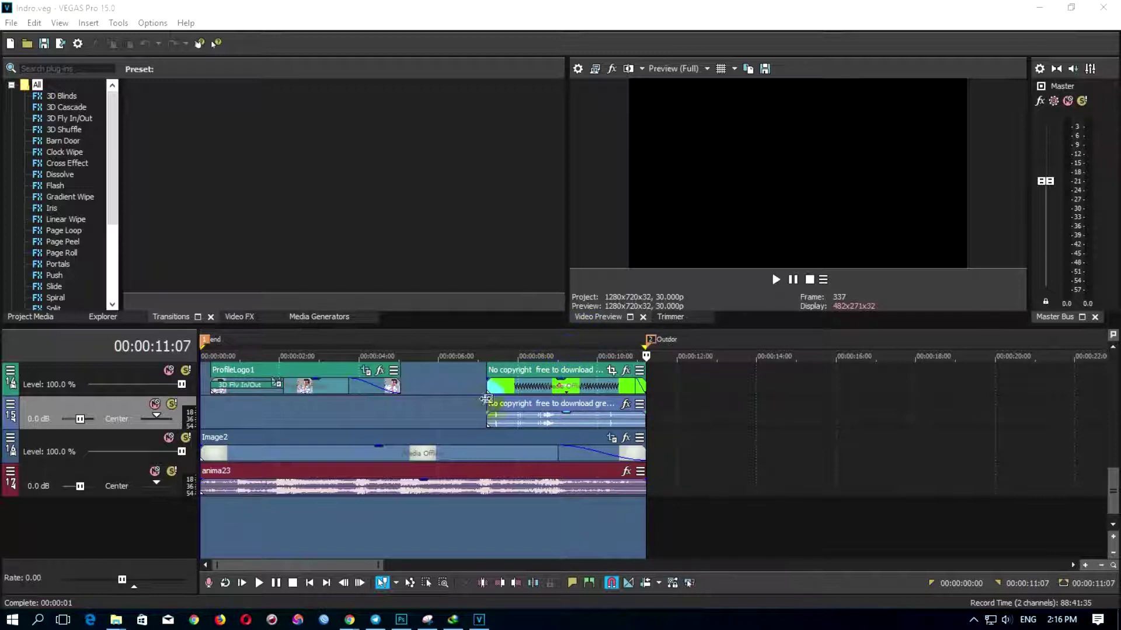
drag(199, 147, 226, 248)
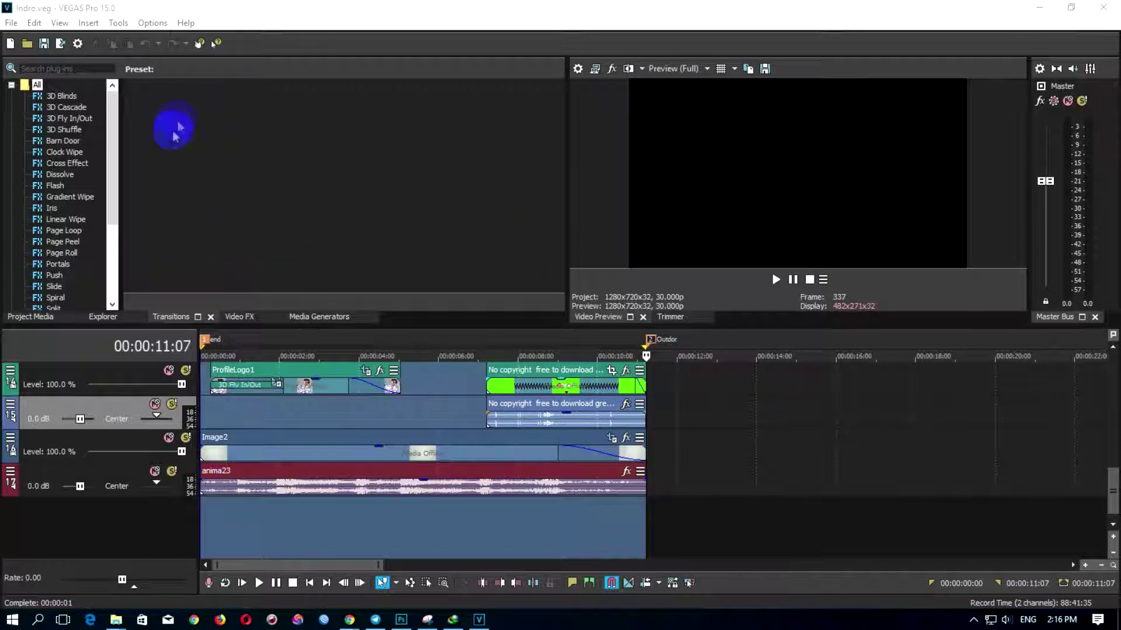
click(216, 48)
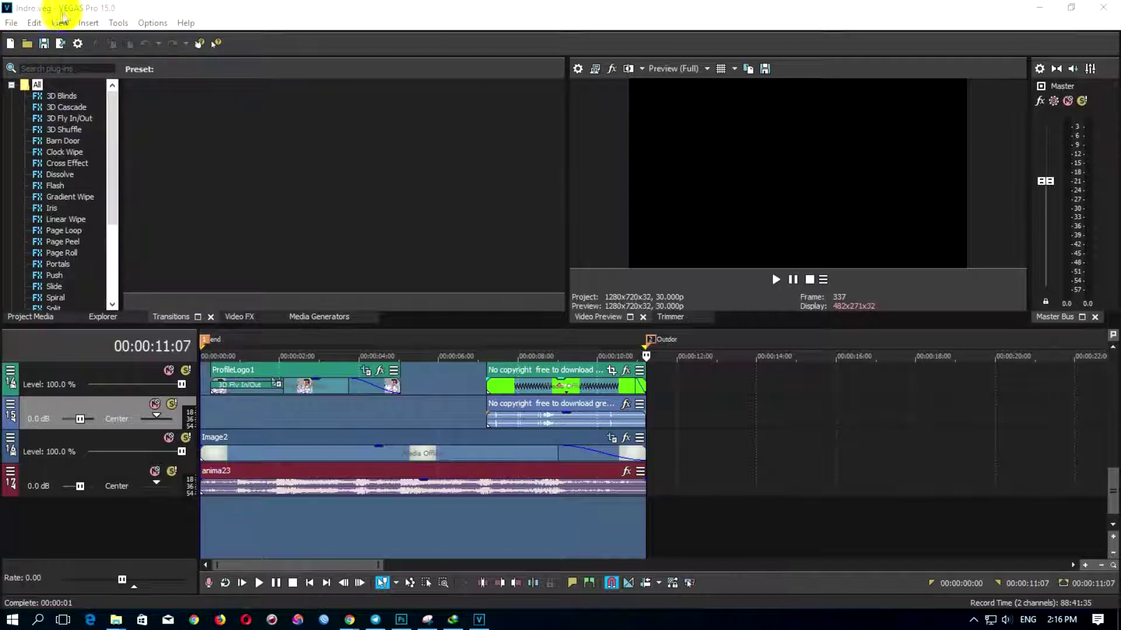
click(358, 250)
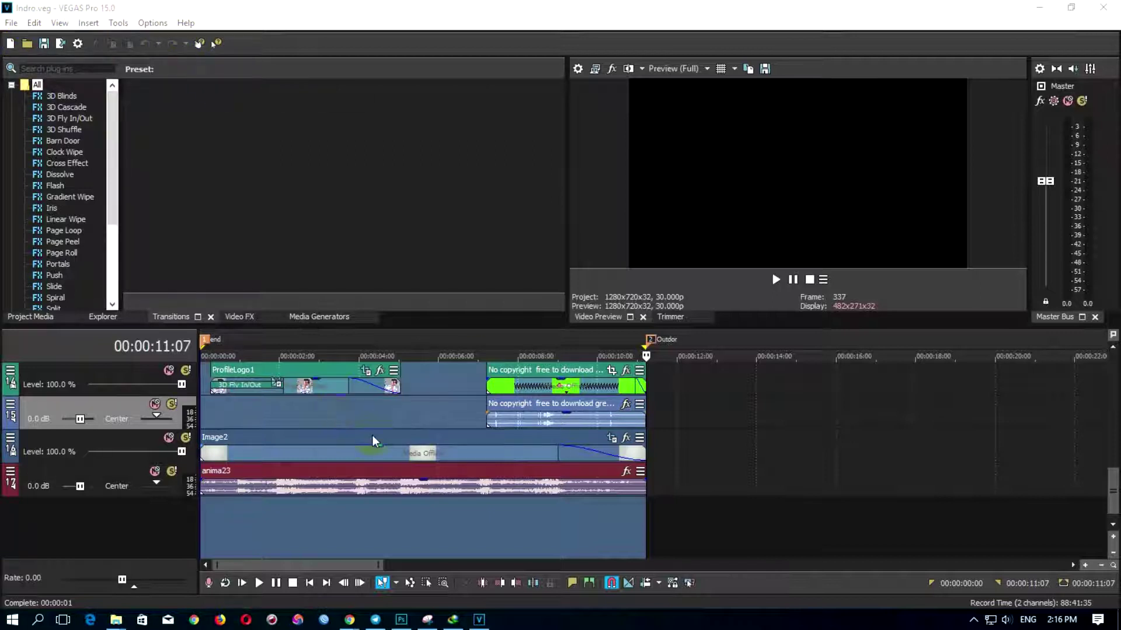
click(10, 42)
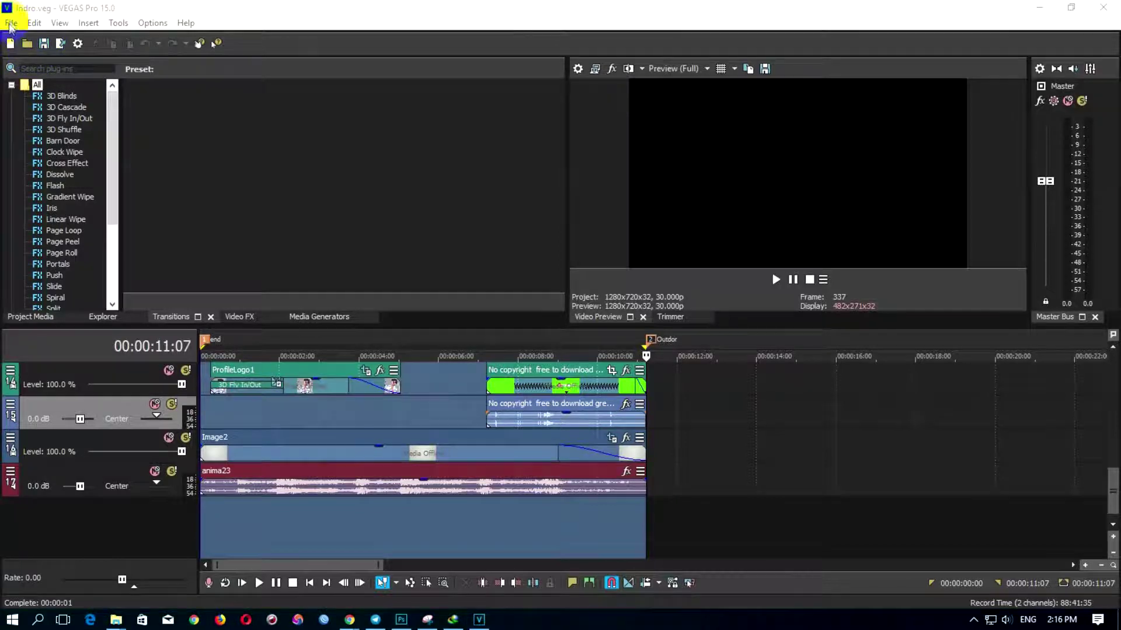
Open the Render As settings and review the MAGIX AVC/AAC MP4 templates, keeping Internet HD 1080p 25 fps.
click(11, 23)
click(41, 130)
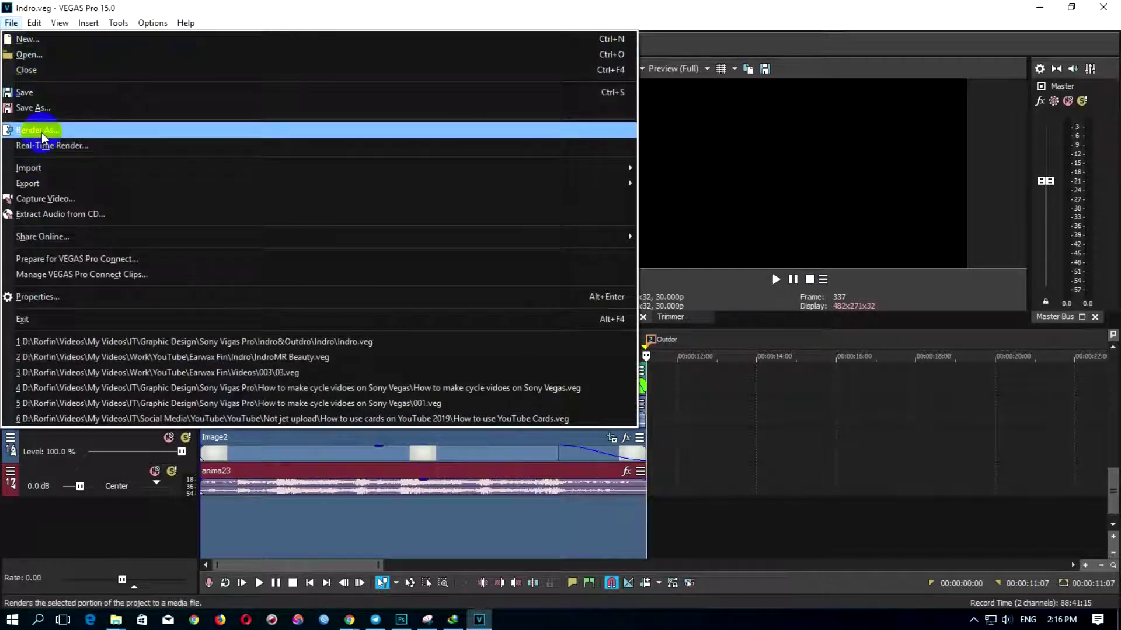
click(518, 269)
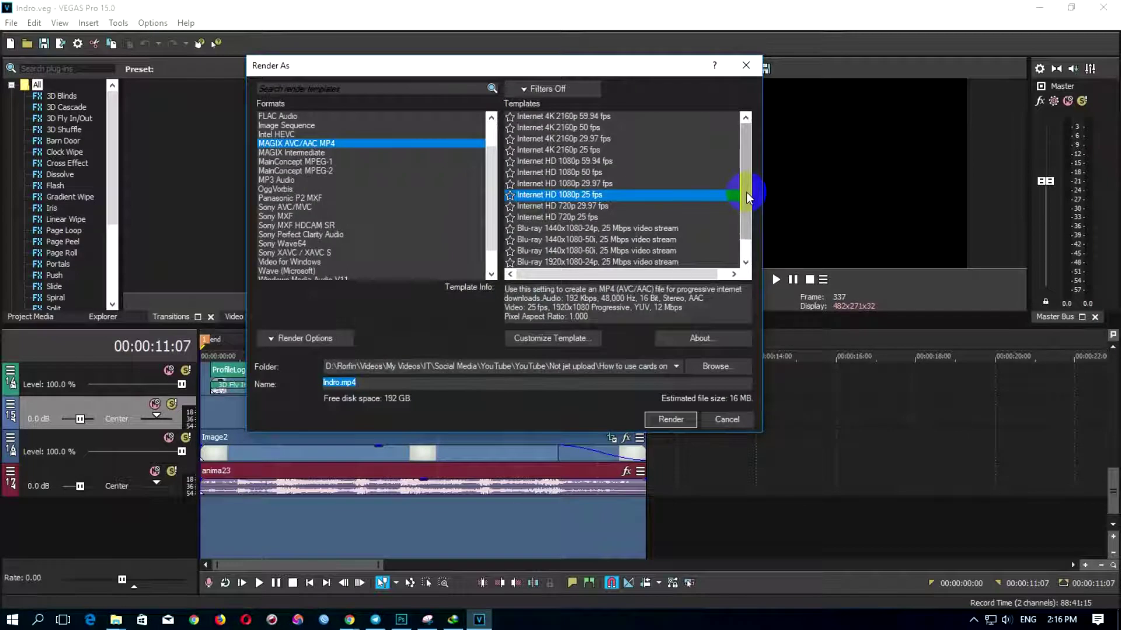
drag(746, 191, 746, 229)
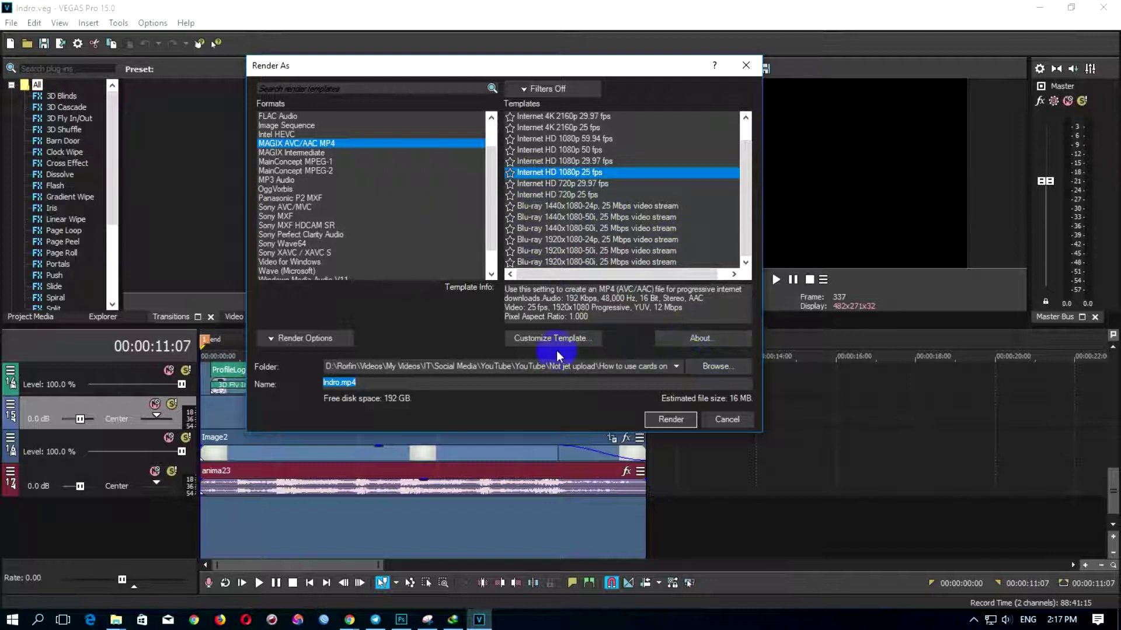
Browse for the render's output location and create a folder named "For test only" on the Desktop.
click(711, 367)
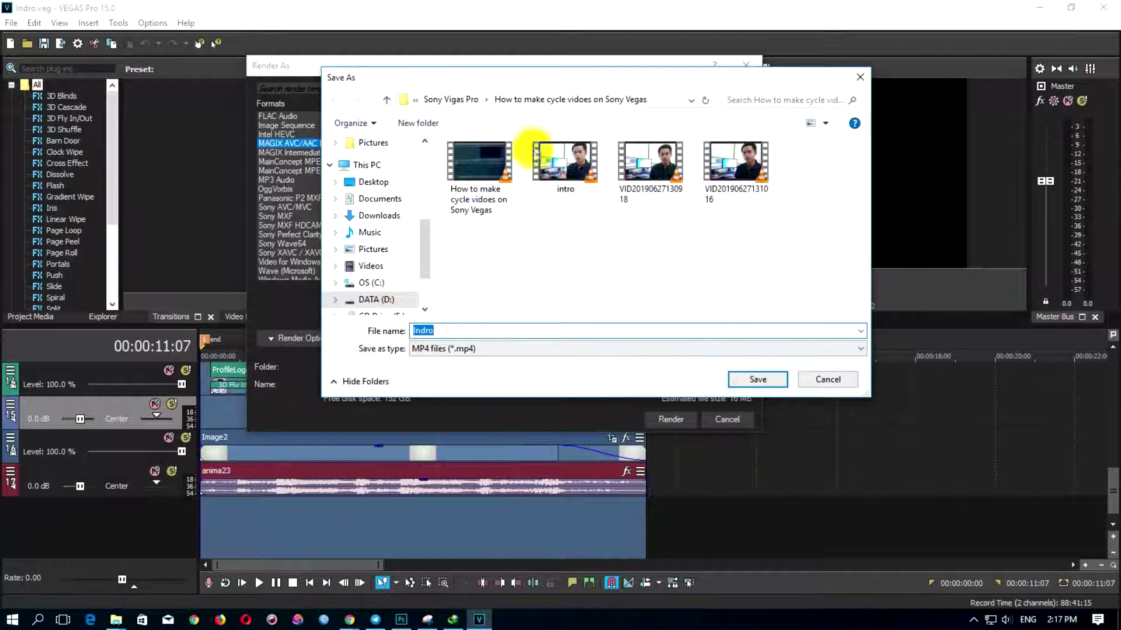
click(373, 182)
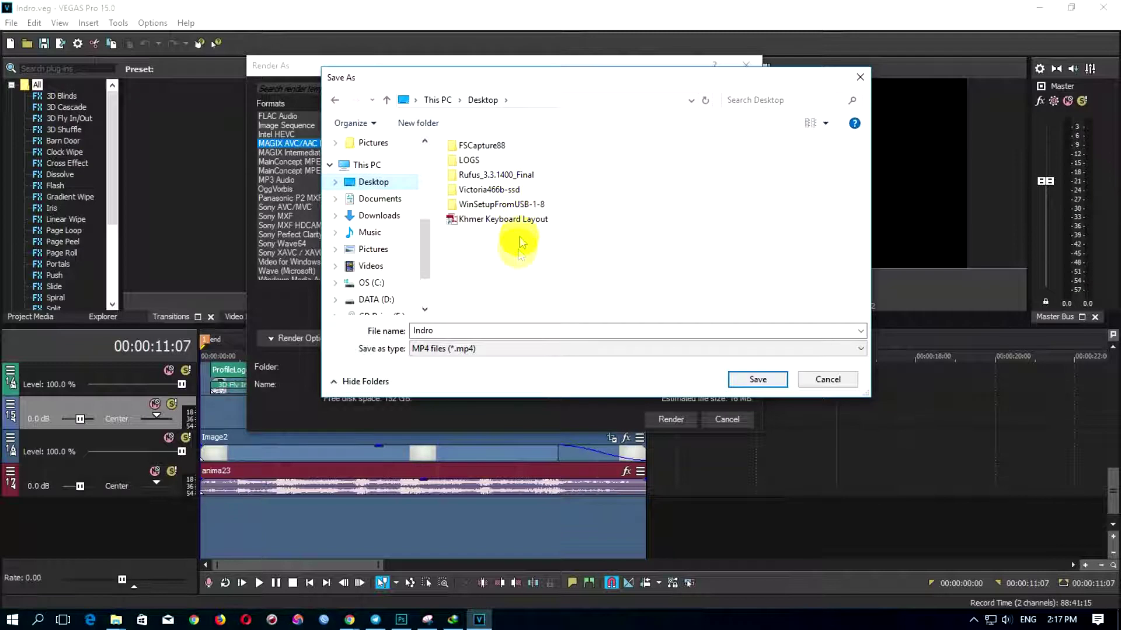
click(418, 123)
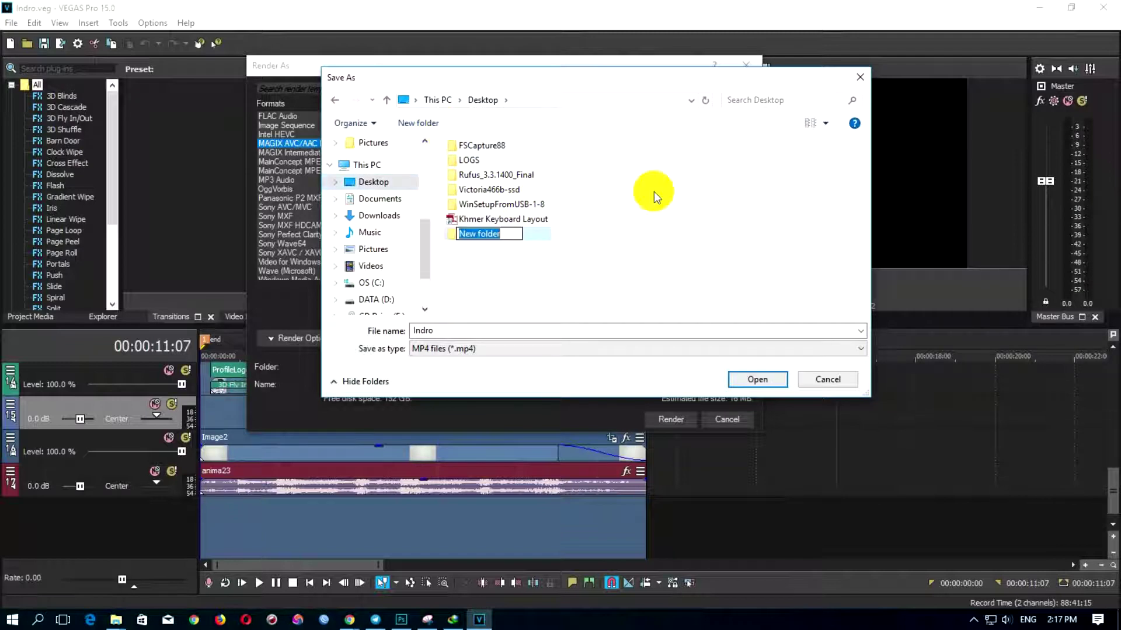
text(For t)
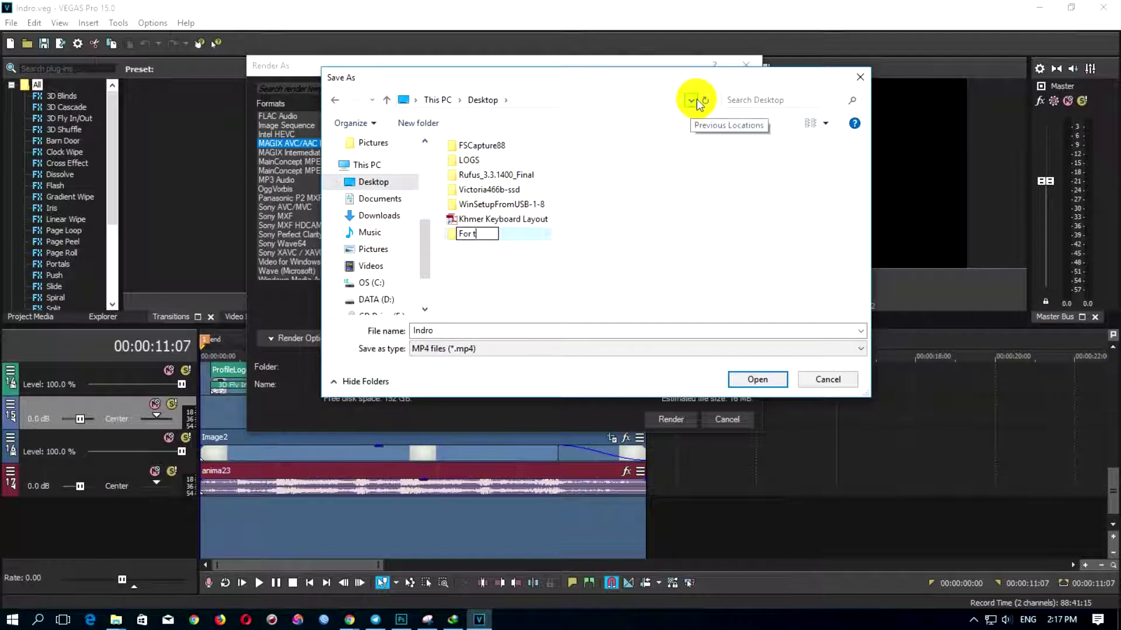
text(est only)
key(Return)
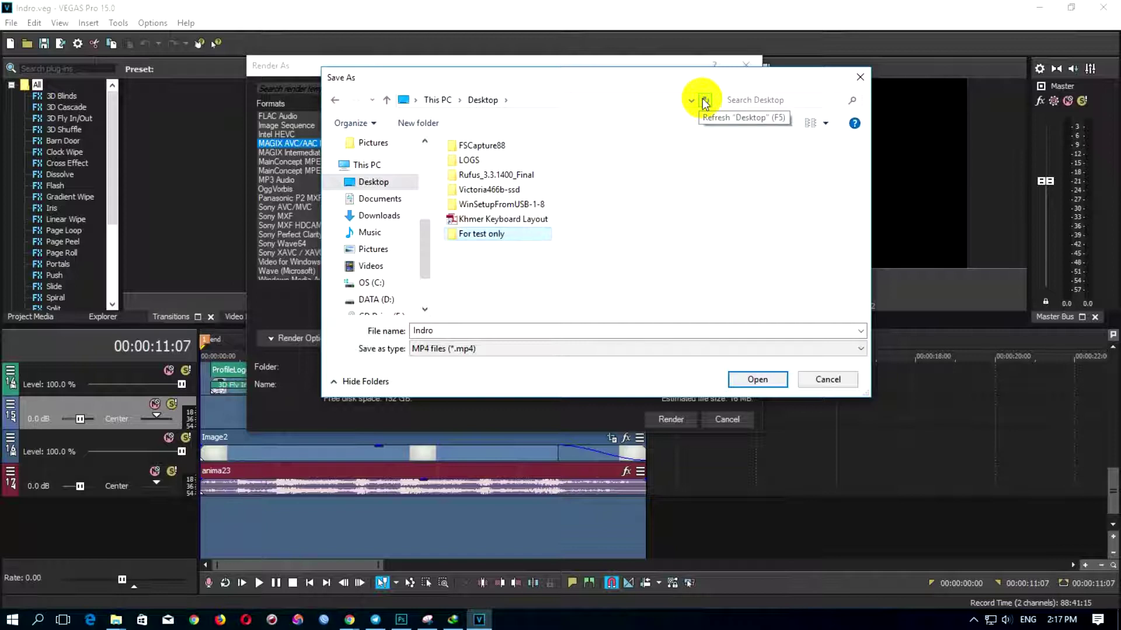
Set the "For test only" folder as the destination for Indro.mp4 and render the project.
click(475, 239)
double_click(476, 240)
click(757, 380)
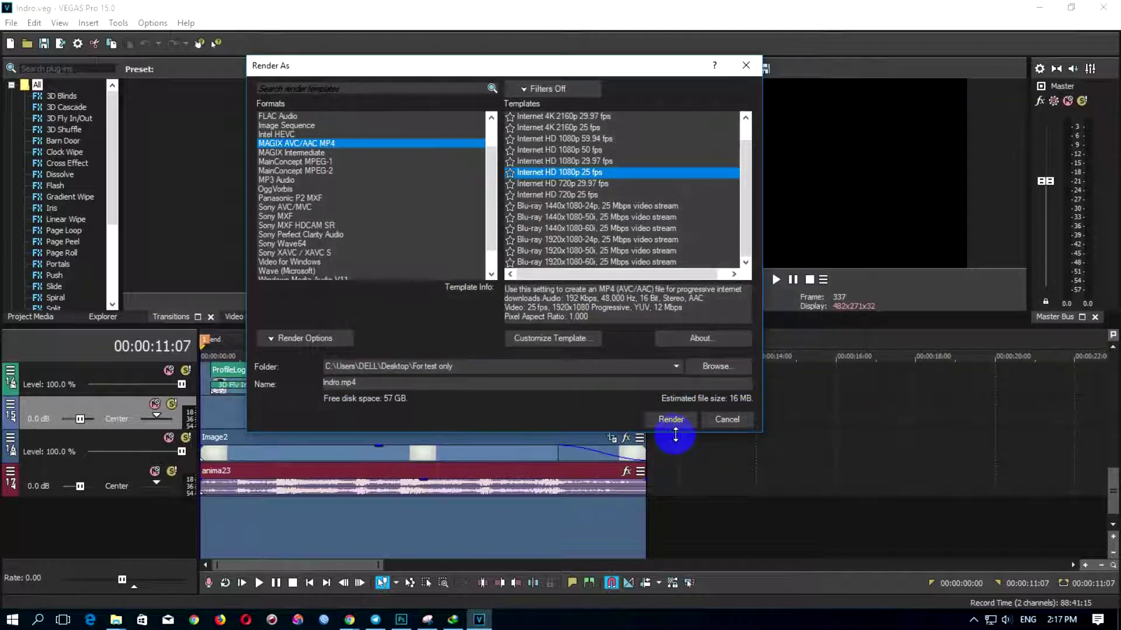
click(665, 420)
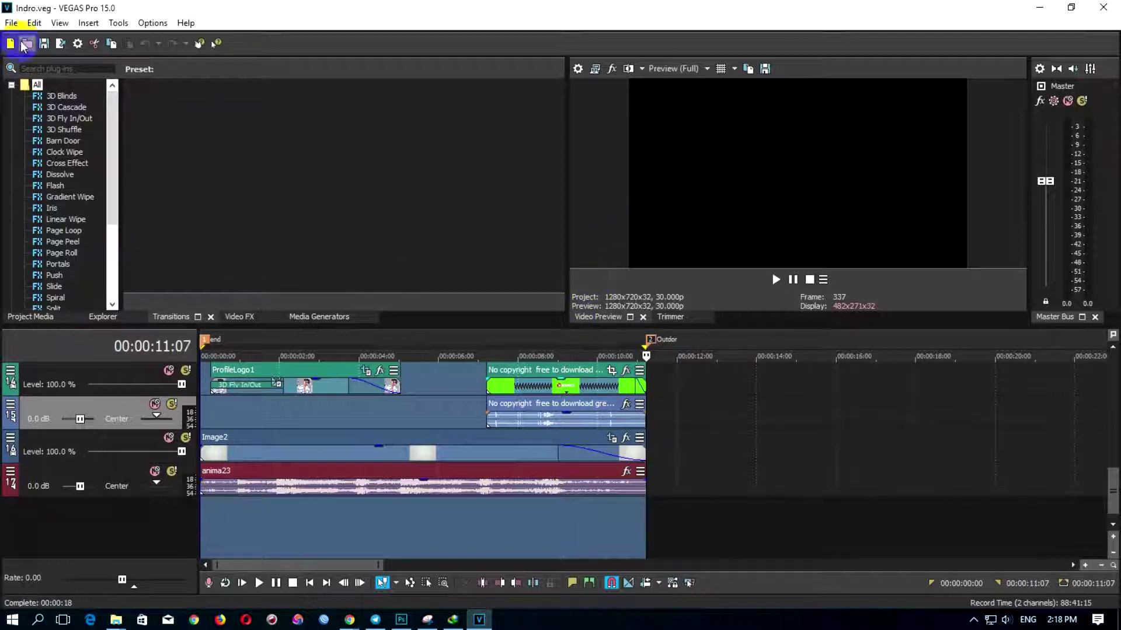
Play the rendered Indro video full screen from the "For test only" desktop folder, then close the player and minimize the folder.
click(1040, 8)
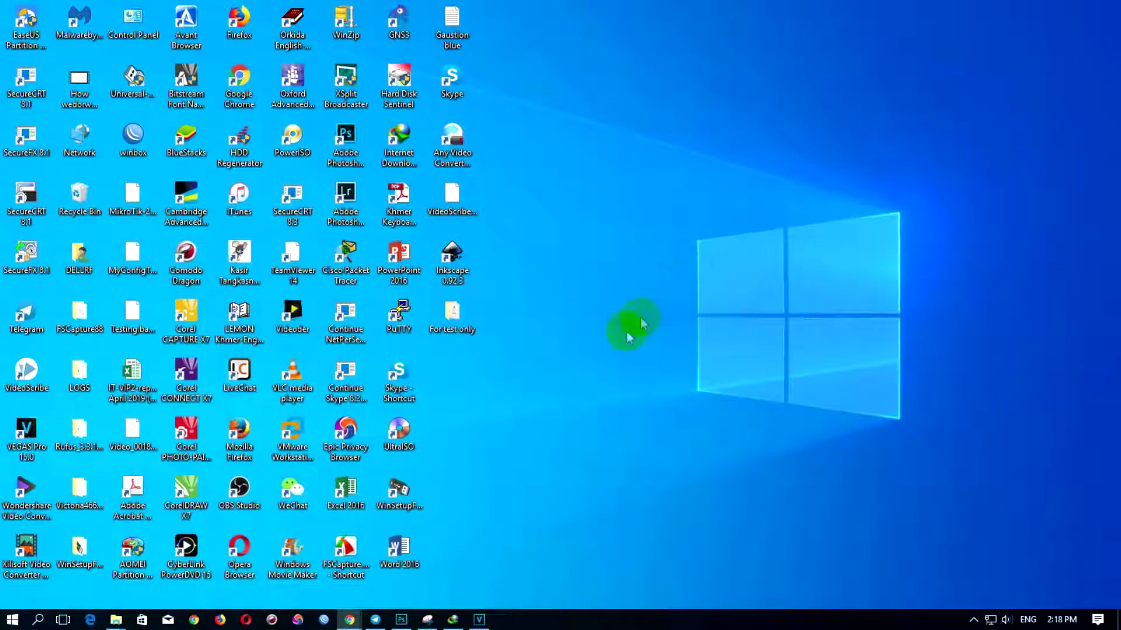
double_click(453, 345)
click(217, 169)
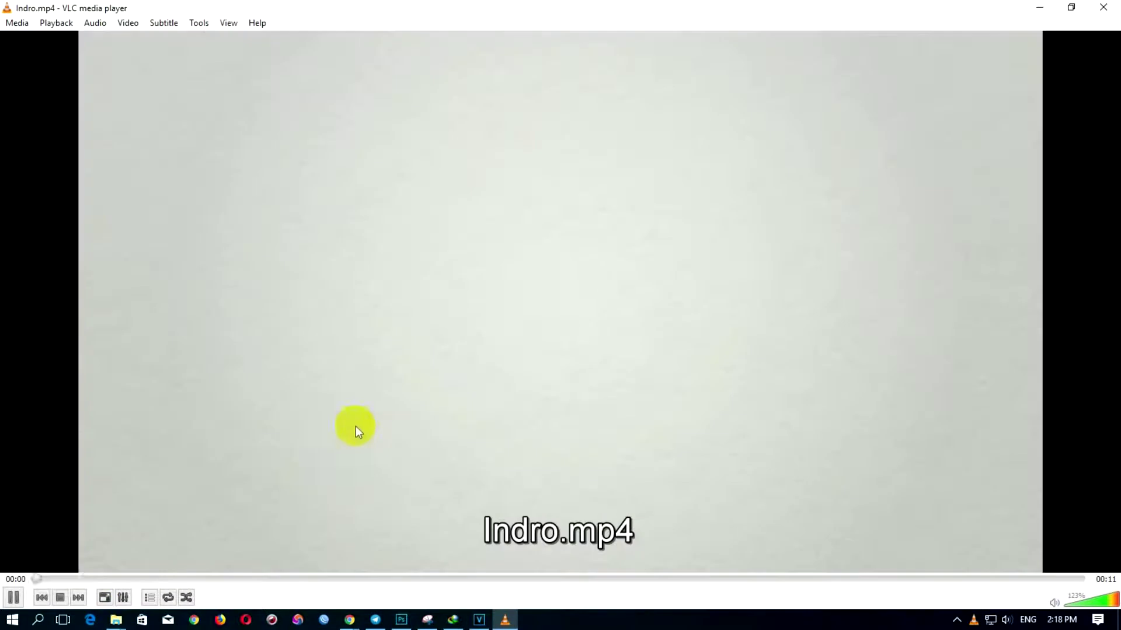
double_click(407, 417)
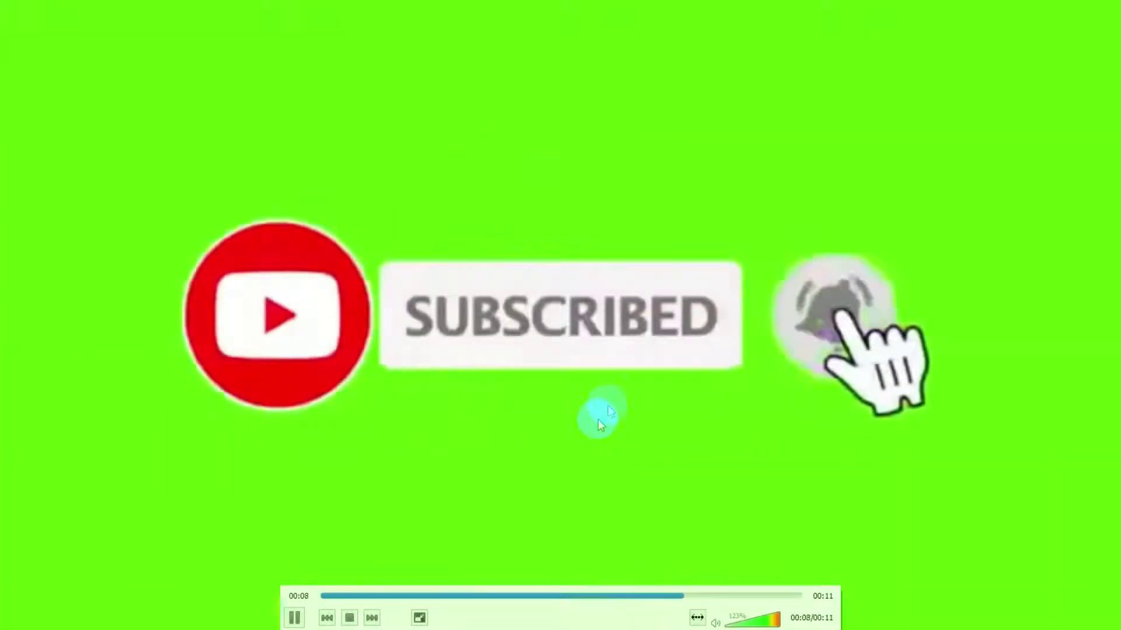
double_click(597, 419)
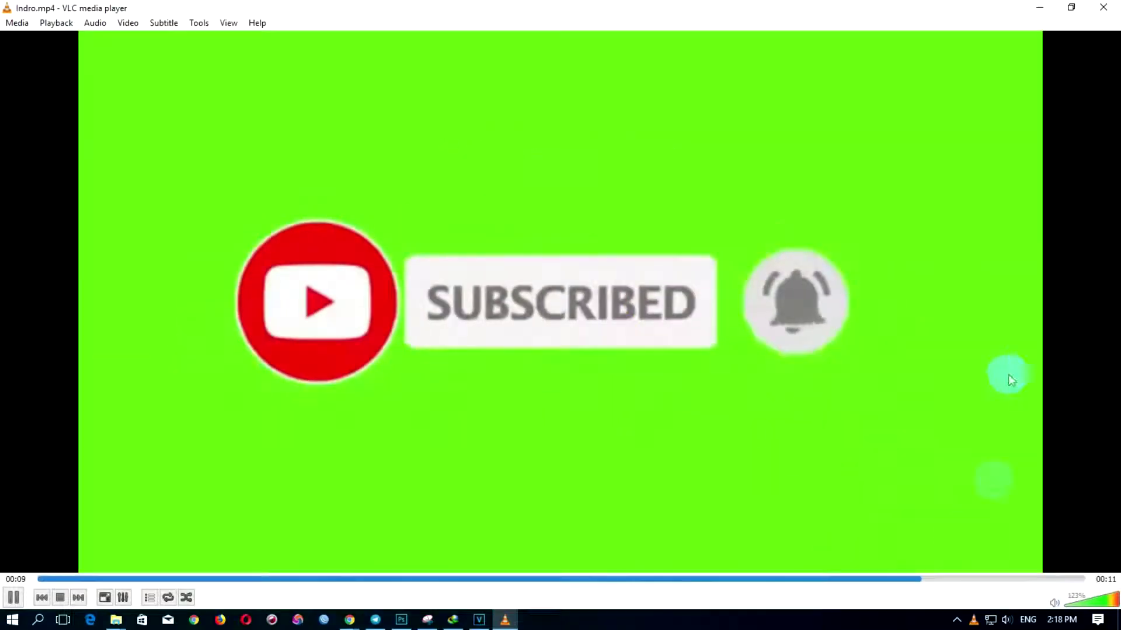
click(1103, 12)
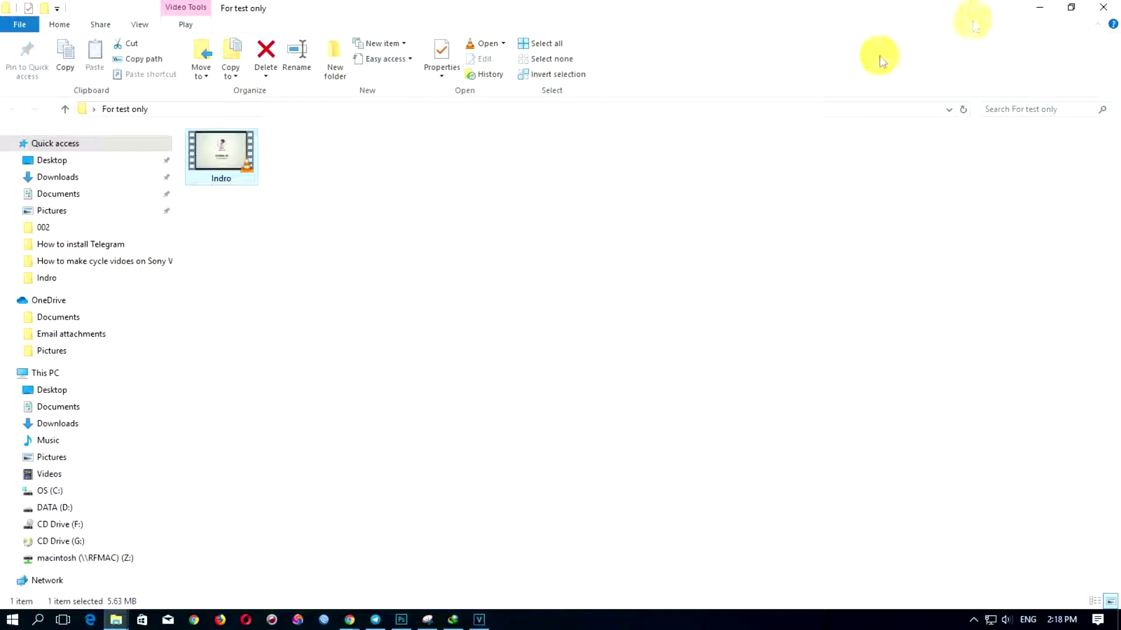
click(1039, 8)
right_click(617, 198)
click(633, 239)
right_click(603, 215)
click(633, 255)
right_click(577, 228)
click(600, 270)
right_click(589, 246)
click(607, 283)
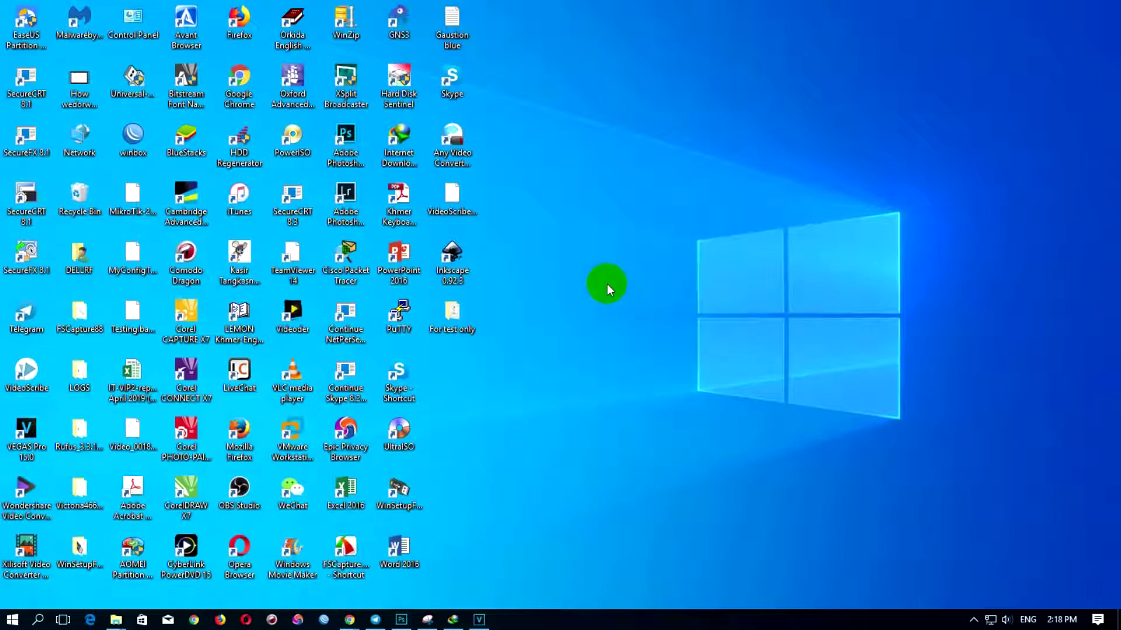
right_click(589, 269)
click(617, 309)
right_click(587, 283)
click(614, 325)
right_click(593, 286)
click(610, 326)
right_click(588, 293)
click(615, 336)
right_click(588, 293)
click(608, 335)
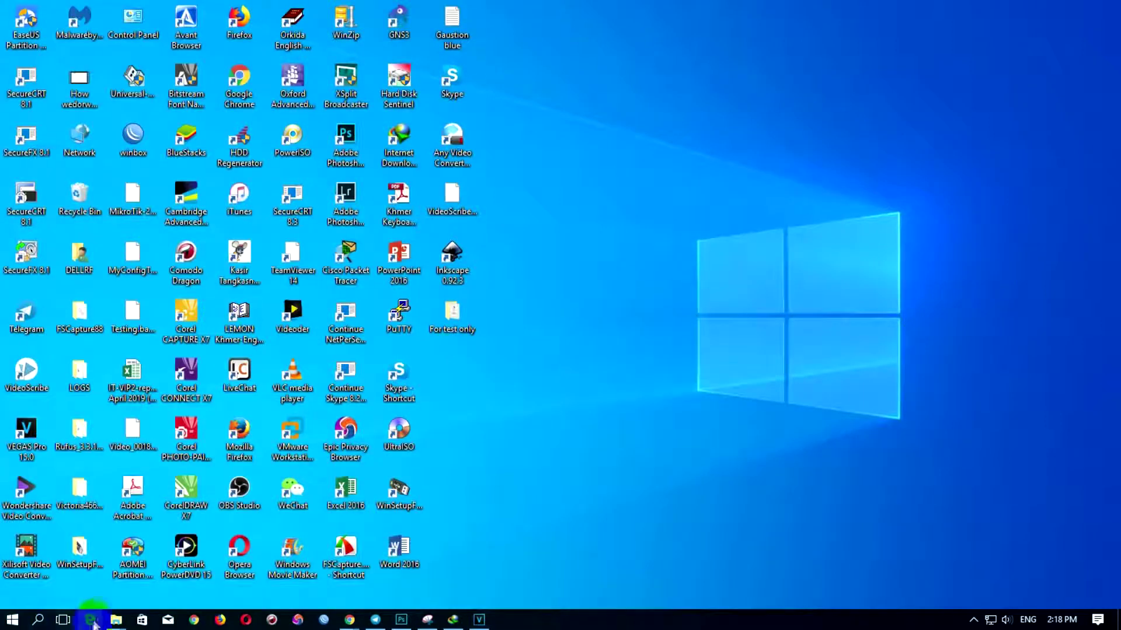
Switch to the Media Player folder in File Explorer and launch the ultra_3gpconverter installer from the Ultra-Mobile-3GP-Video-Converter subfolders.
mouse_move(116, 624)
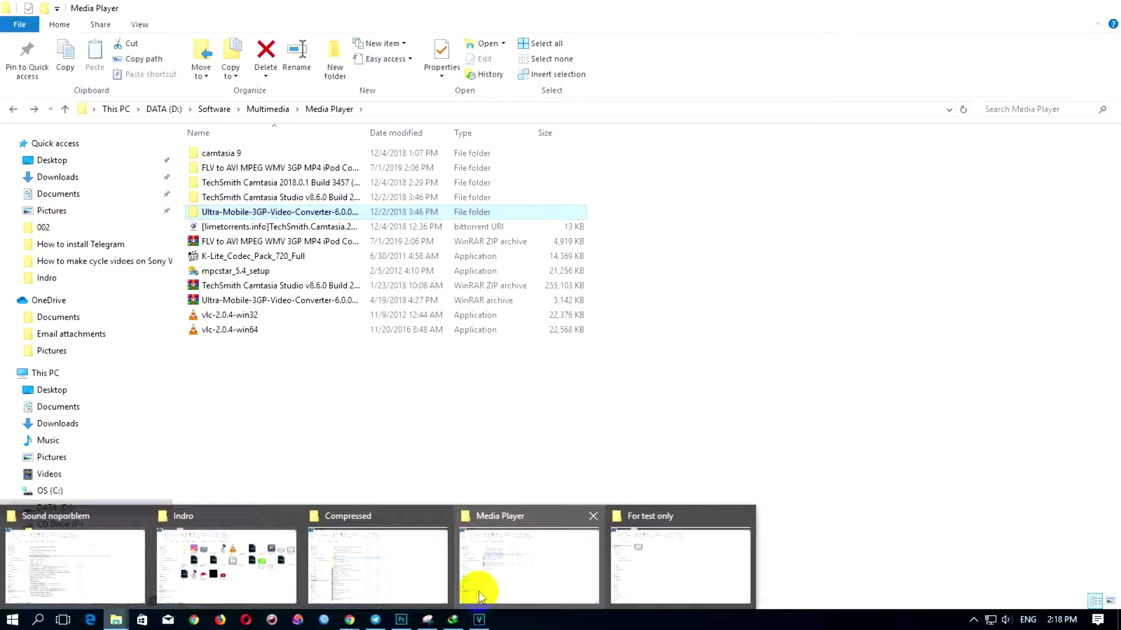
click(479, 590)
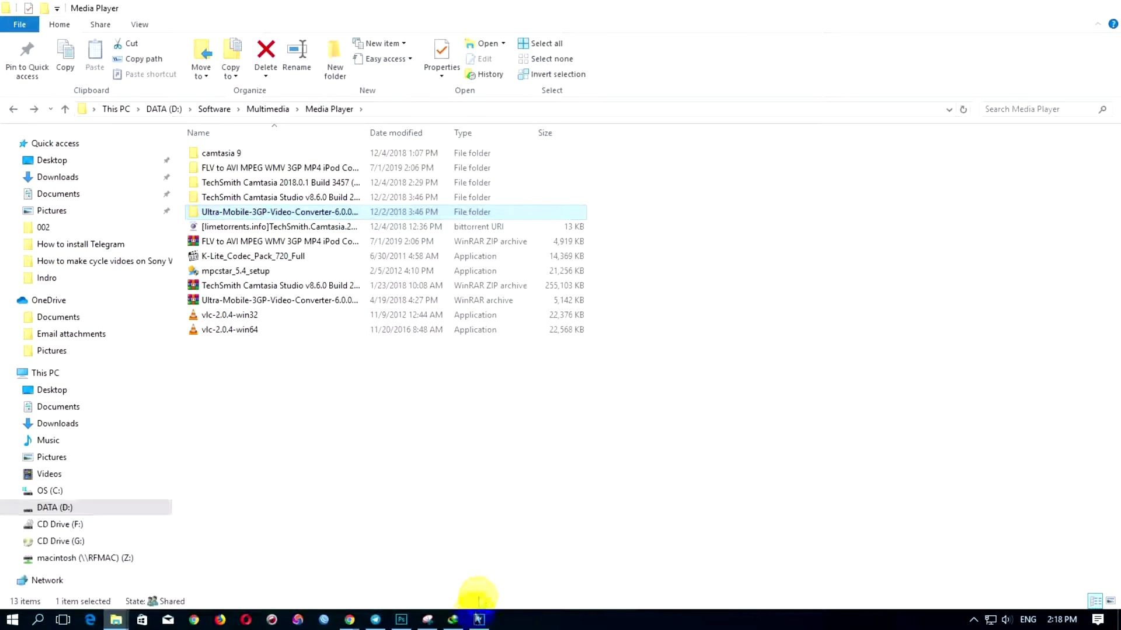
double_click(242, 216)
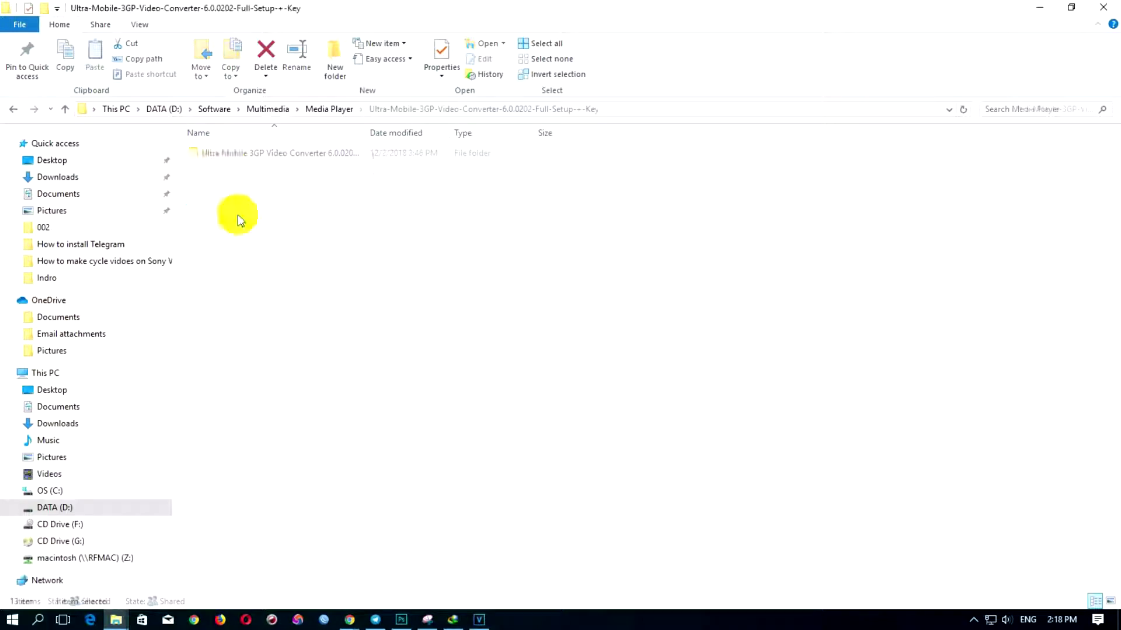
double_click(234, 158)
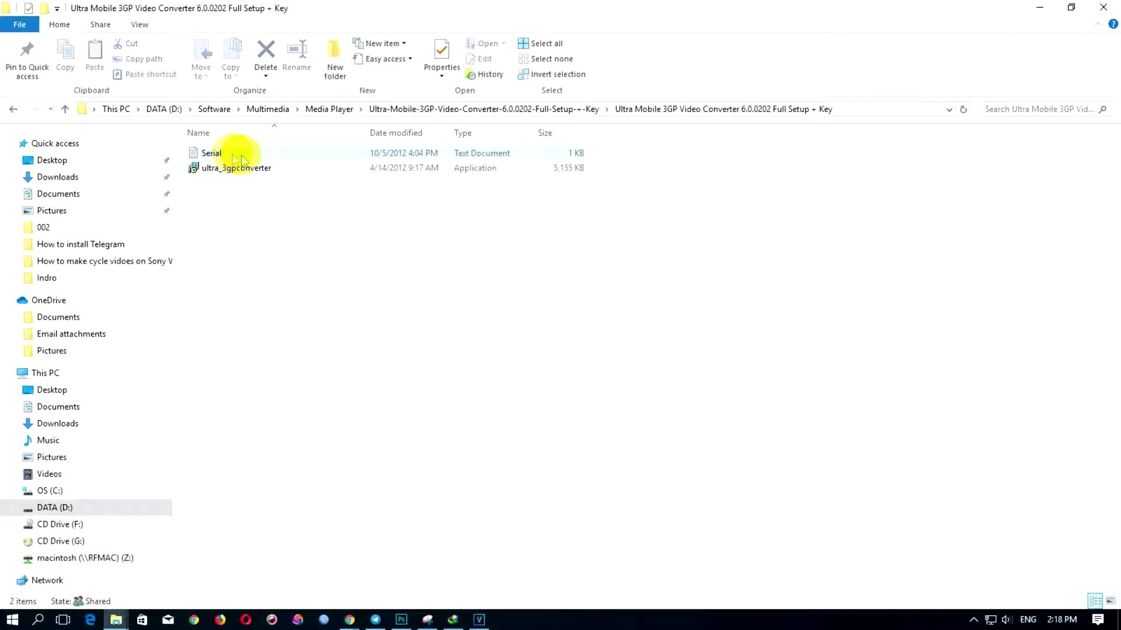
double_click(220, 169)
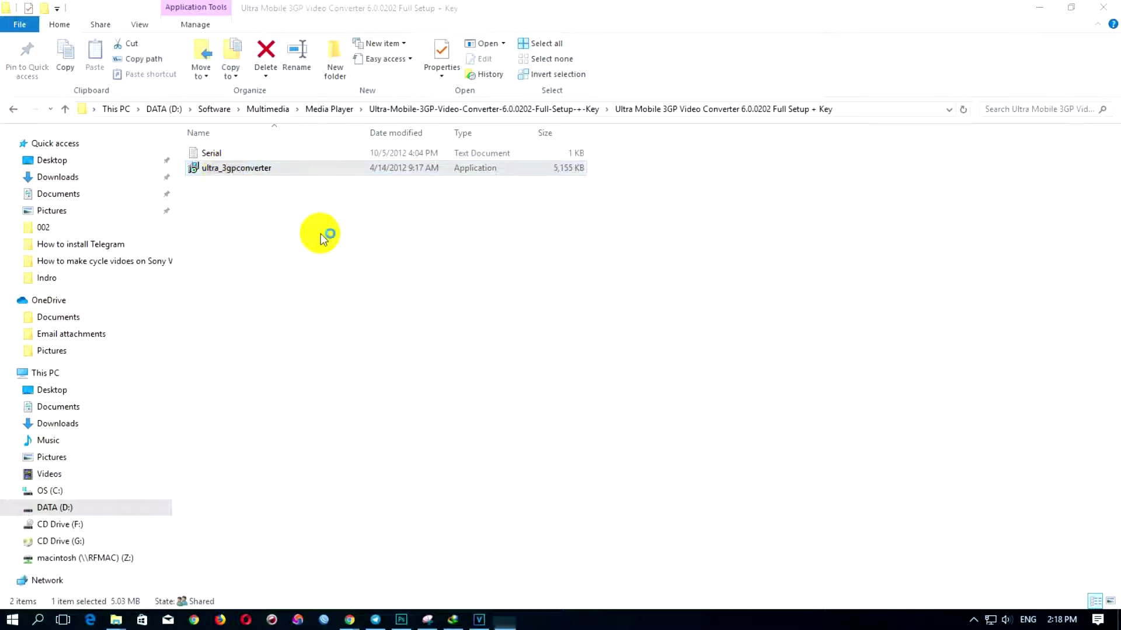
Accept the license agreement and install Ultra Mobile 3GP Video Converter in the default folder with a desktop icon.
click(640, 424)
click(461, 380)
click(640, 424)
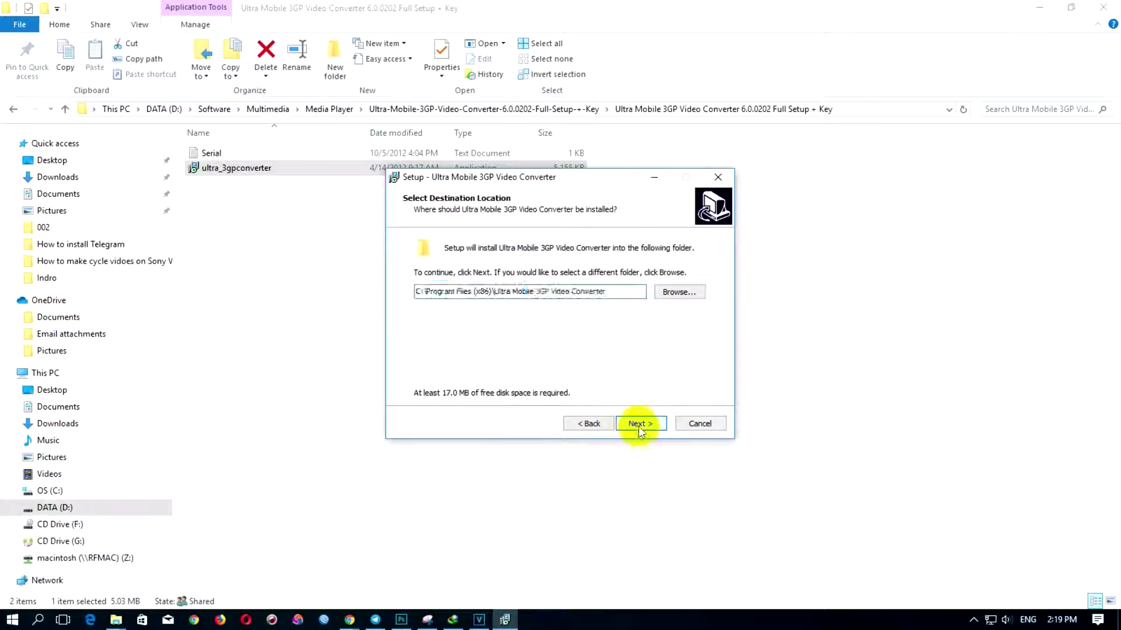
click(638, 424)
click(638, 423)
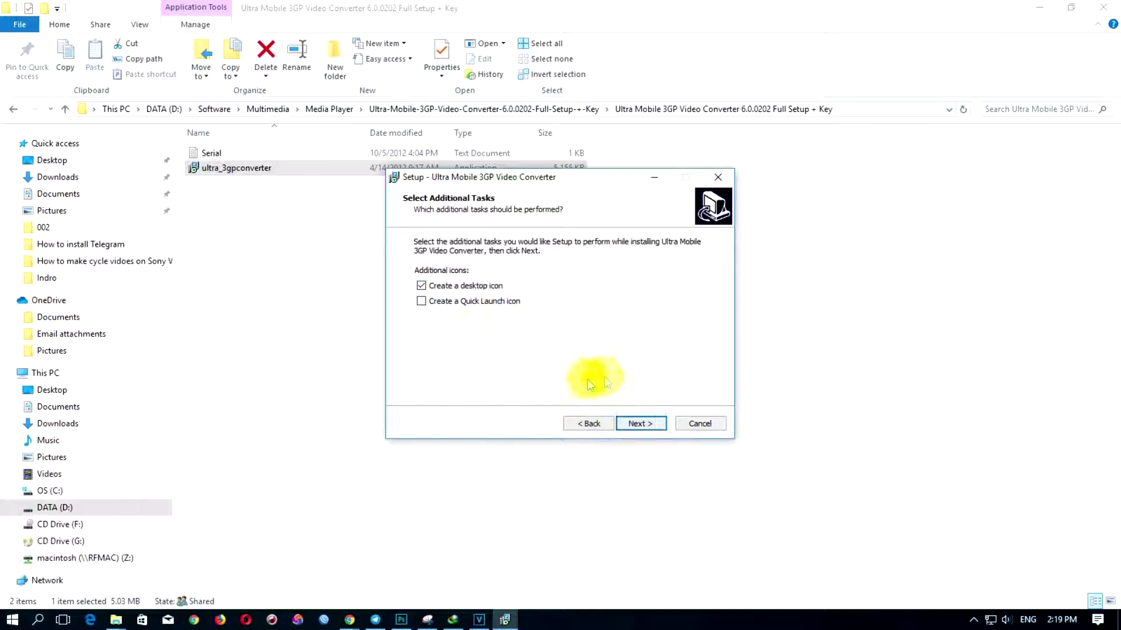
click(644, 424)
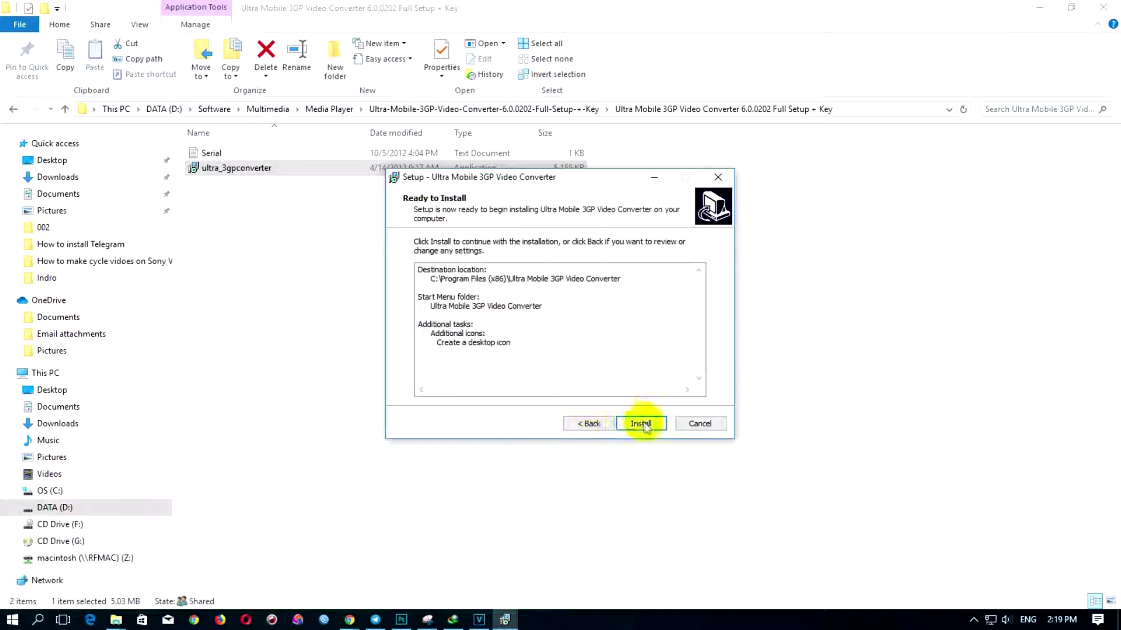
click(641, 424)
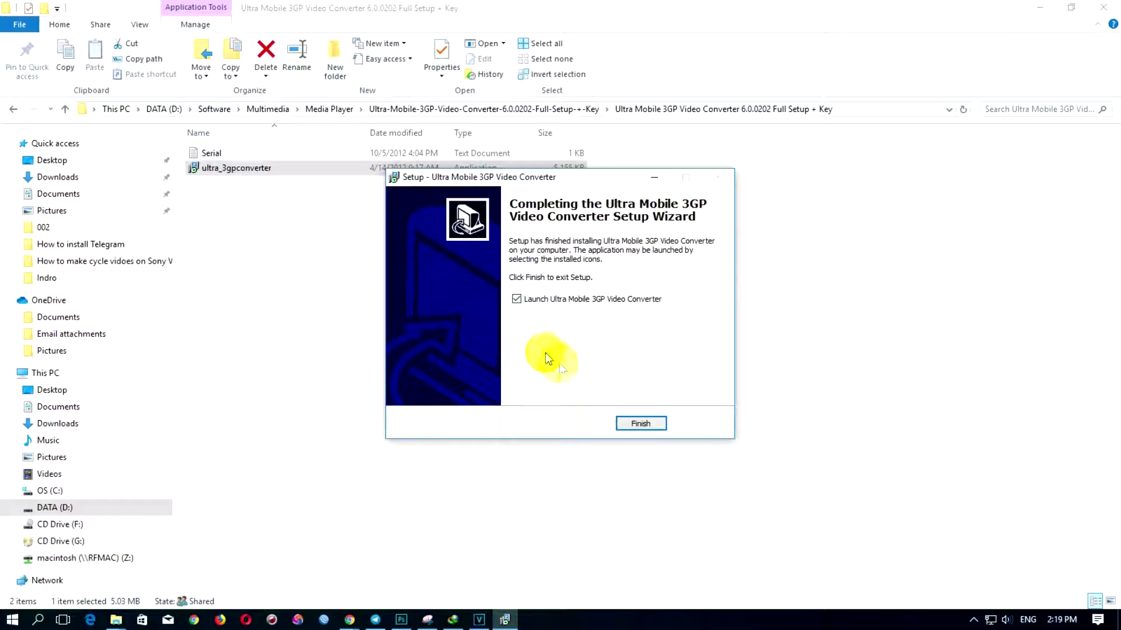
Open the Serial text file and finish the setup with the option to launch Ultra Mobile 3GP Video Converter.
click(641, 424)
click(211, 153)
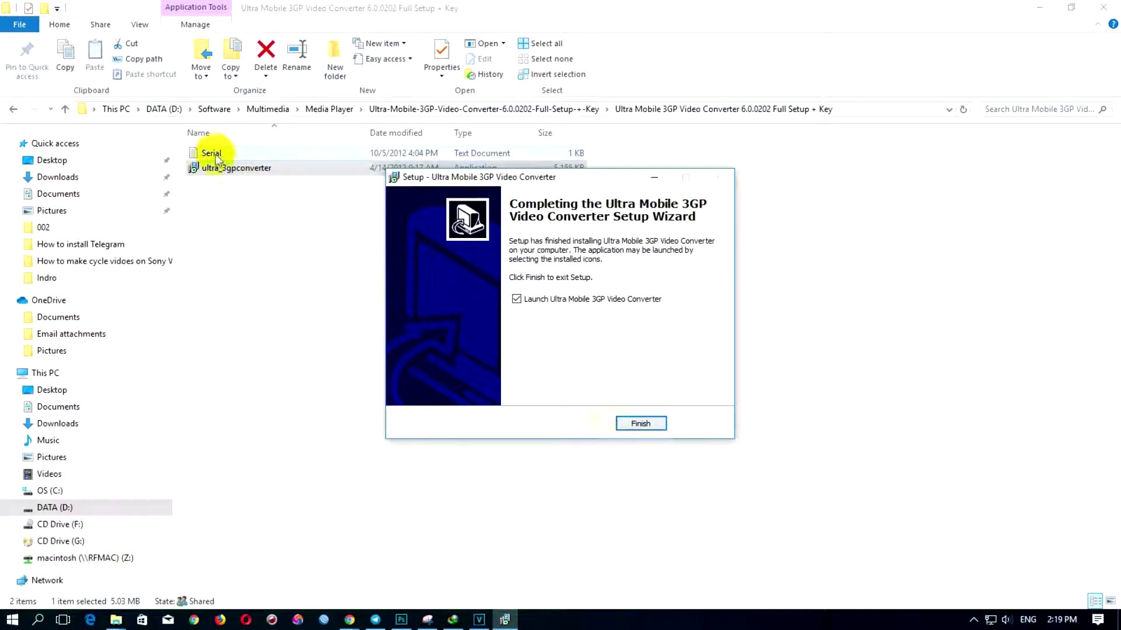
click(506, 620)
click(634, 423)
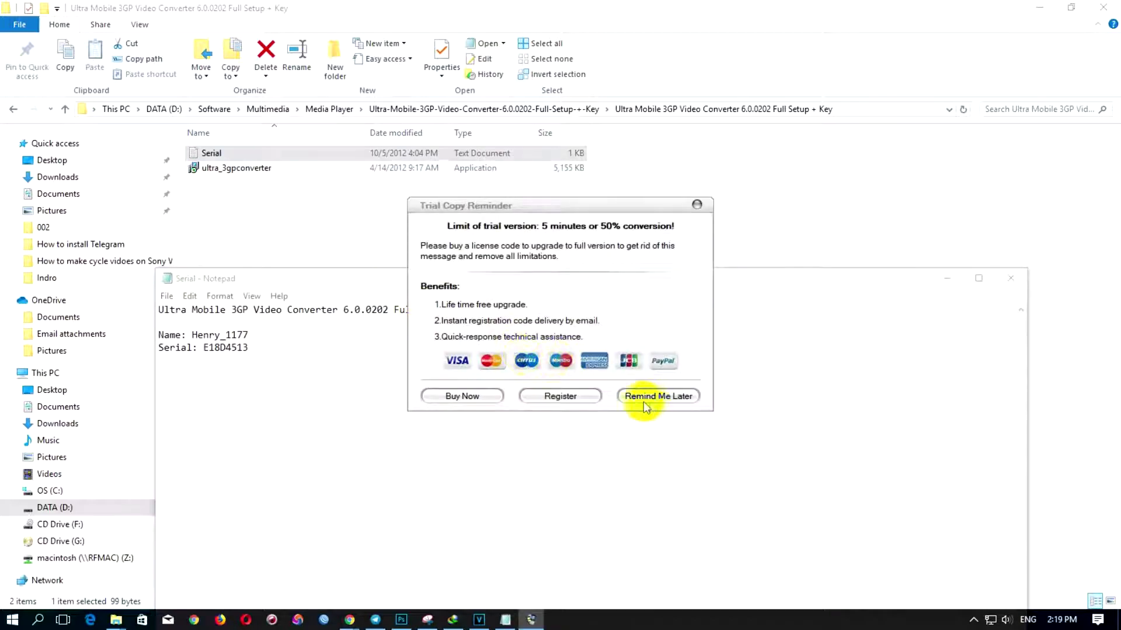
Start registering the converter and copy the license name from the Serial text file into the License Name field.
click(555, 399)
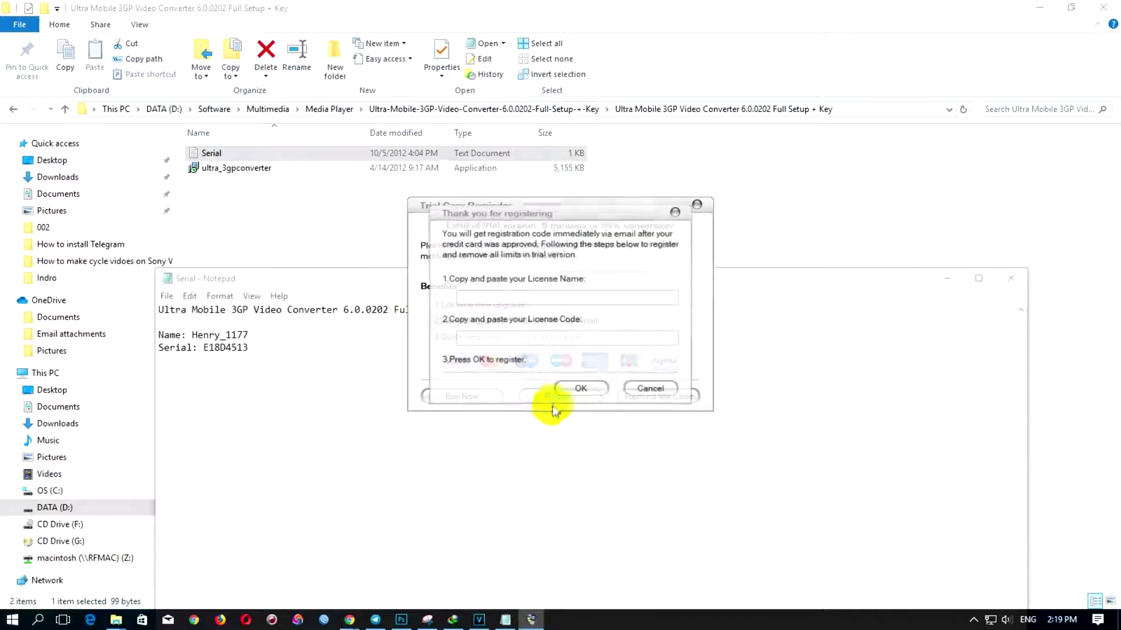
click(248, 335)
drag(248, 335, 194, 331)
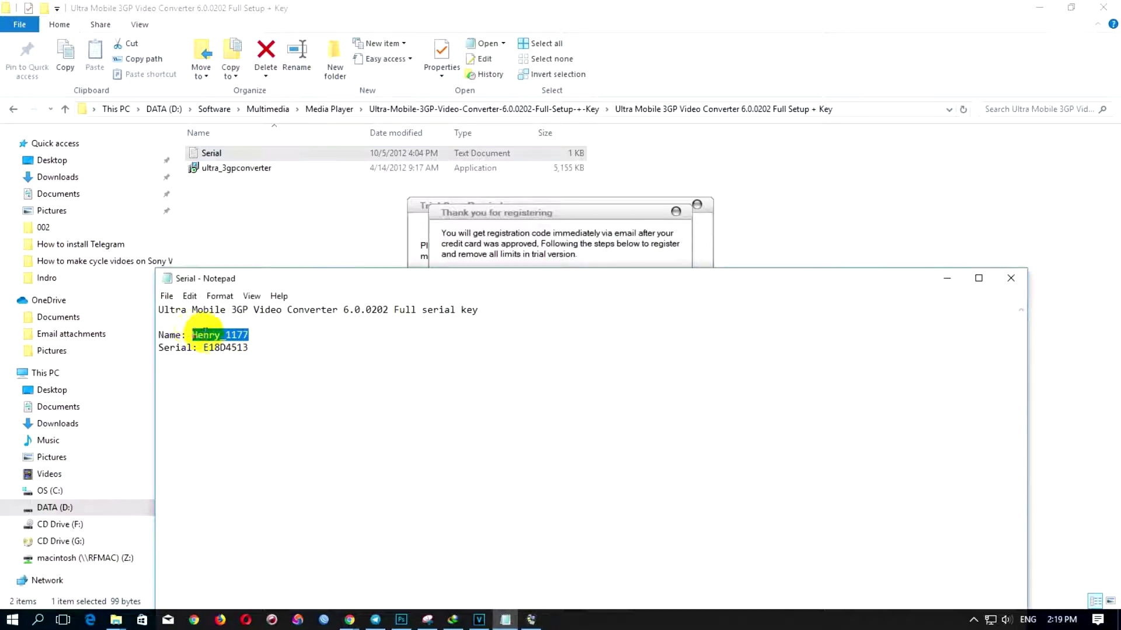
right_click(209, 338)
click(240, 376)
click(551, 261)
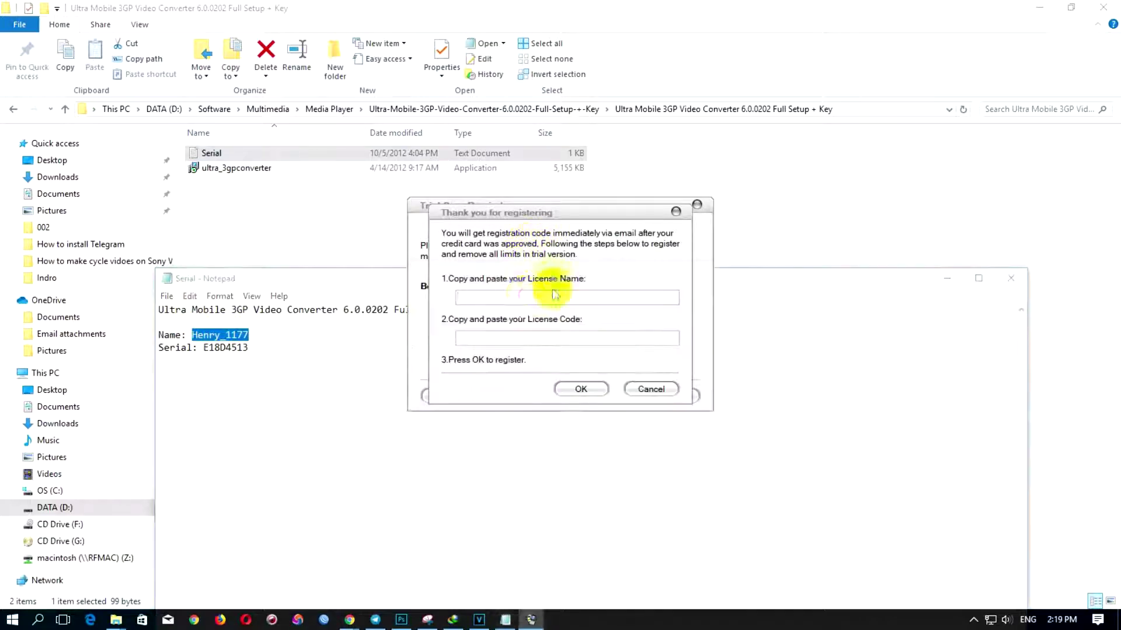
right_click(519, 298)
click(560, 356)
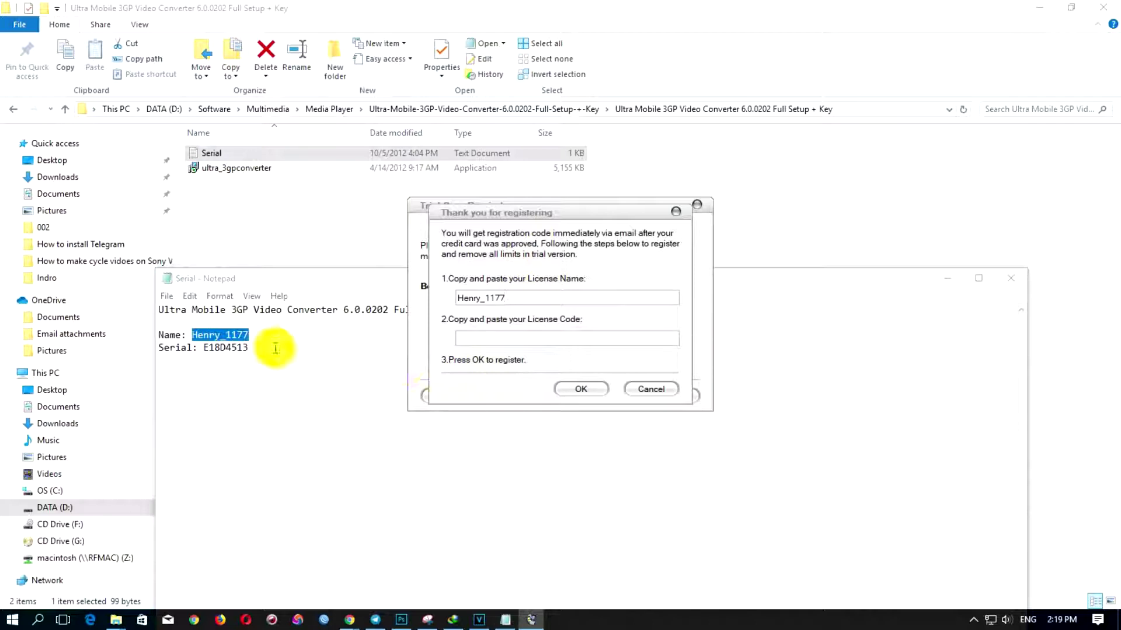
Copy the license code from the Serial text file into the License Code field and complete the registration.
click(248, 348)
drag(247, 348, 203, 347)
right_click(232, 354)
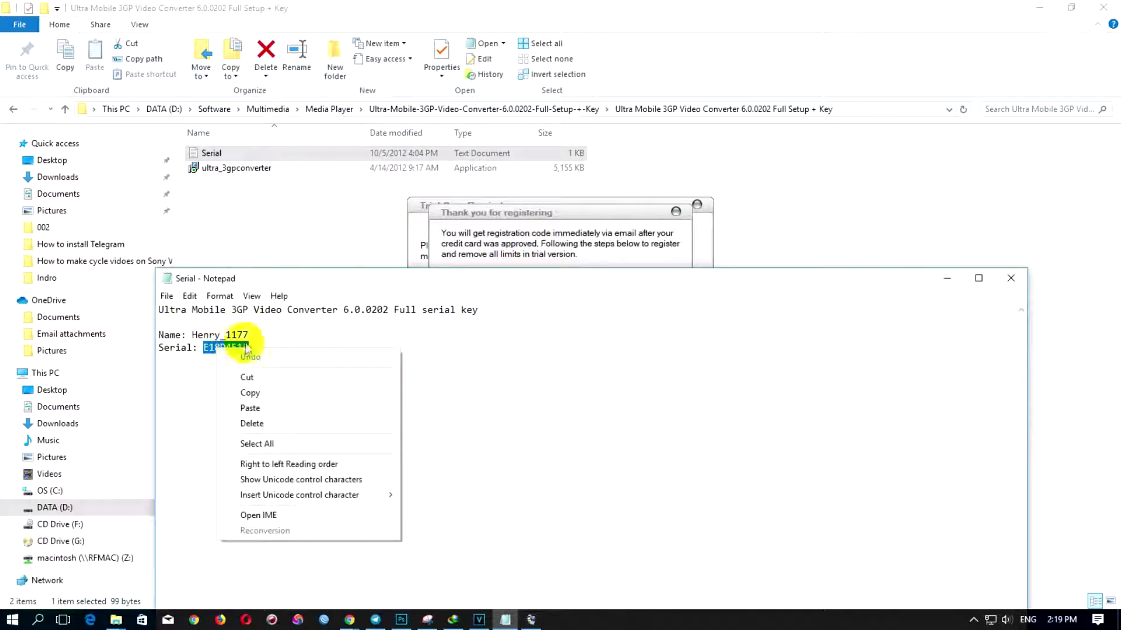
click(257, 392)
click(546, 256)
click(519, 335)
right_click(519, 335)
click(540, 393)
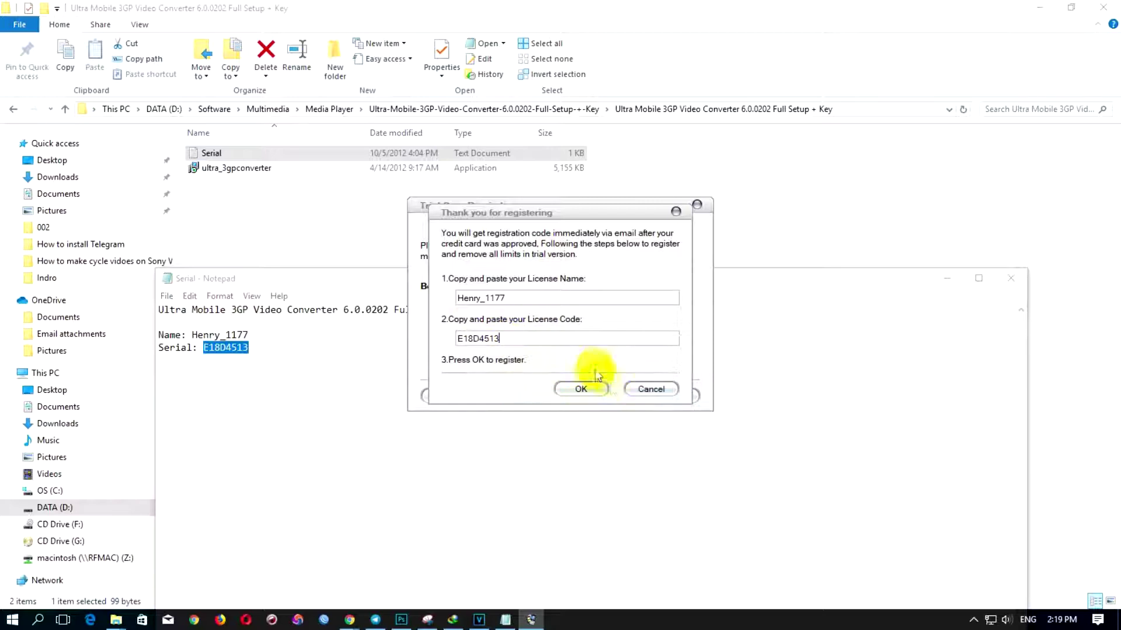
click(581, 389)
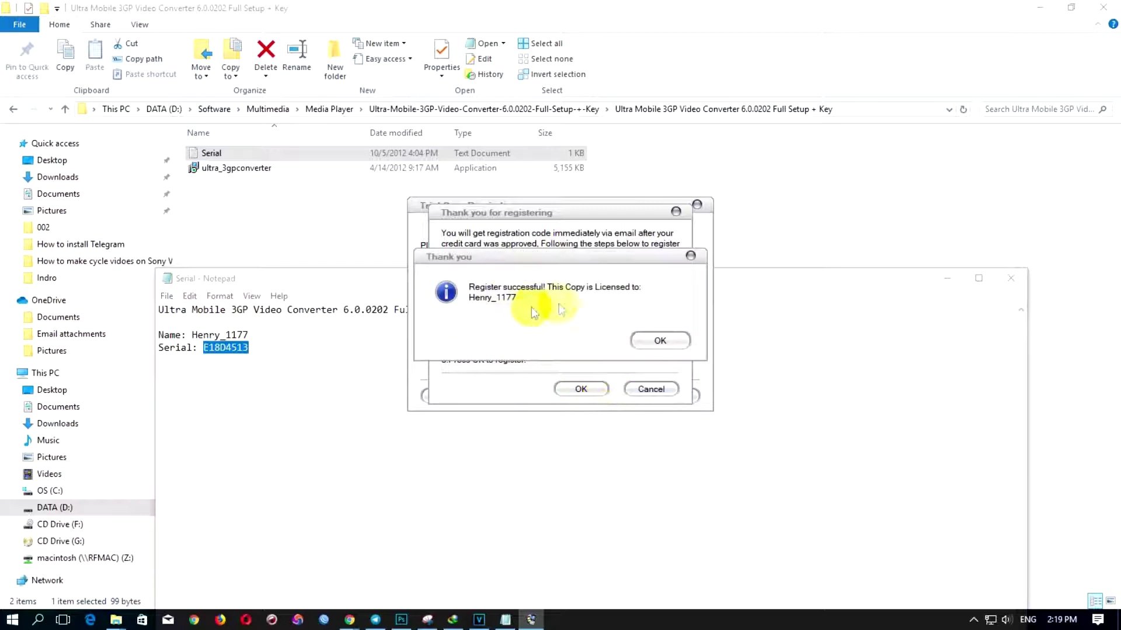
click(654, 341)
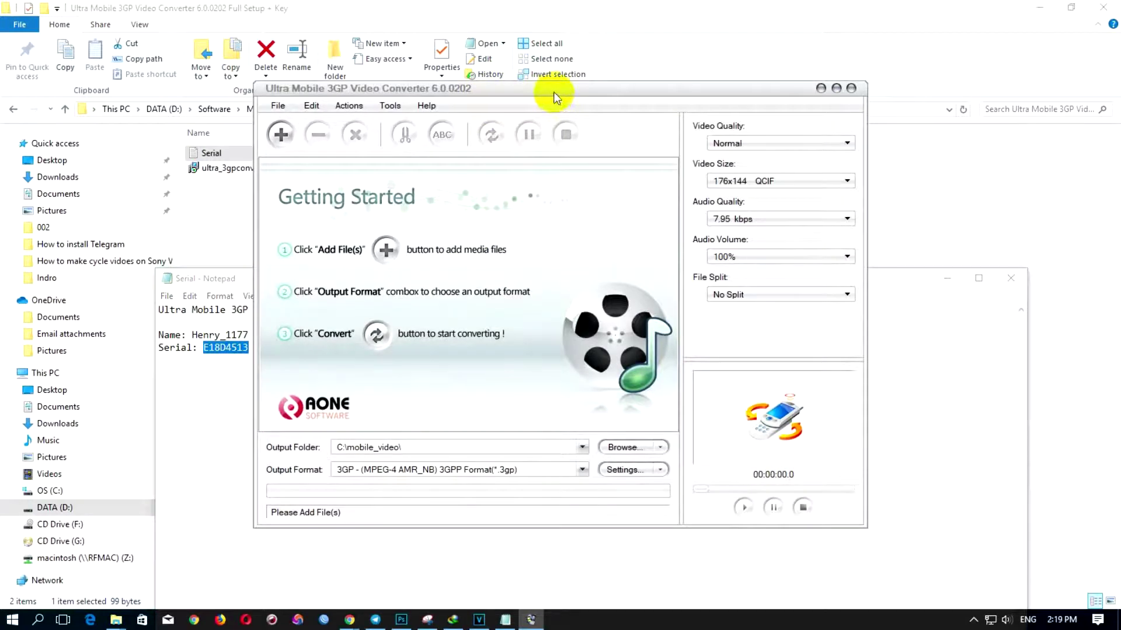
Set the 3GP output to Superb video quality, Keep Original Size and 10.2 kbps audio quality.
drag(553, 92, 403, 95)
click(577, 146)
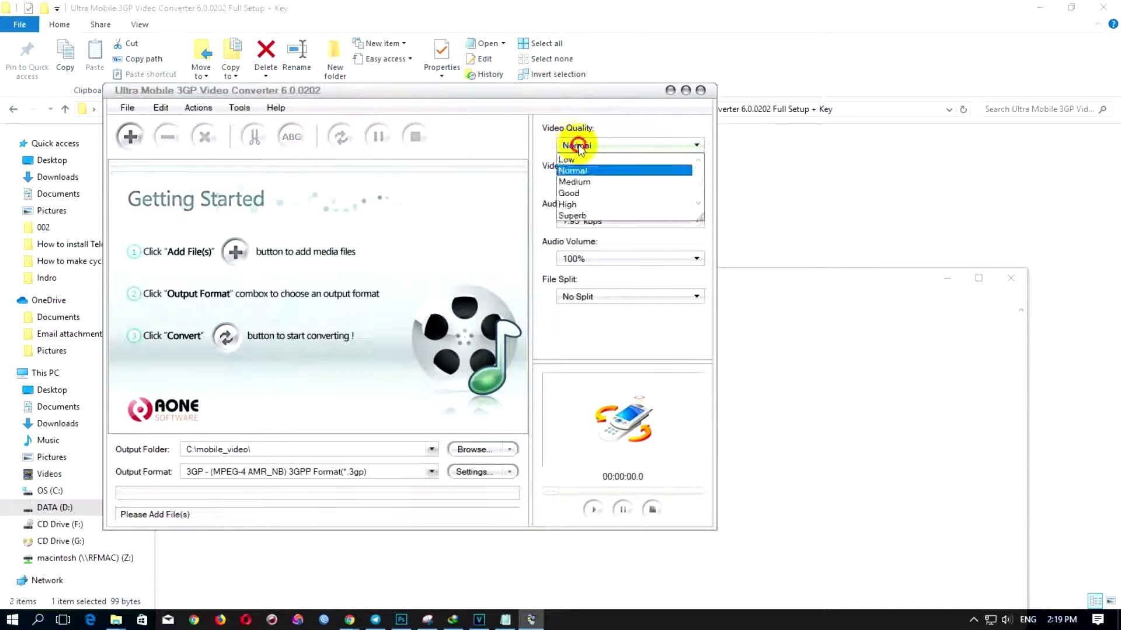
click(582, 216)
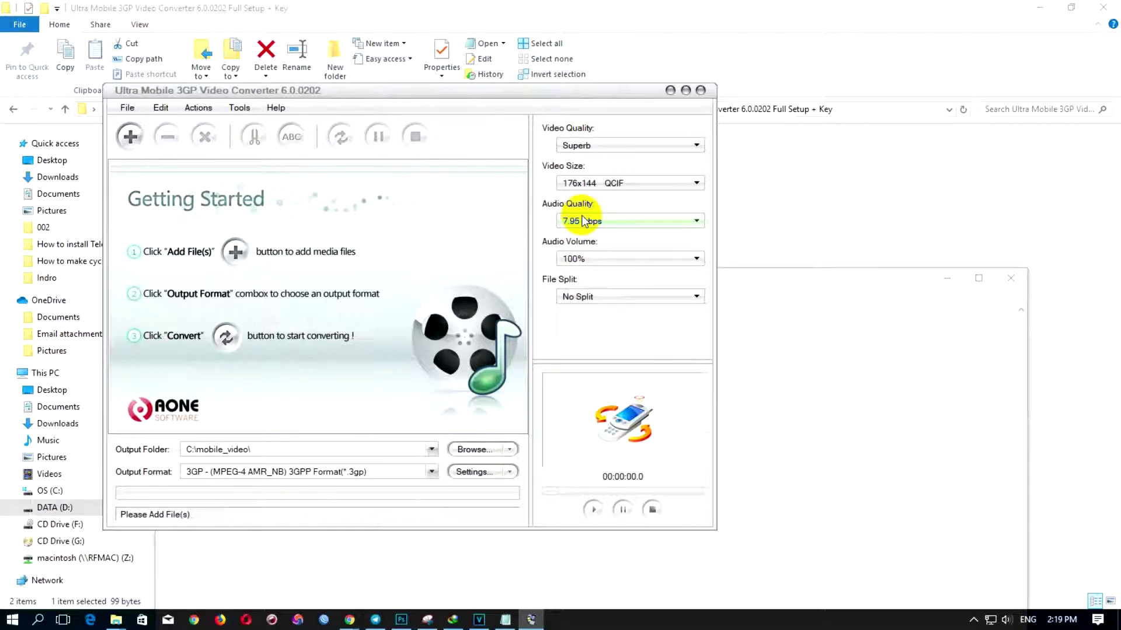
click(569, 184)
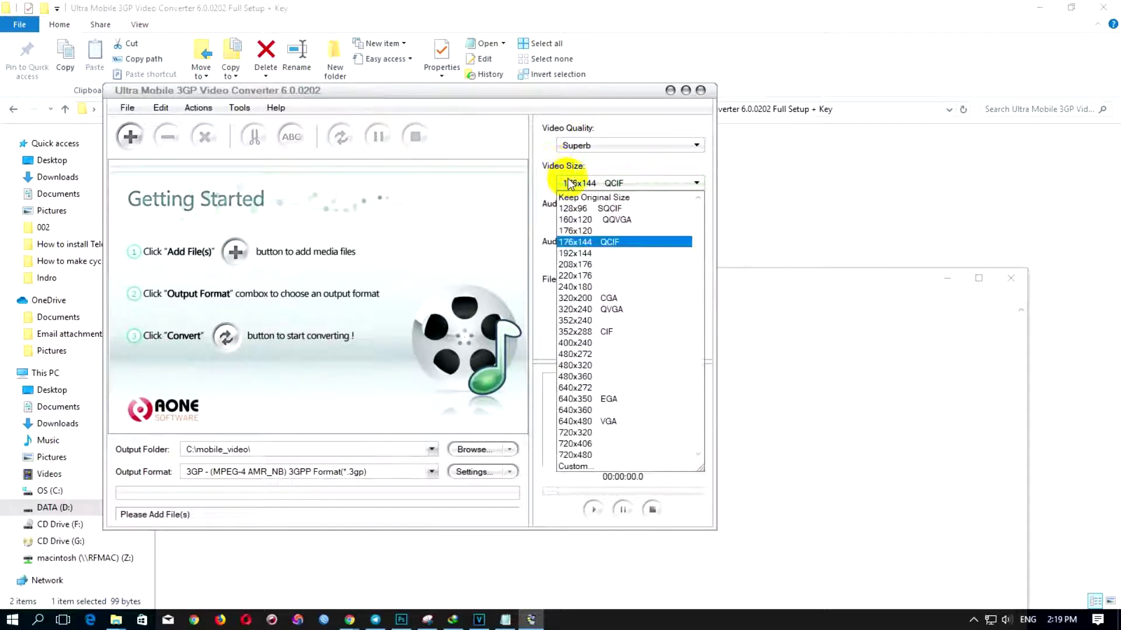
click(593, 198)
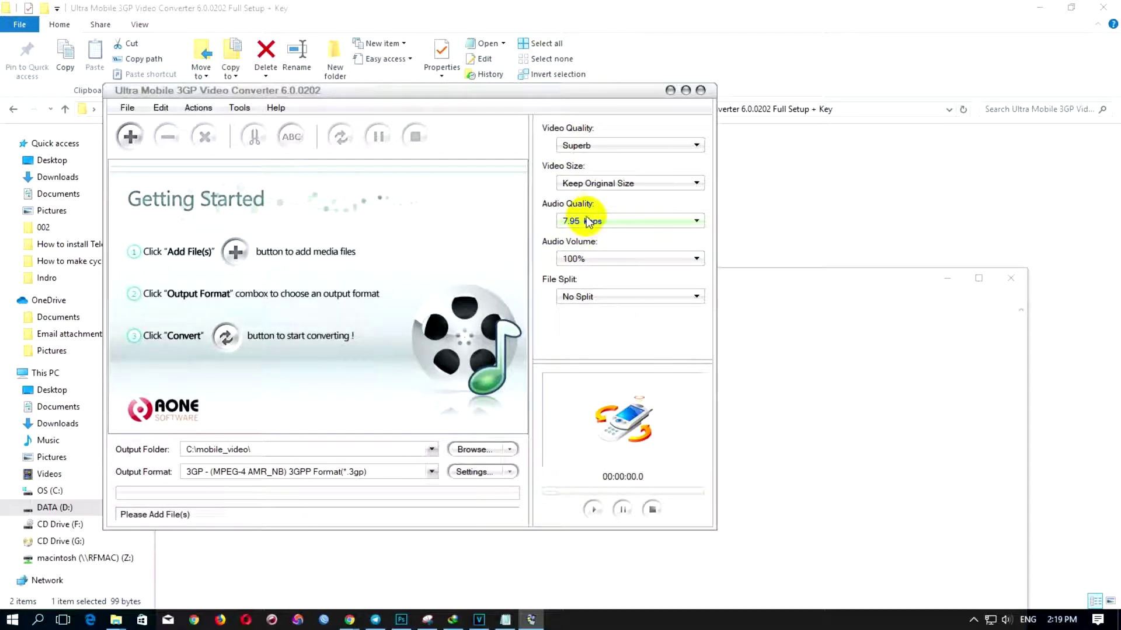
click(588, 222)
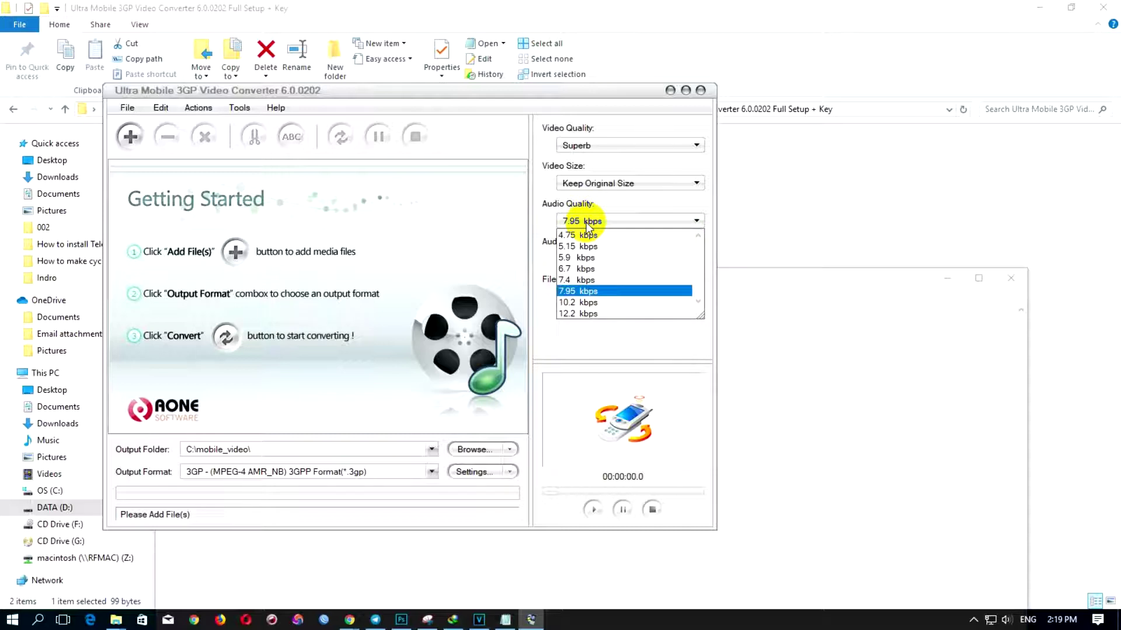
click(579, 304)
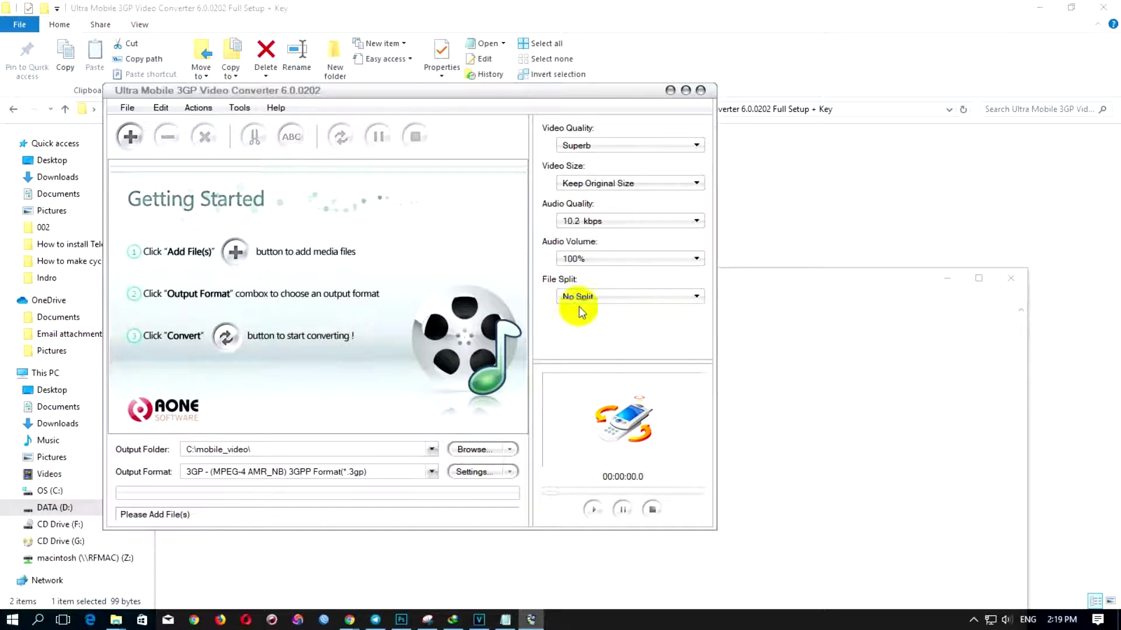
Look through the Audio Volume and File Split options, keeping 100% and No Split.
click(583, 263)
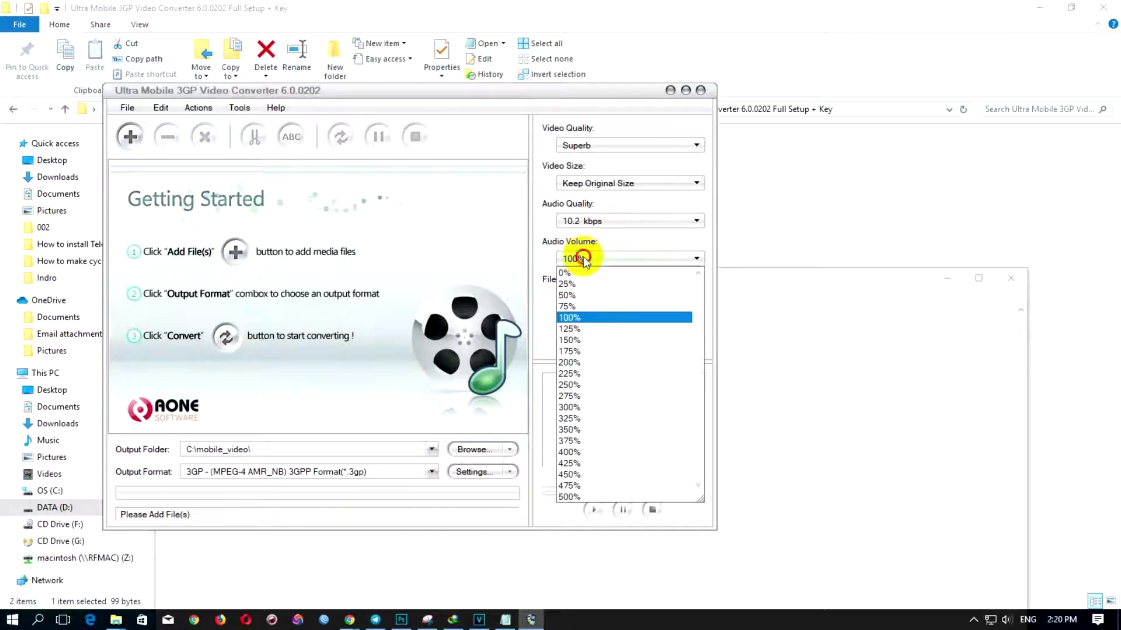
click(636, 248)
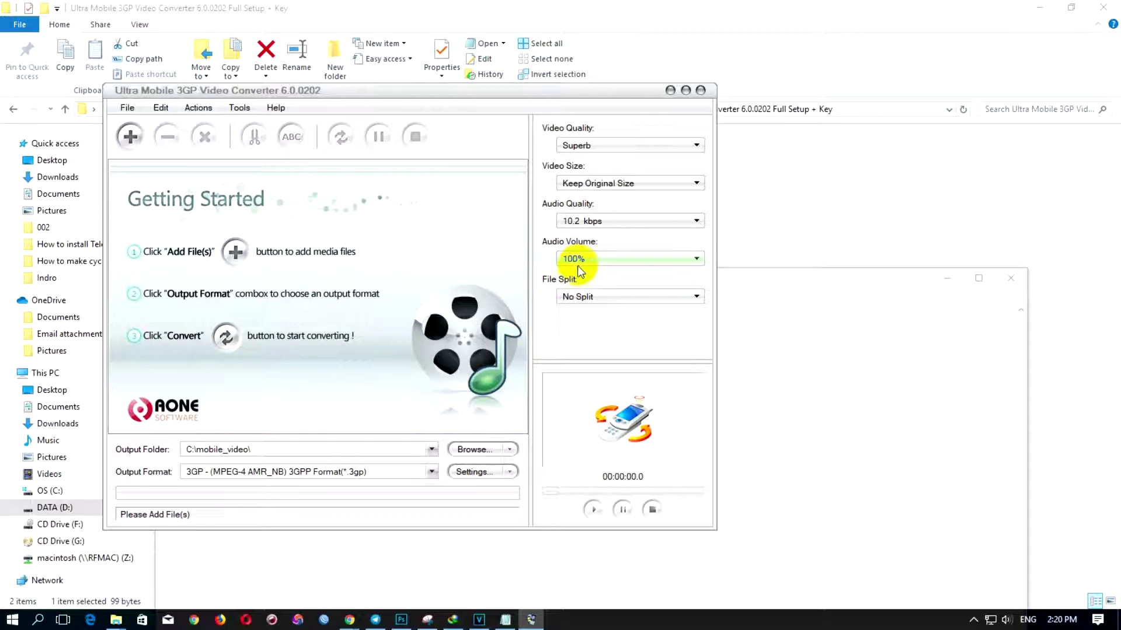
click(576, 296)
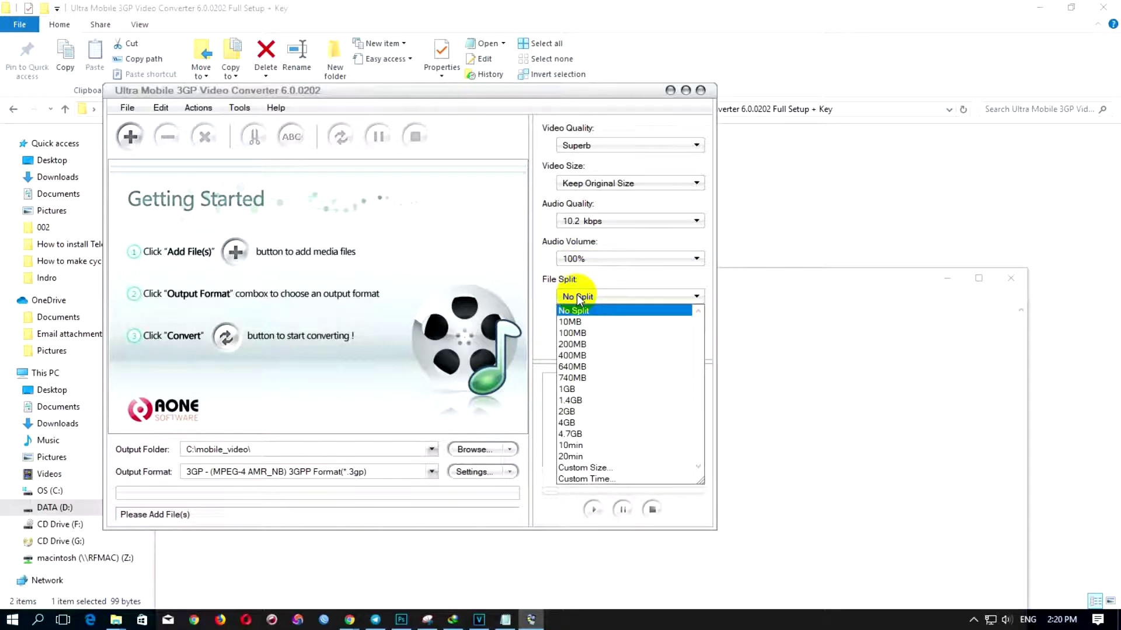
click(633, 275)
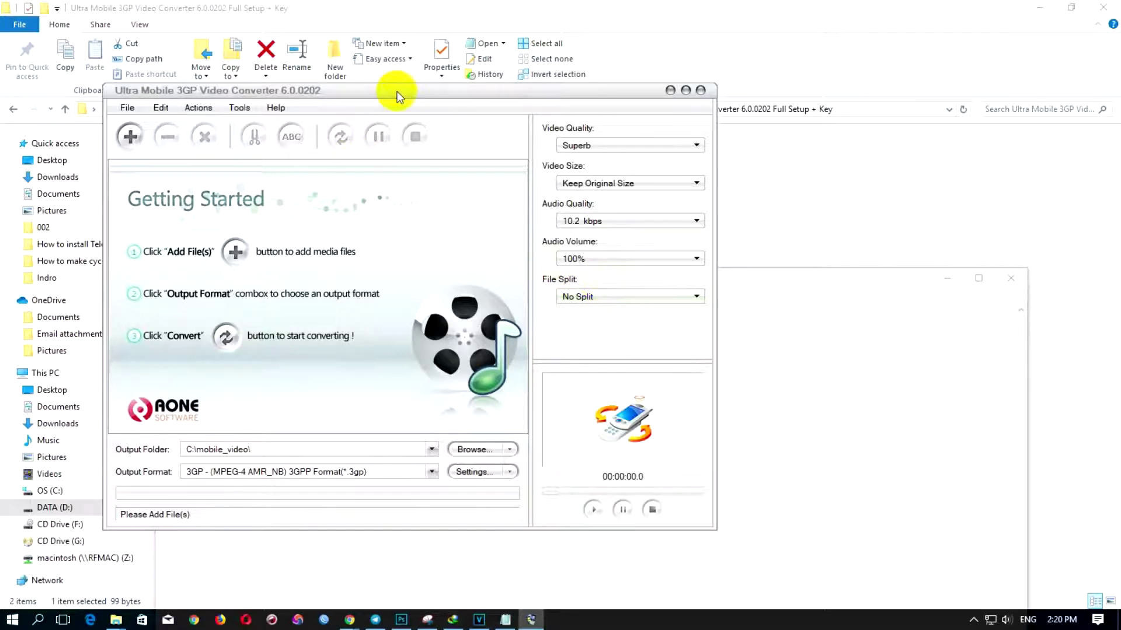
drag(393, 92, 369, 84)
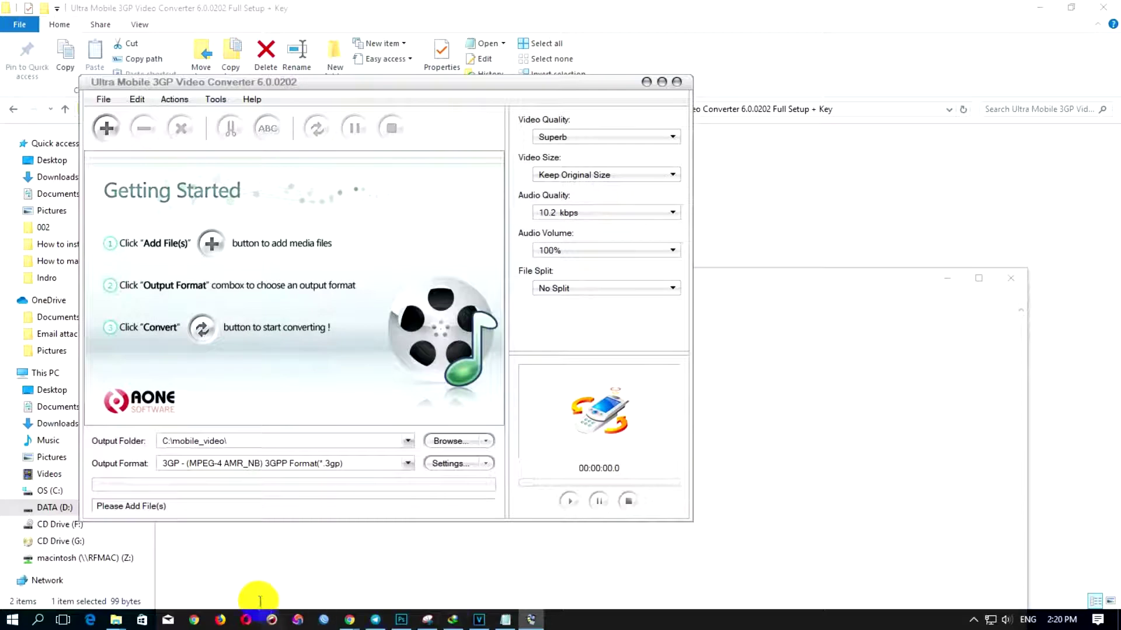
Switch to the "For test only" folder in File Explorer and check the Indro video's file size in its properties.
mouse_move(115, 622)
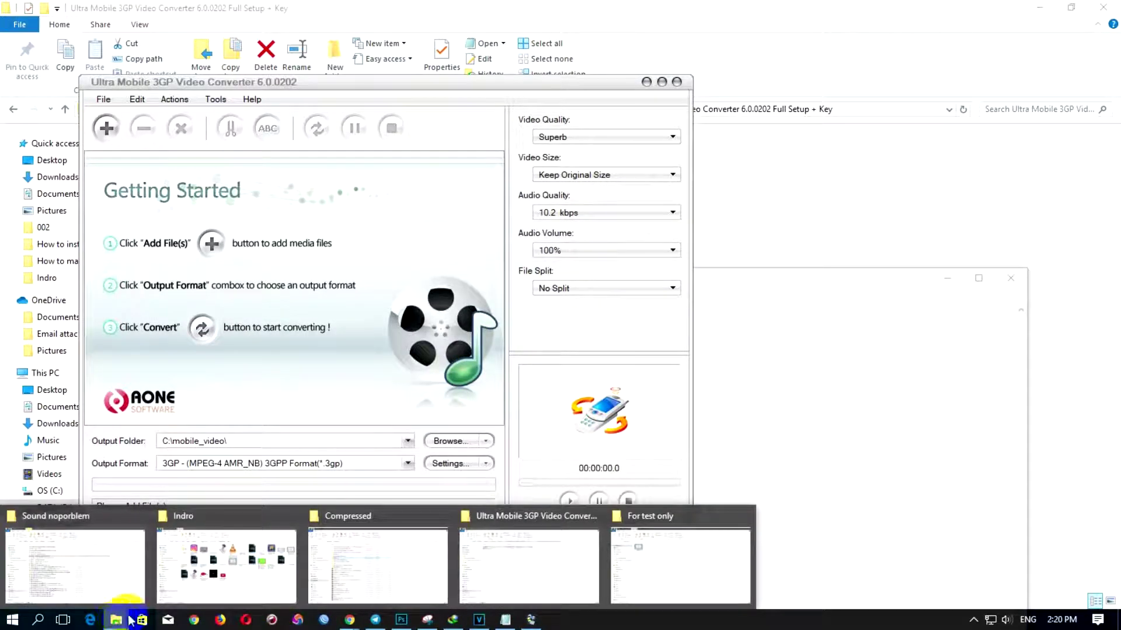
click(682, 578)
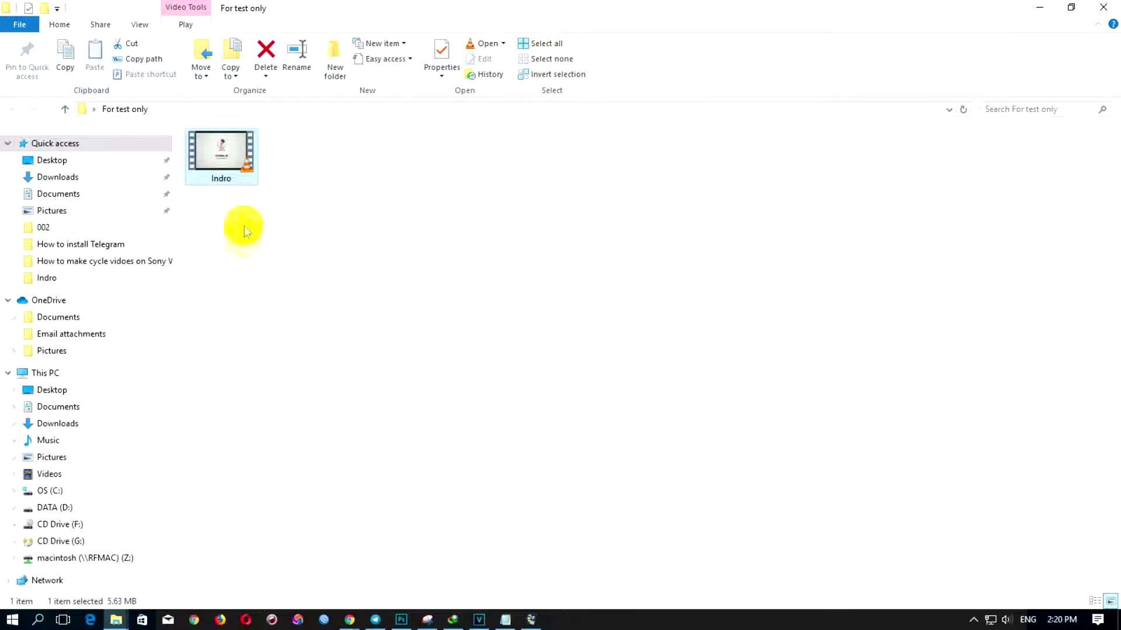
right_click(236, 154)
click(291, 483)
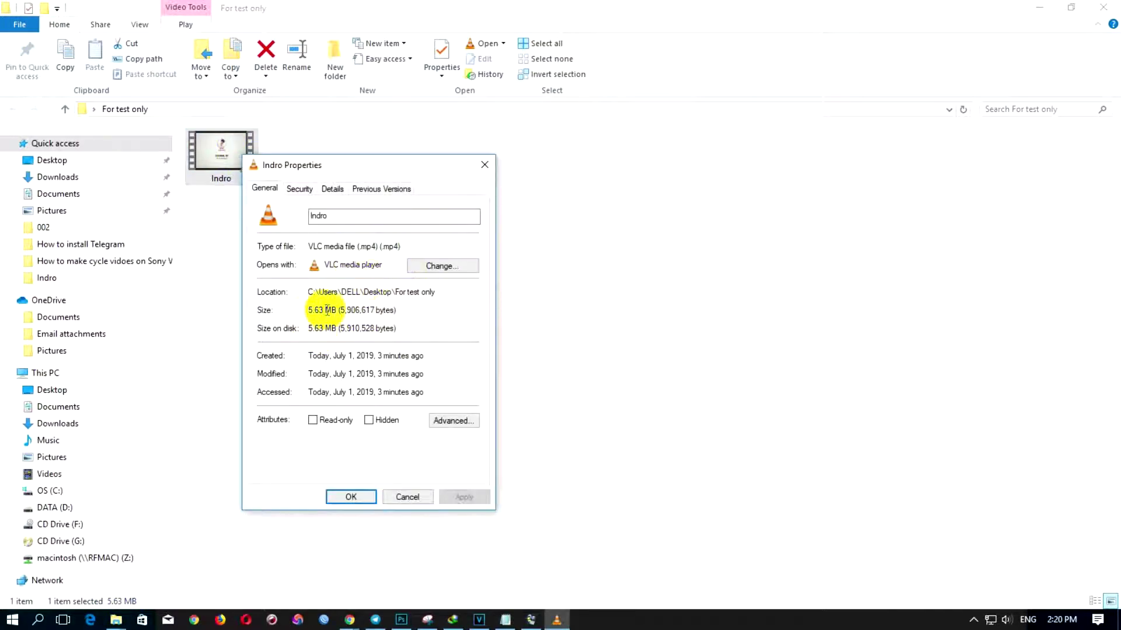
click(484, 164)
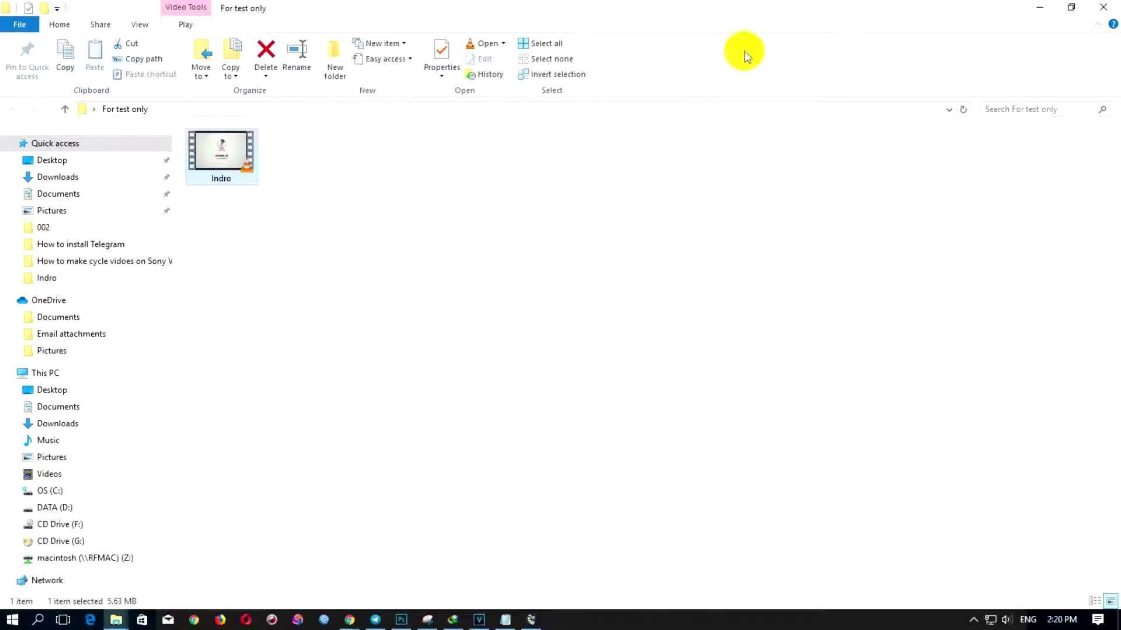
Move the folder window clear of the converter and set the output format to MP4 Mobile Video Format (*.mp4).
drag(695, 11, 772, 309)
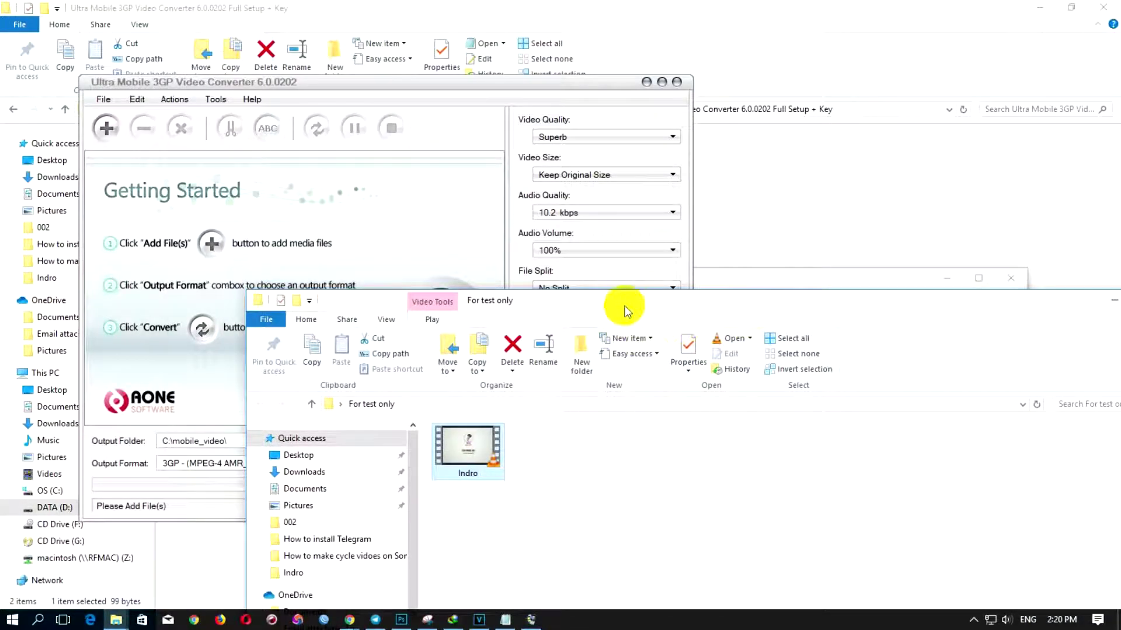
click(515, 78)
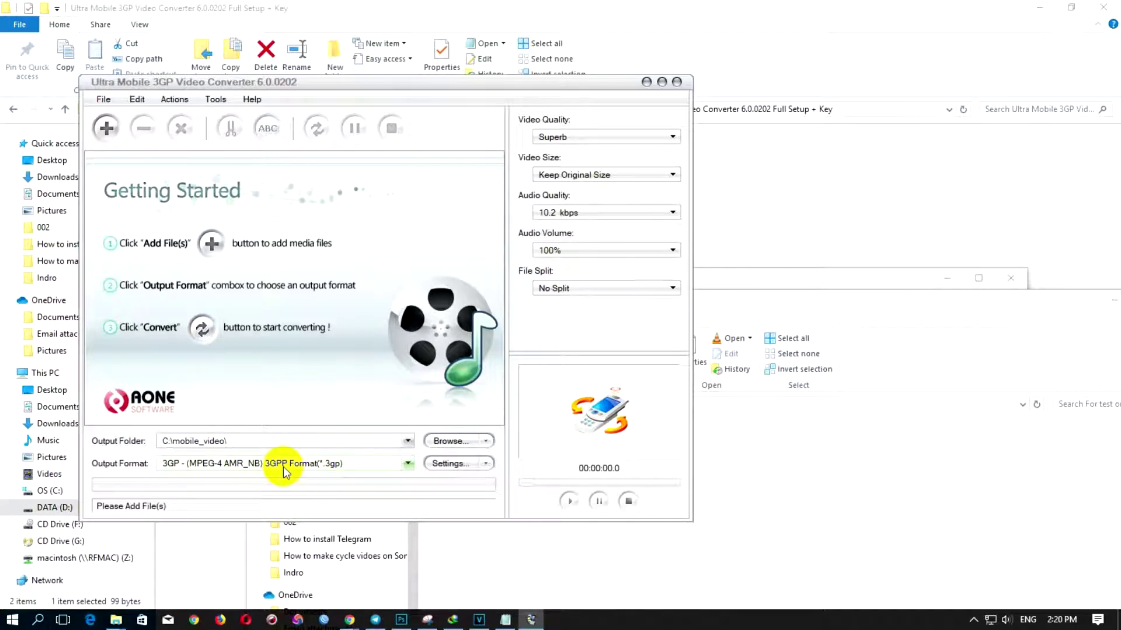
click(407, 467)
mouse_move(217, 251)
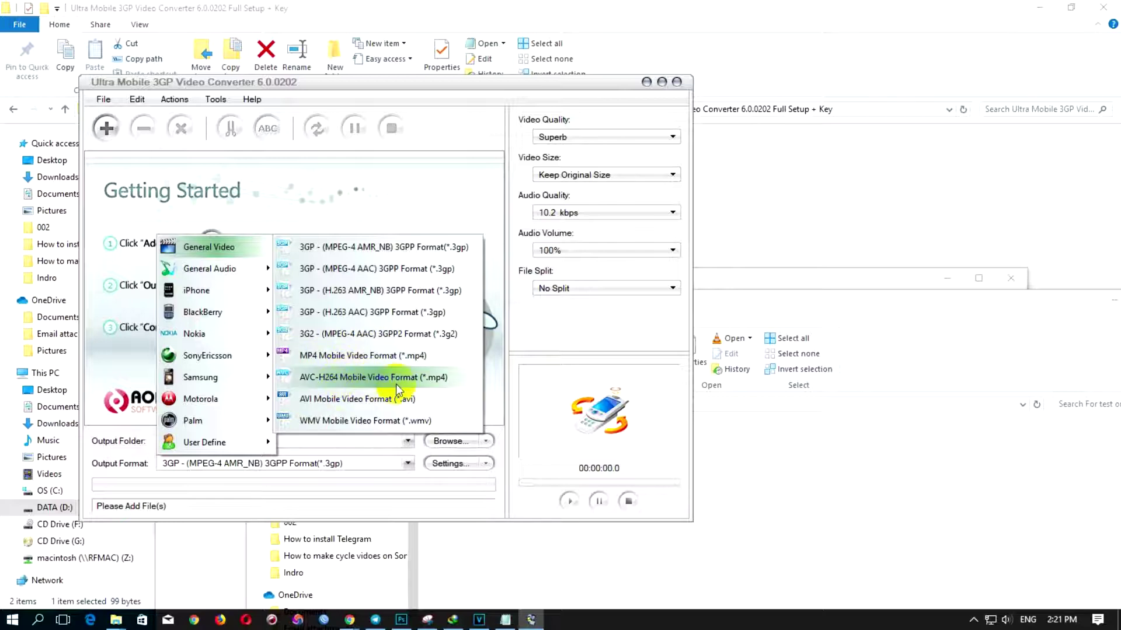
click(344, 361)
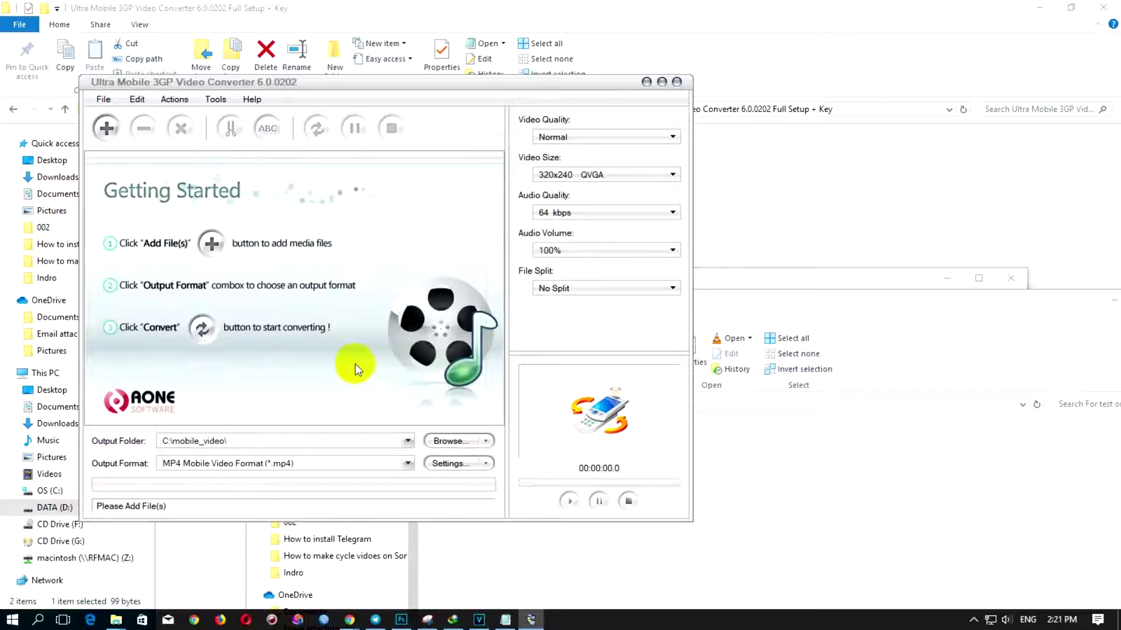
Set the MP4 output to Superb video quality, Keep Original Size and 160 kbps (Best) audio quality.
click(584, 137)
click(554, 208)
click(563, 174)
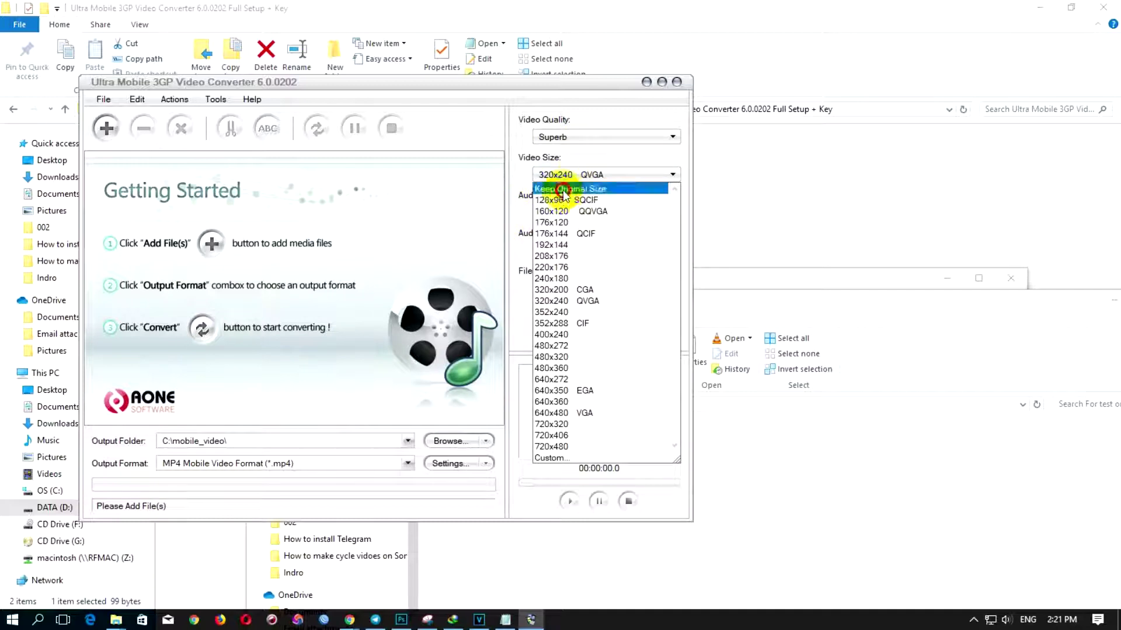
click(567, 190)
click(563, 212)
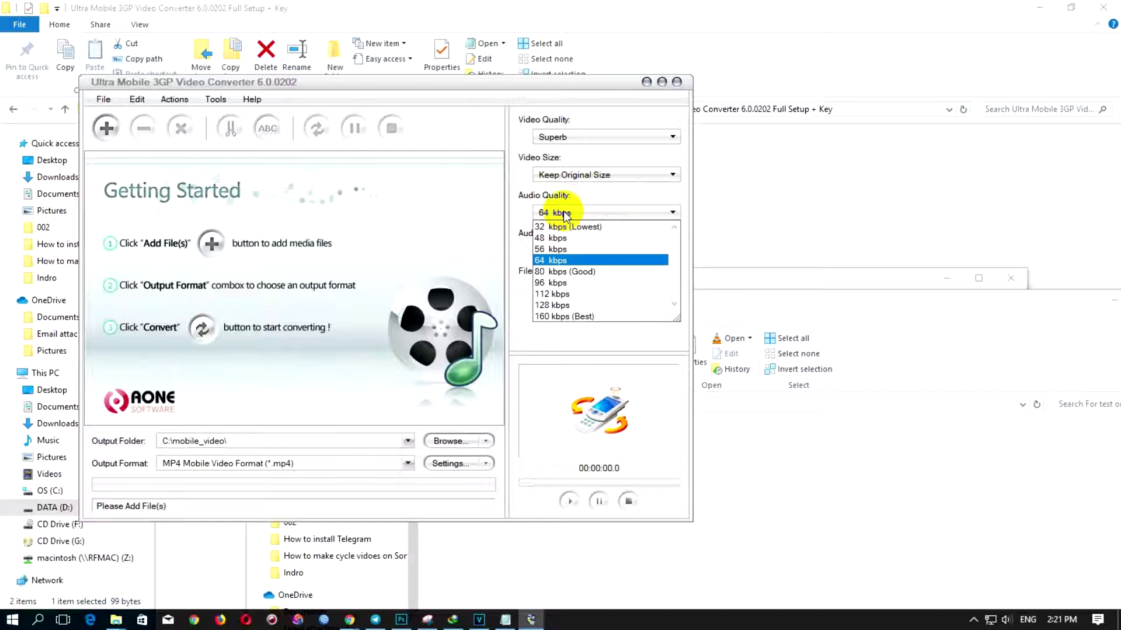
click(578, 318)
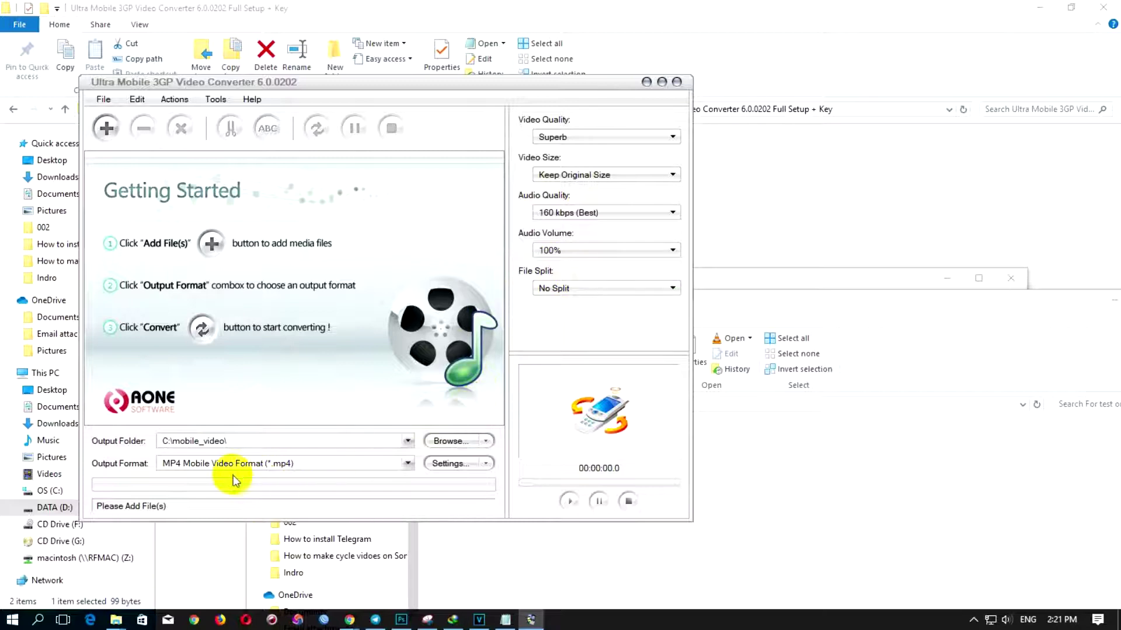
Add the Indro video from the "For test only" folder to the converter's file list and convert it.
drag(343, 88, 326, 82)
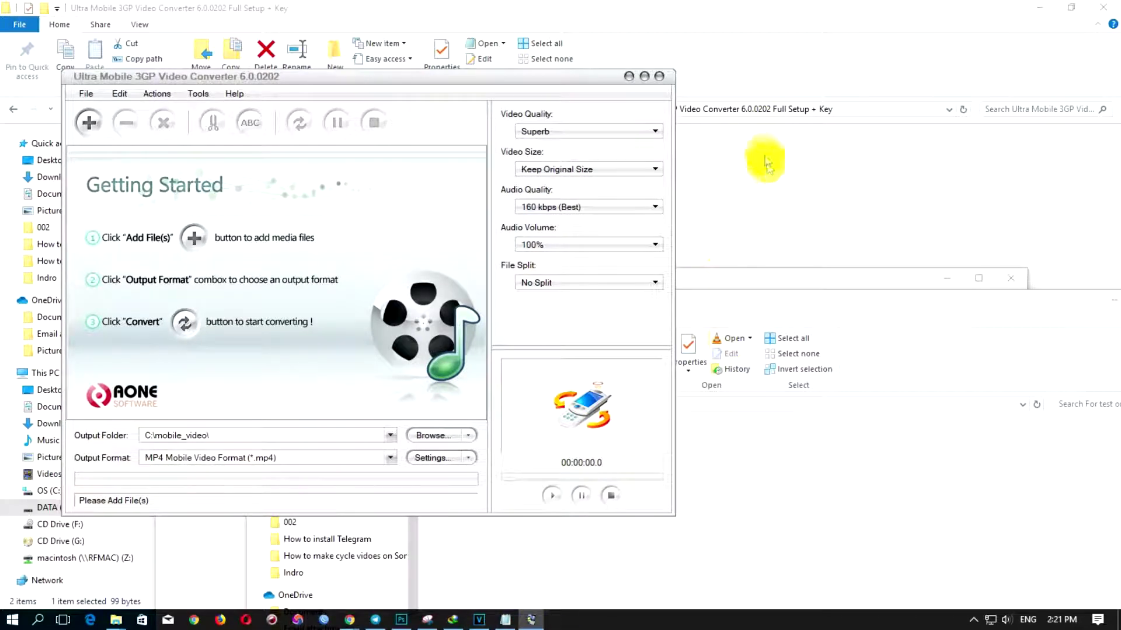
click(813, 305)
drag(470, 441, 349, 255)
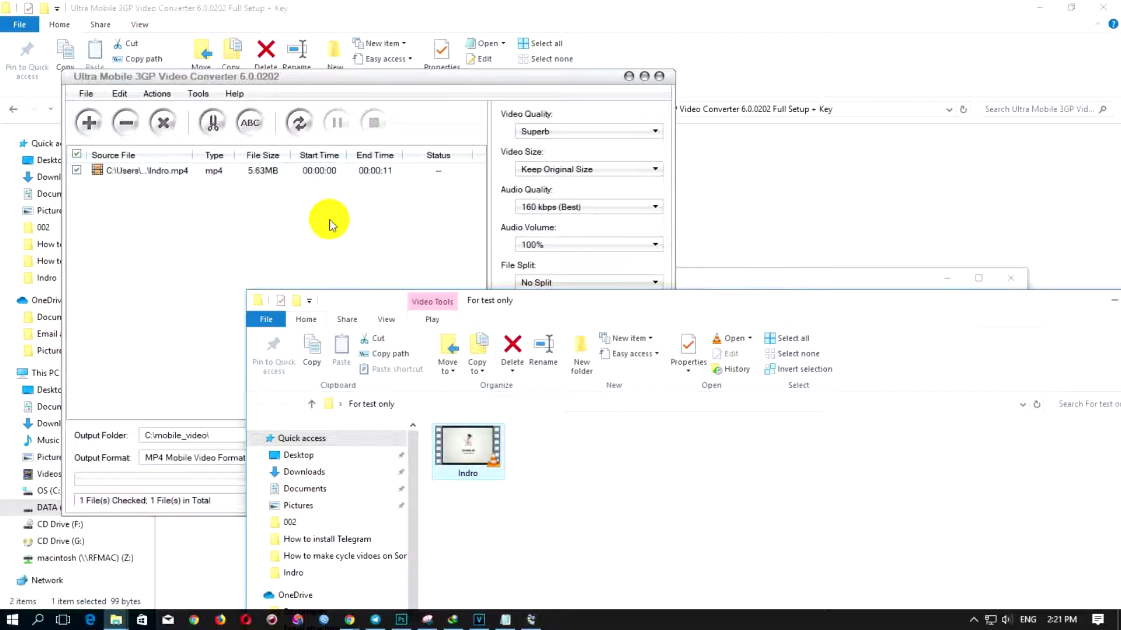
click(298, 123)
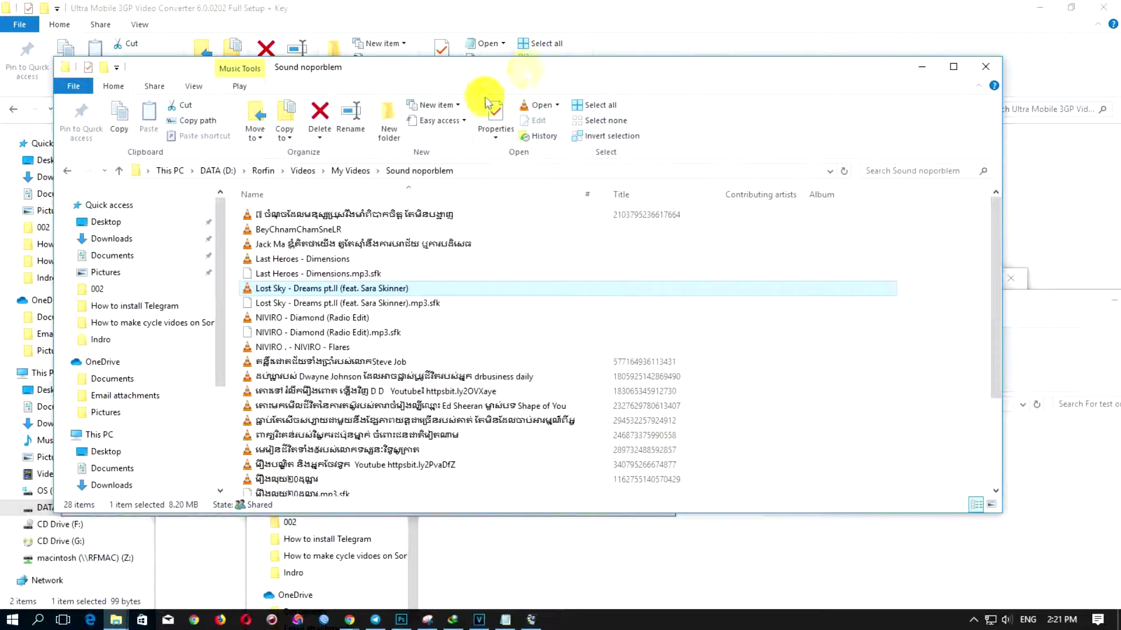
Open the mobile_video folder on OS (C:) in File Explorer and select the converted Indro file.
click(106, 439)
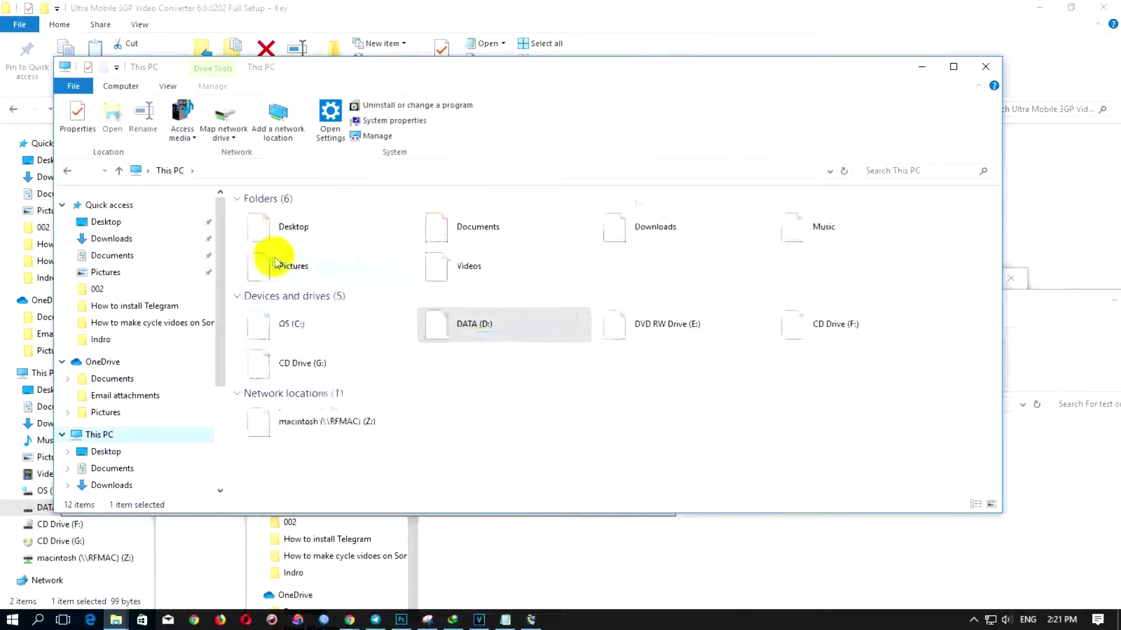
double_click(318, 322)
double_click(280, 289)
click(263, 217)
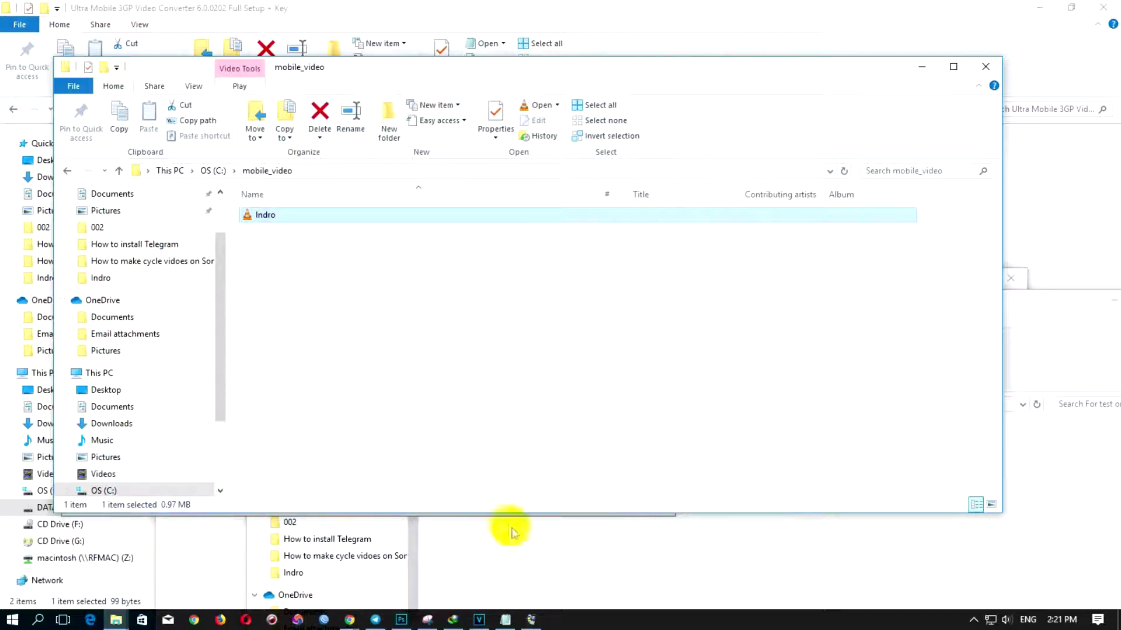
Minimize the converter, play the converted Indro video full screen in VLC, and close the player.
click(531, 620)
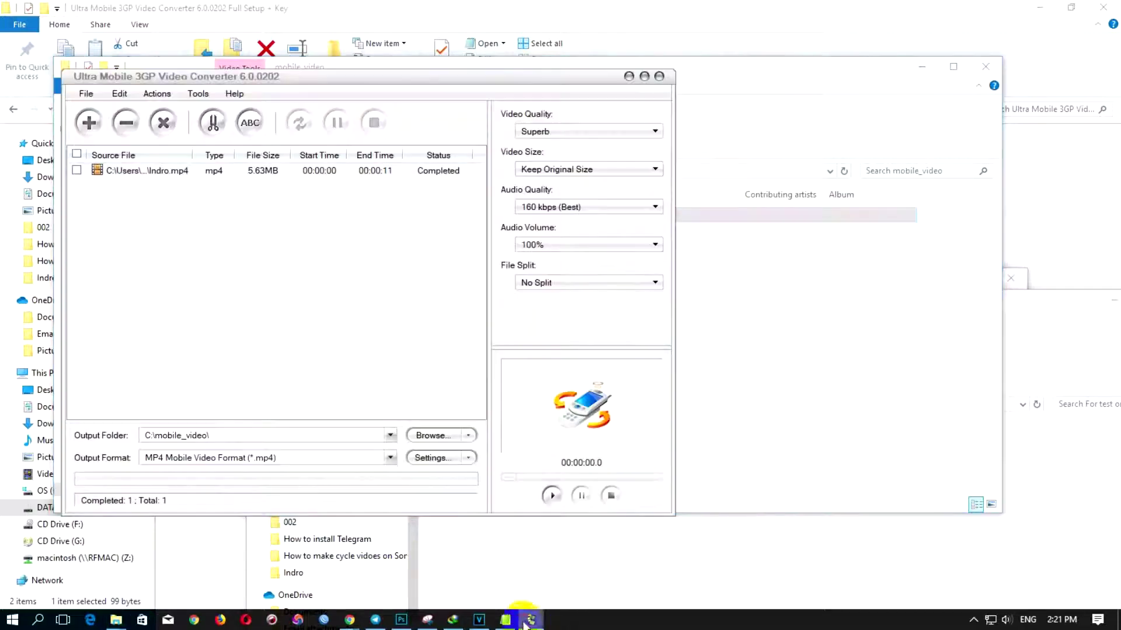
click(625, 77)
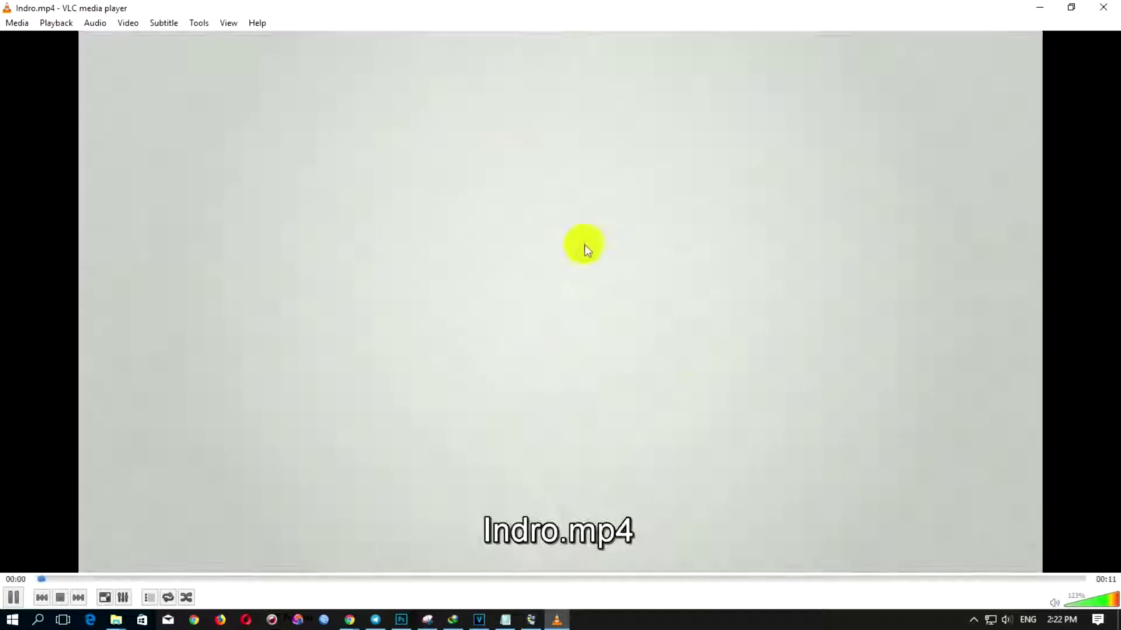
double_click(584, 244)
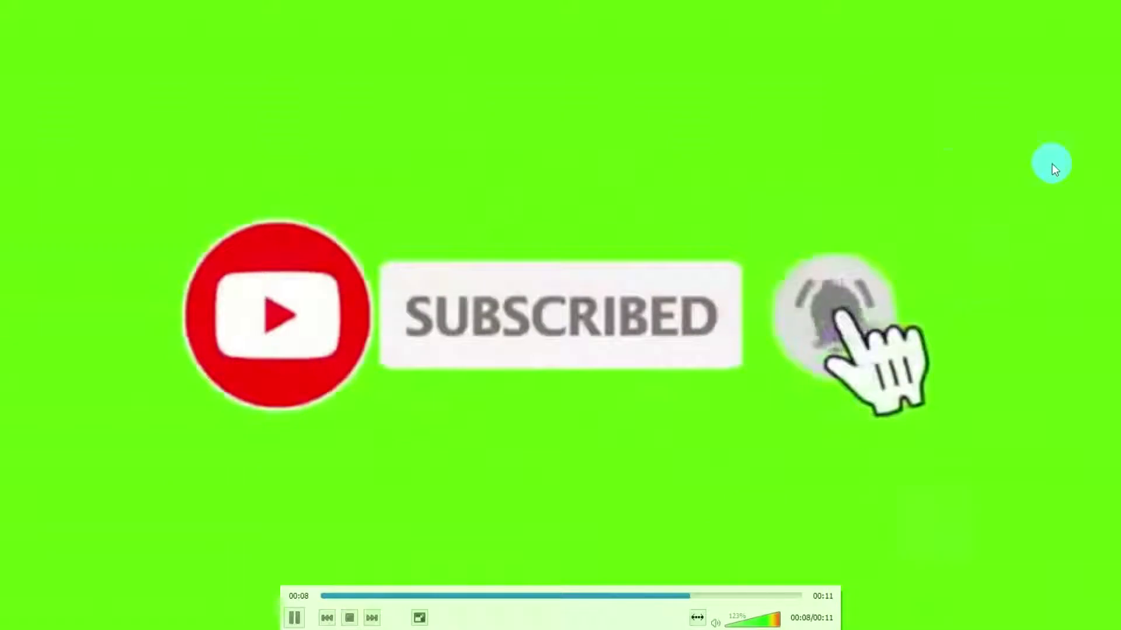
double_click(947, 168)
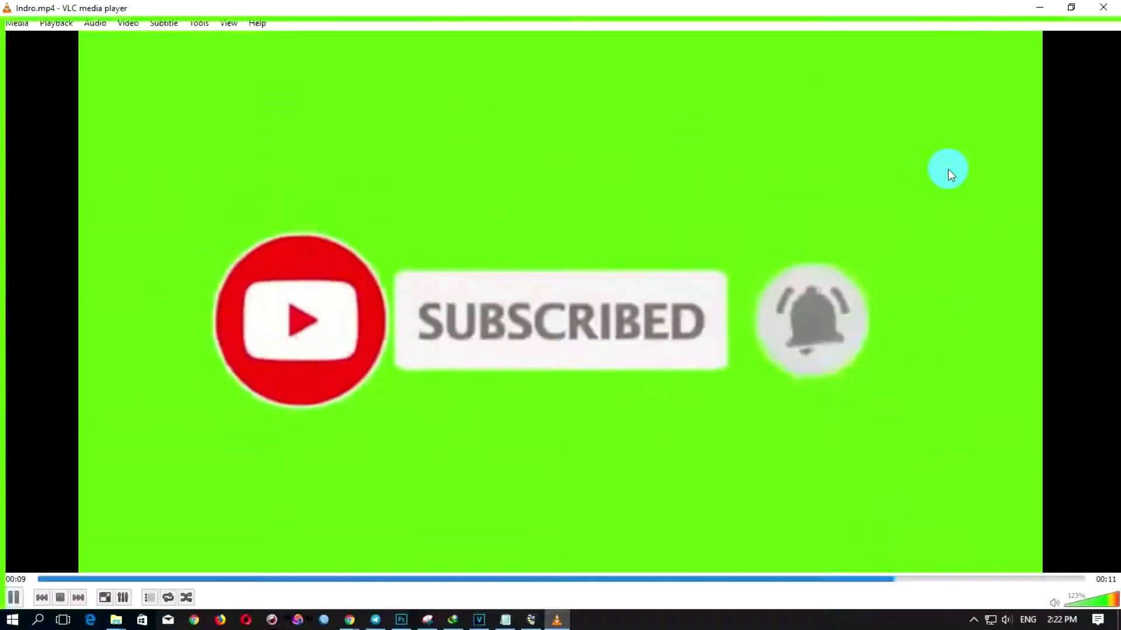
click(1114, 12)
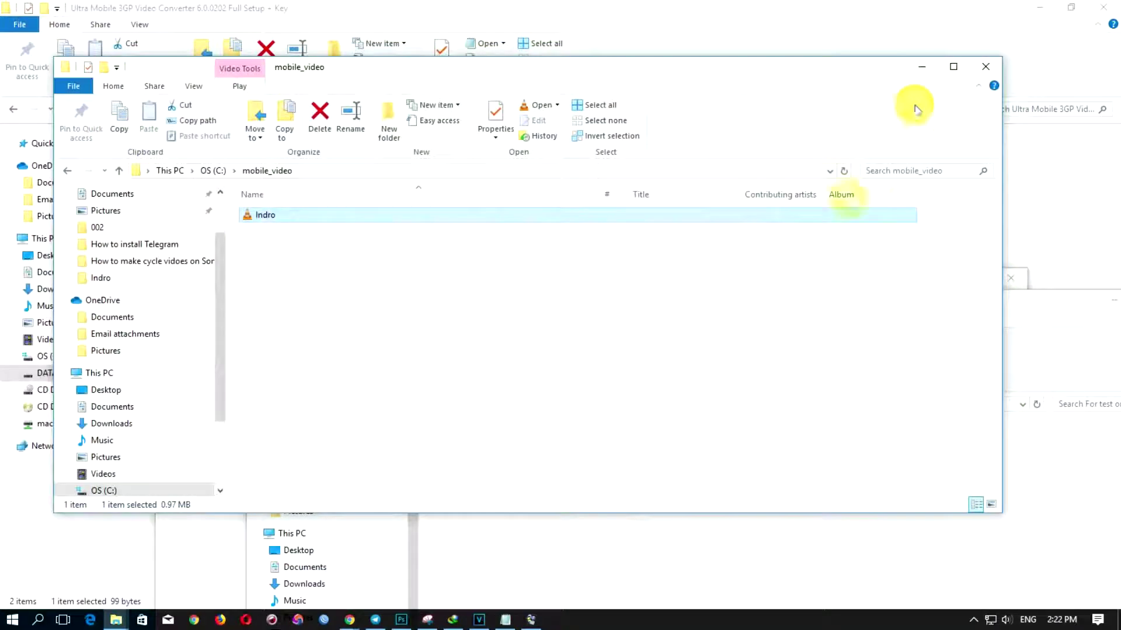
Minimize the mobile_video window and open the inner FLV to AVI MPEG WMV 3GP MP4 iPod Converter 6.0 folder under Media Player.
click(922, 69)
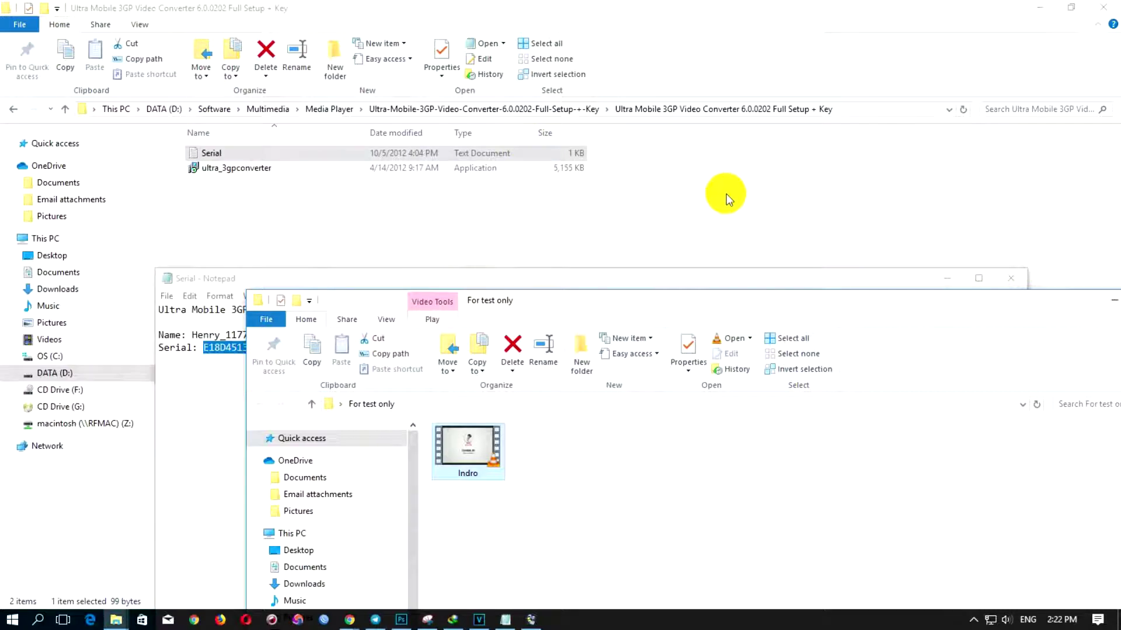
drag(752, 301, 672, 192)
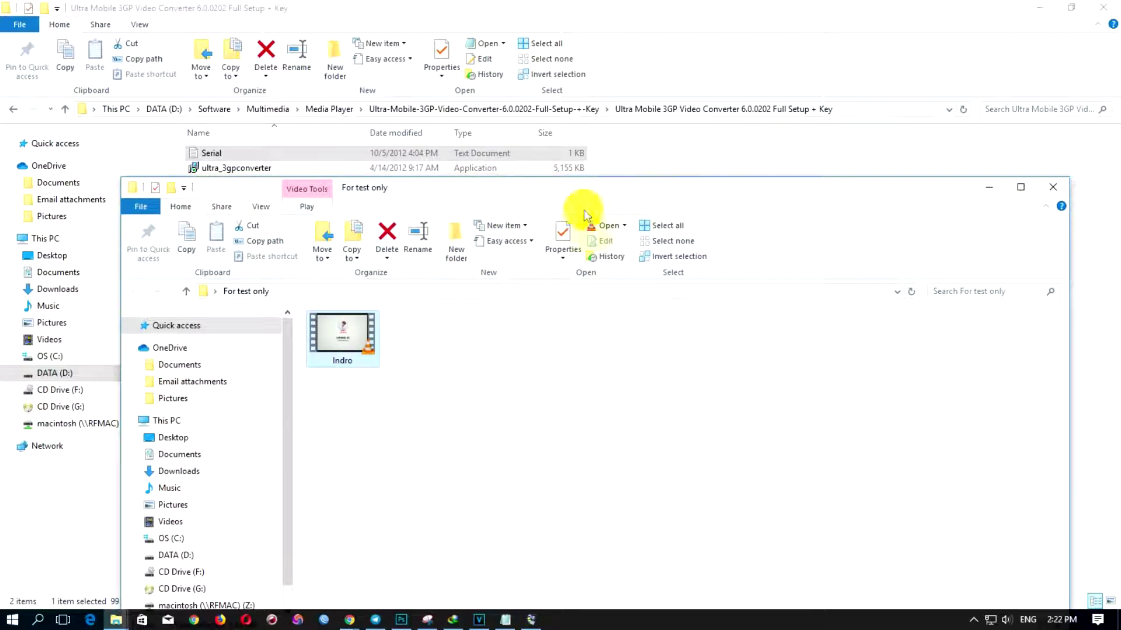
click(429, 23)
click(13, 108)
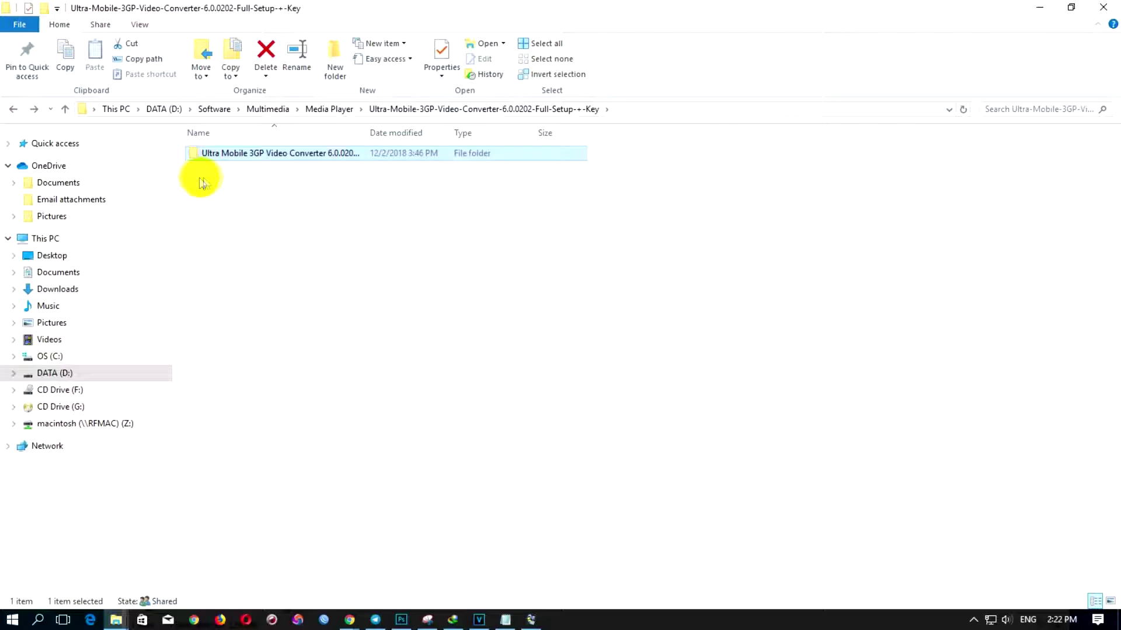
click(13, 108)
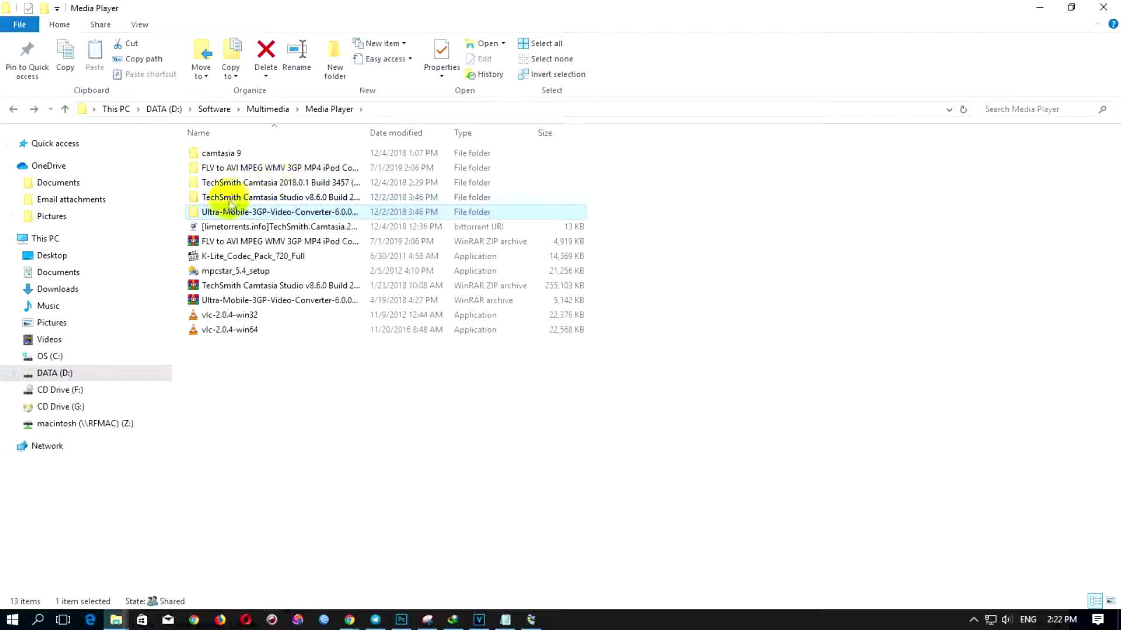
double_click(229, 167)
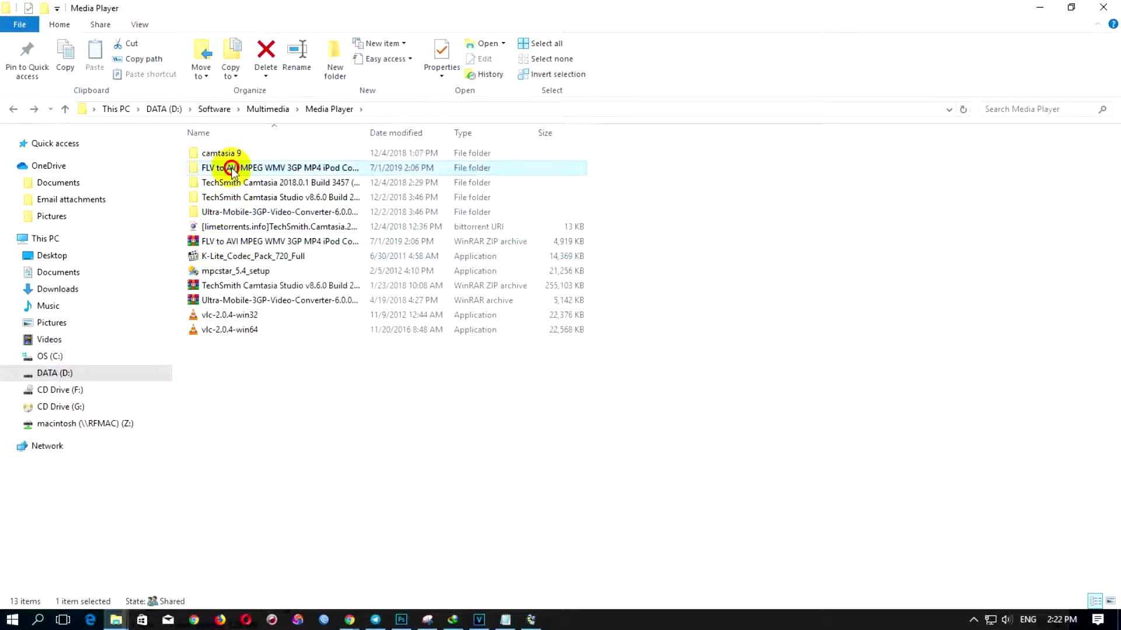
double_click(252, 161)
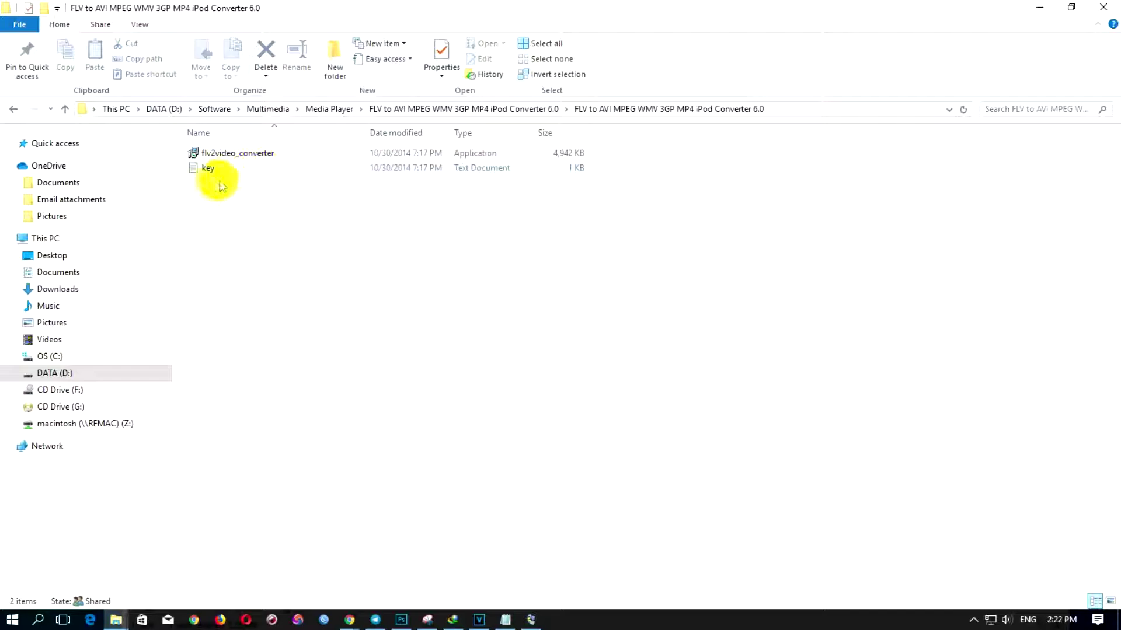
Run flv2video_converter and install it in the default location with the license agreement accepted and a desktop icon created.
double_click(217, 154)
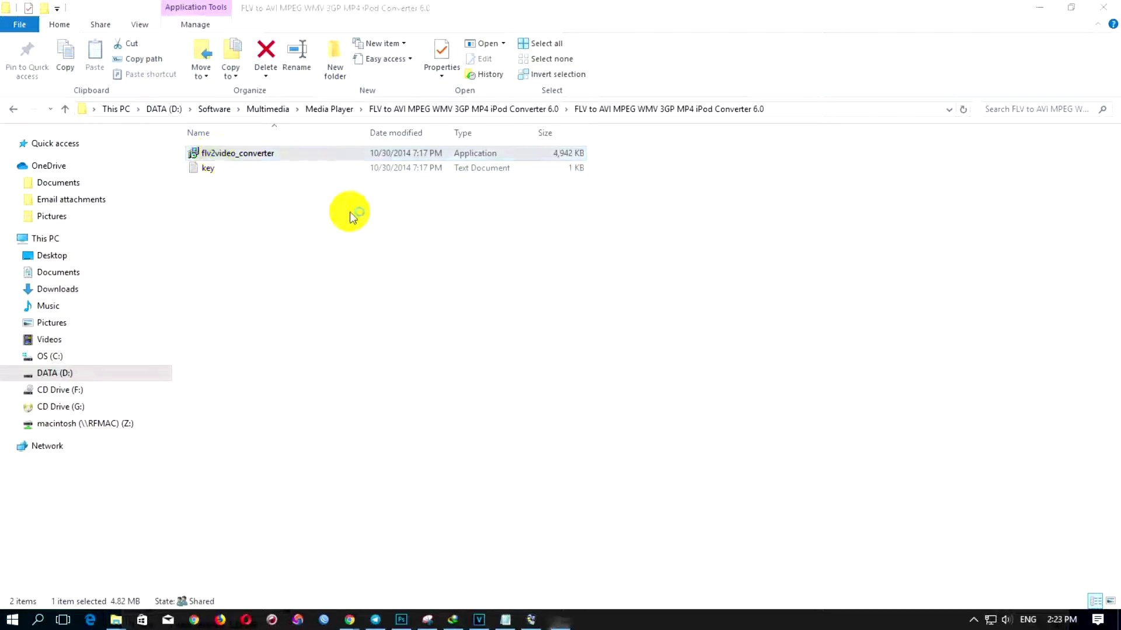
click(655, 425)
click(425, 379)
click(653, 430)
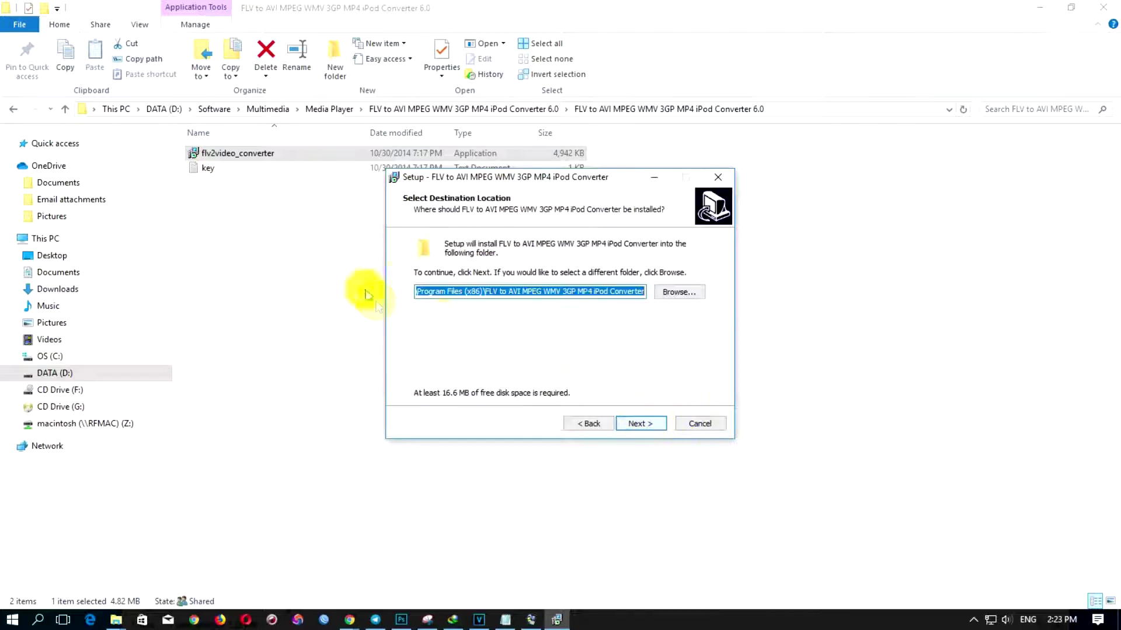
click(638, 424)
click(636, 424)
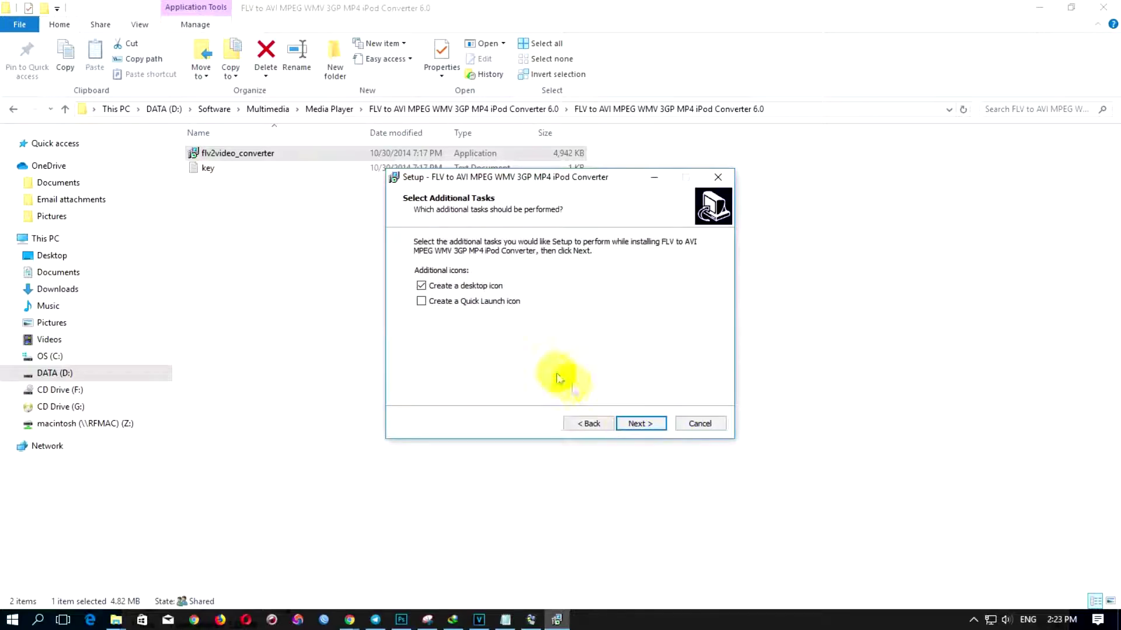
click(641, 424)
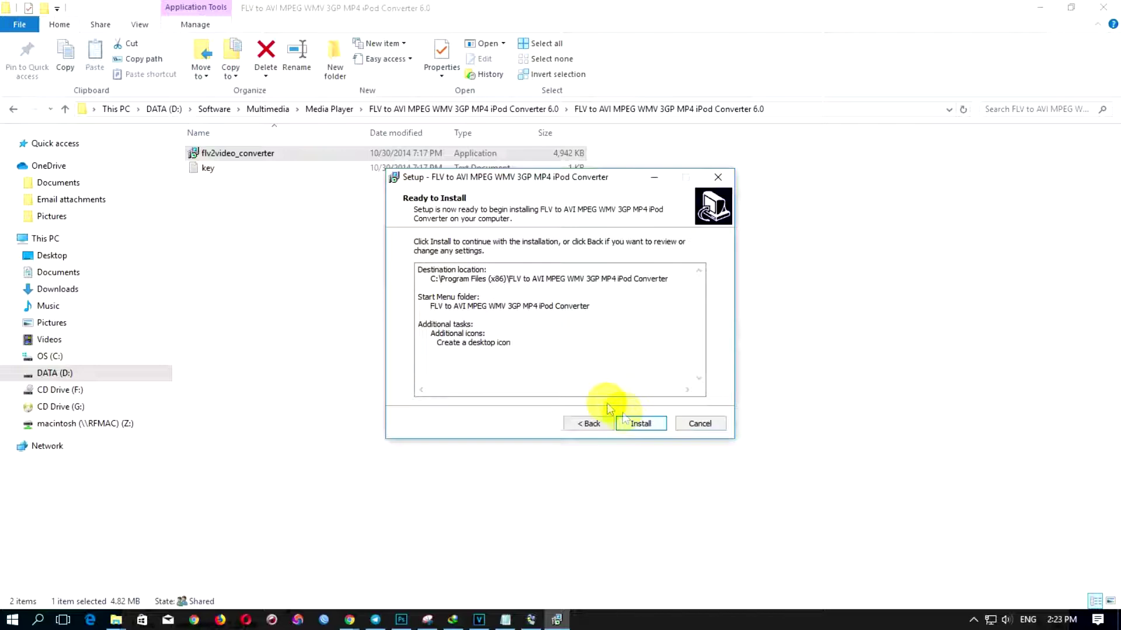
click(640, 424)
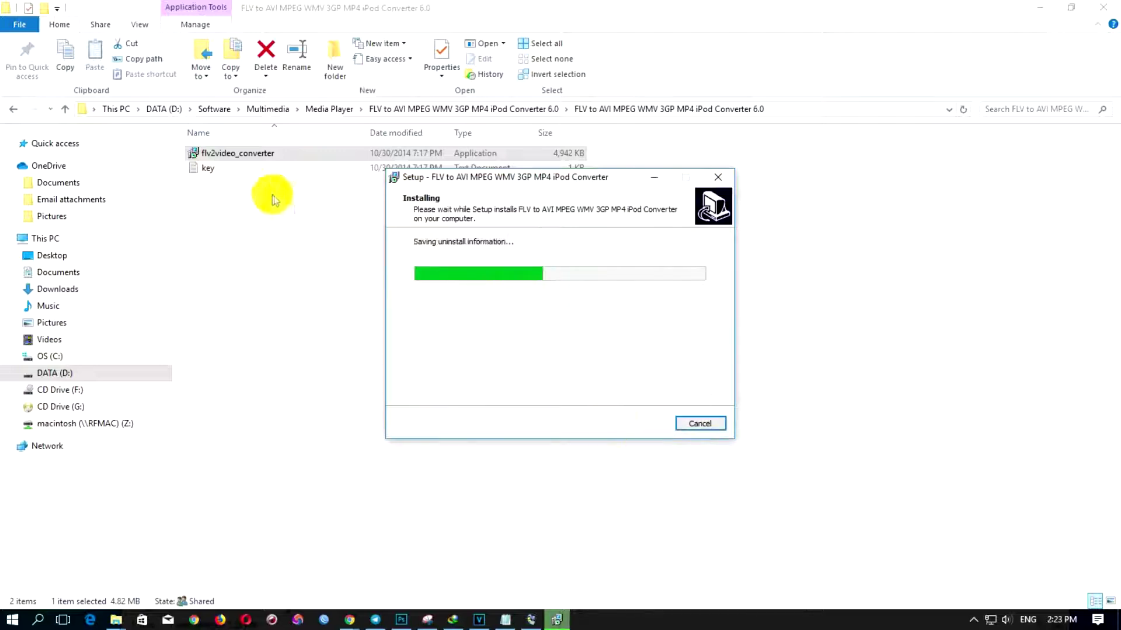
Open the key text document and copy the license name from it.
click(201, 169)
double_click(202, 170)
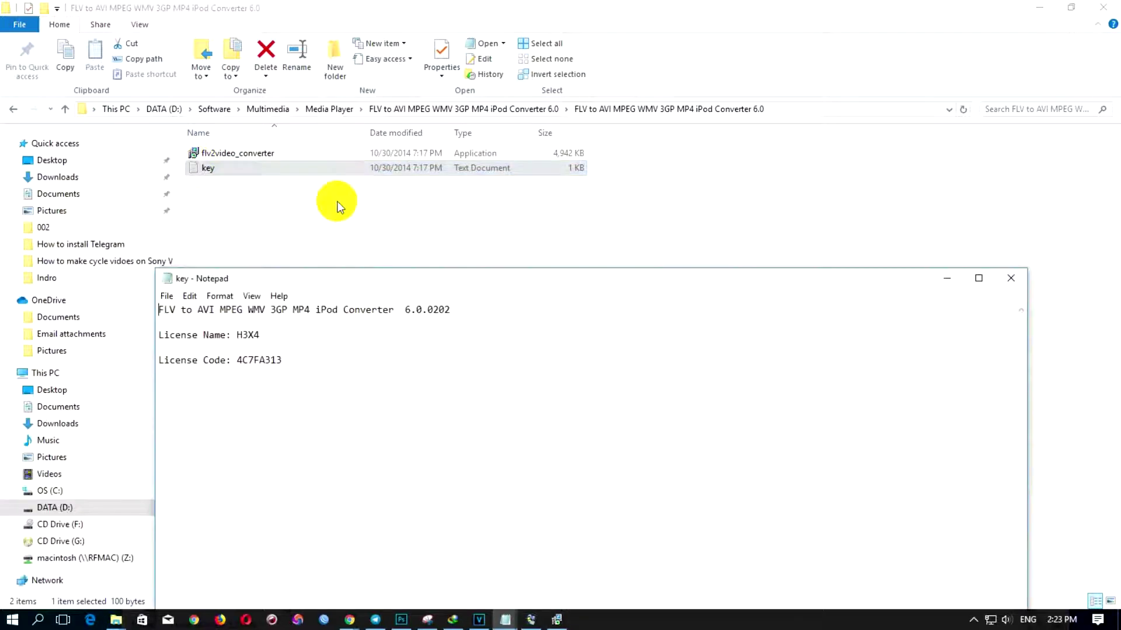
drag(261, 334, 231, 332)
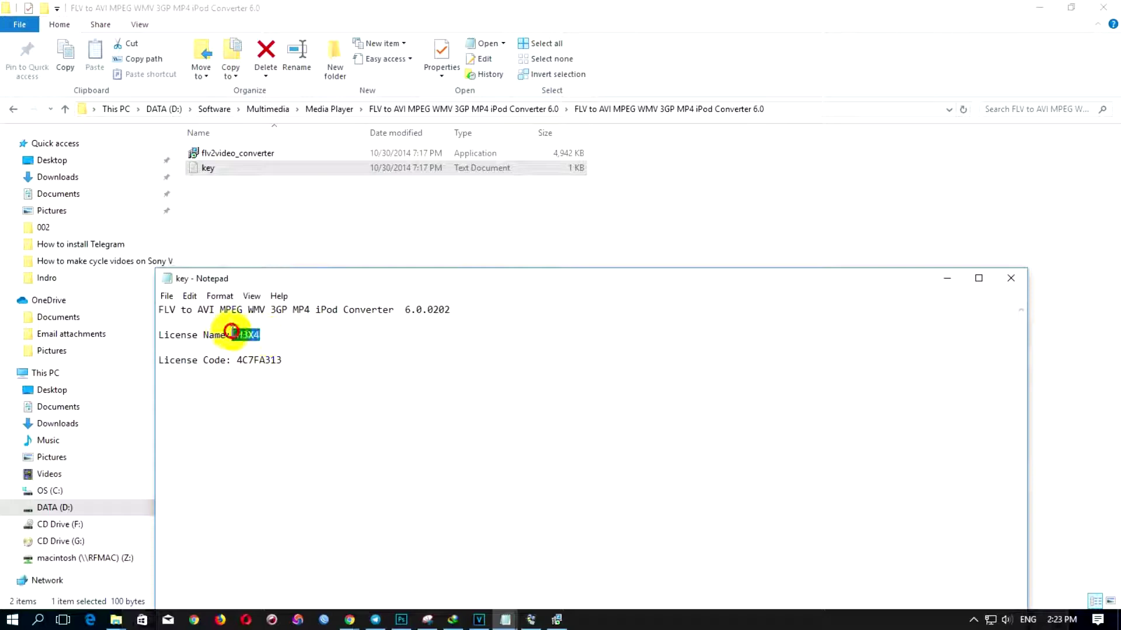
right_click(240, 334)
click(287, 375)
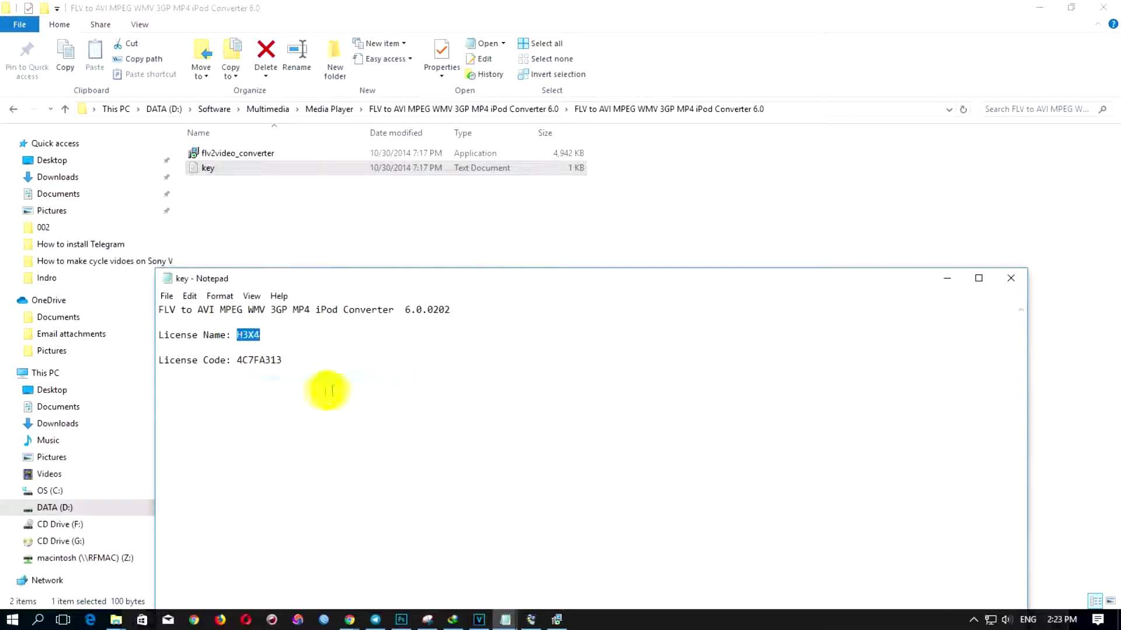
Finish the setup, open the converter's registration form from the trial reminder, and paste the license name.
click(556, 620)
click(639, 423)
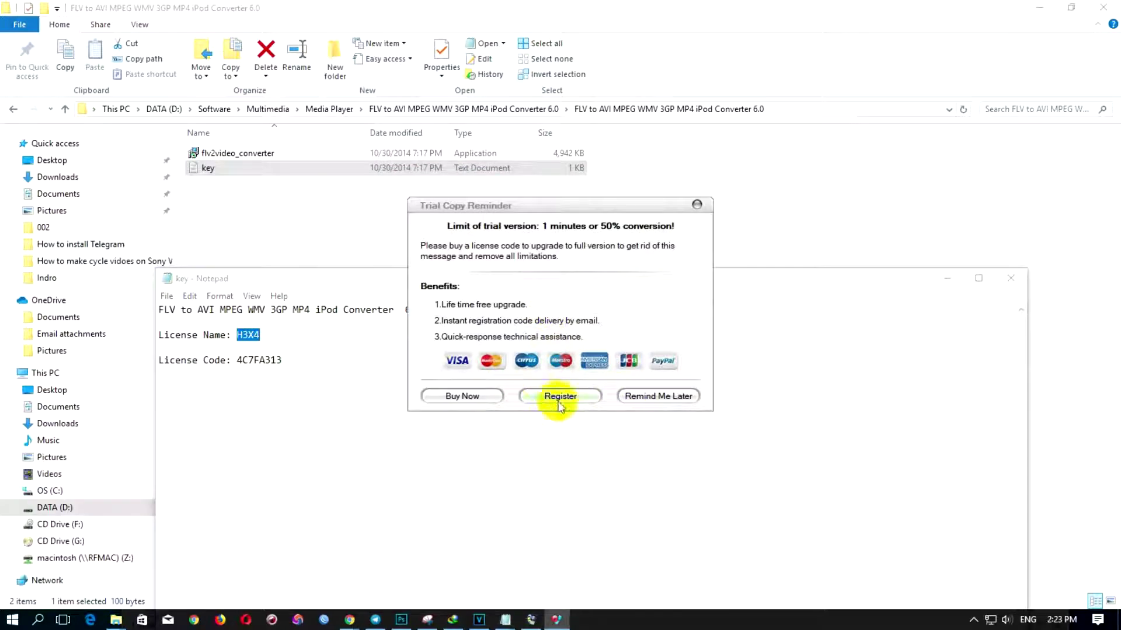
click(558, 397)
right_click(496, 299)
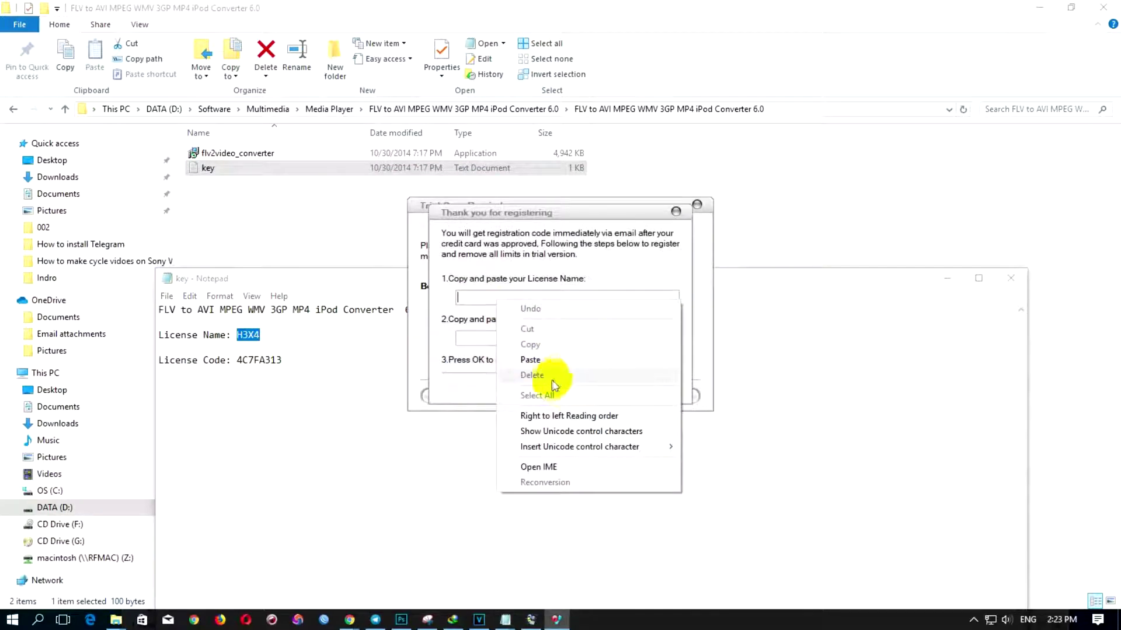
click(530, 358)
Copy the license code from the key file into the registration form's code field and complete the registration.
click(279, 360)
drag(279, 361, 240, 360)
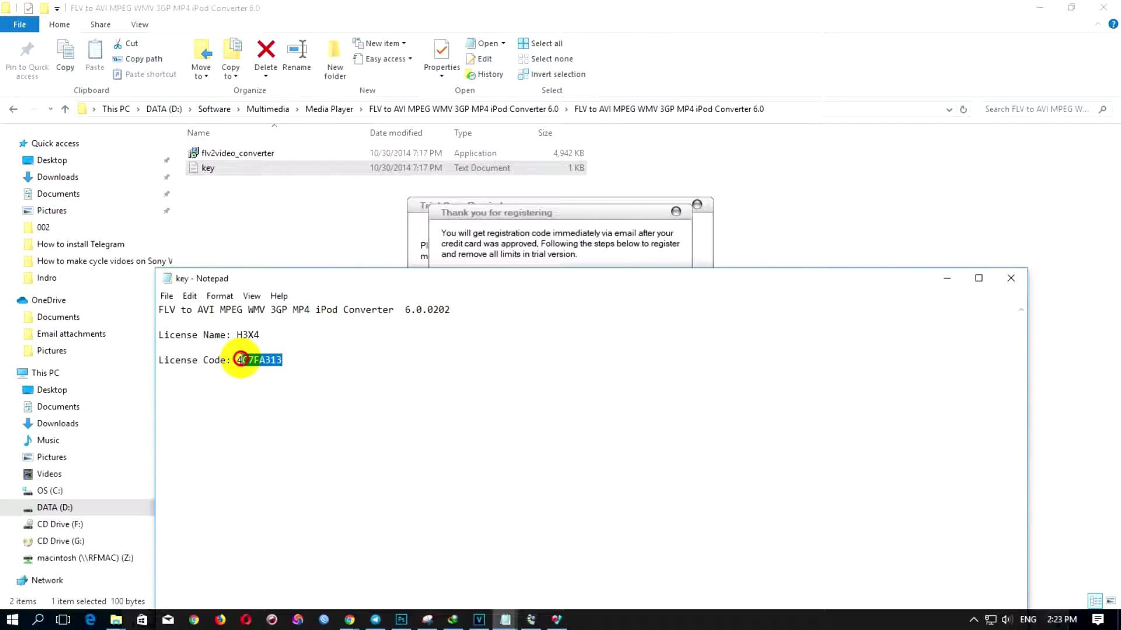
right_click(242, 360)
click(282, 405)
click(565, 220)
right_click(503, 338)
click(545, 401)
click(580, 389)
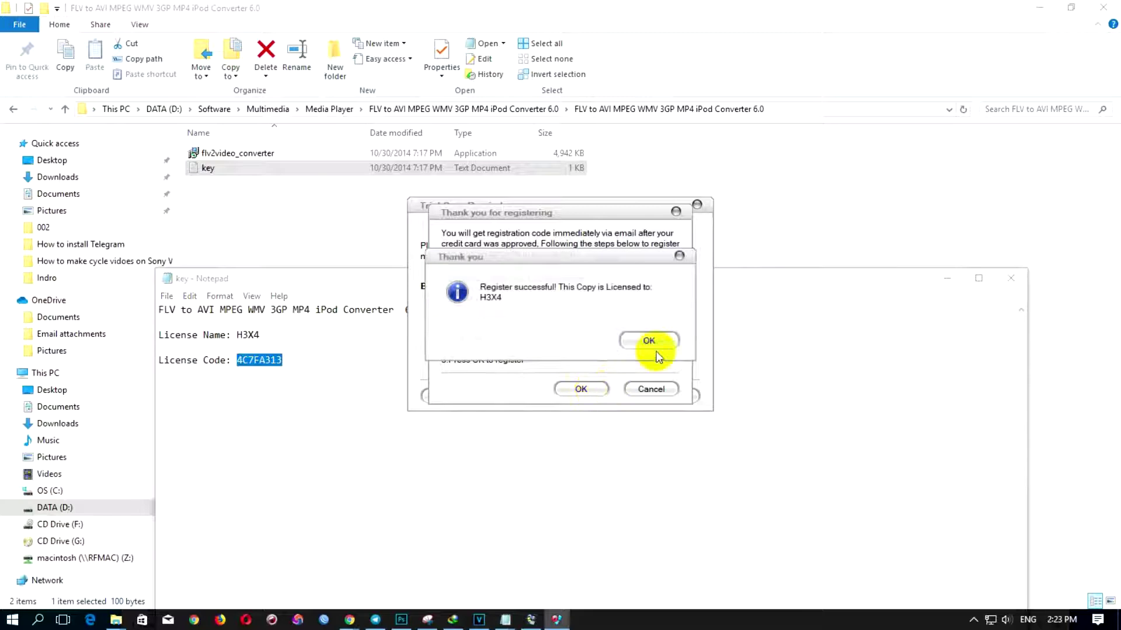
click(627, 344)
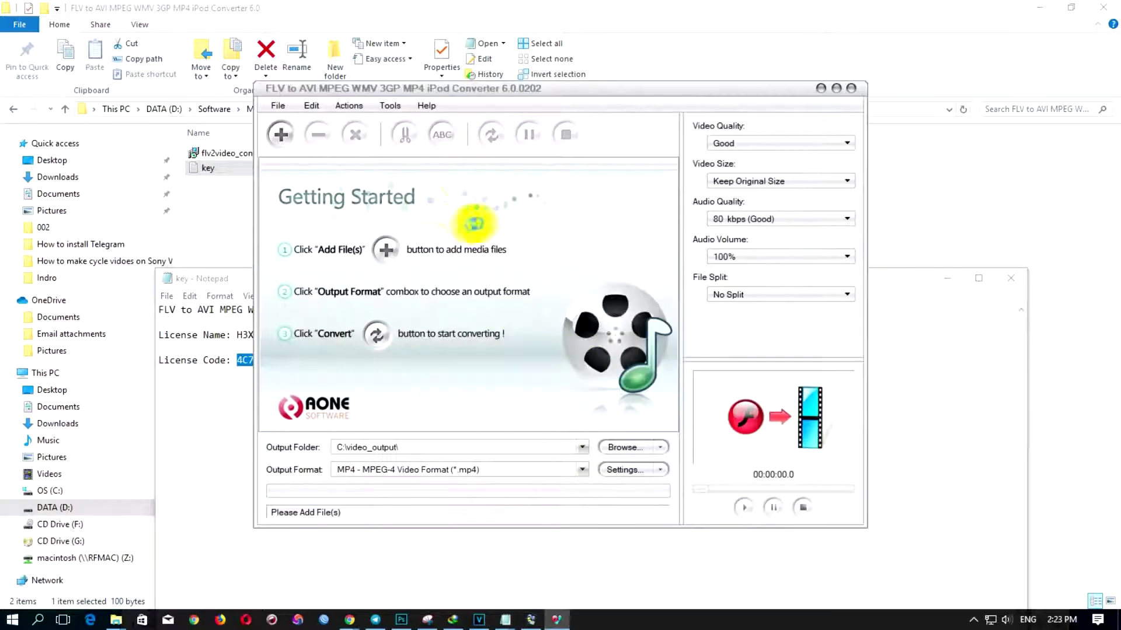
Close the key file in Notepad and move the FLV converter window toward the screen's upper-left area.
drag(543, 89, 458, 74)
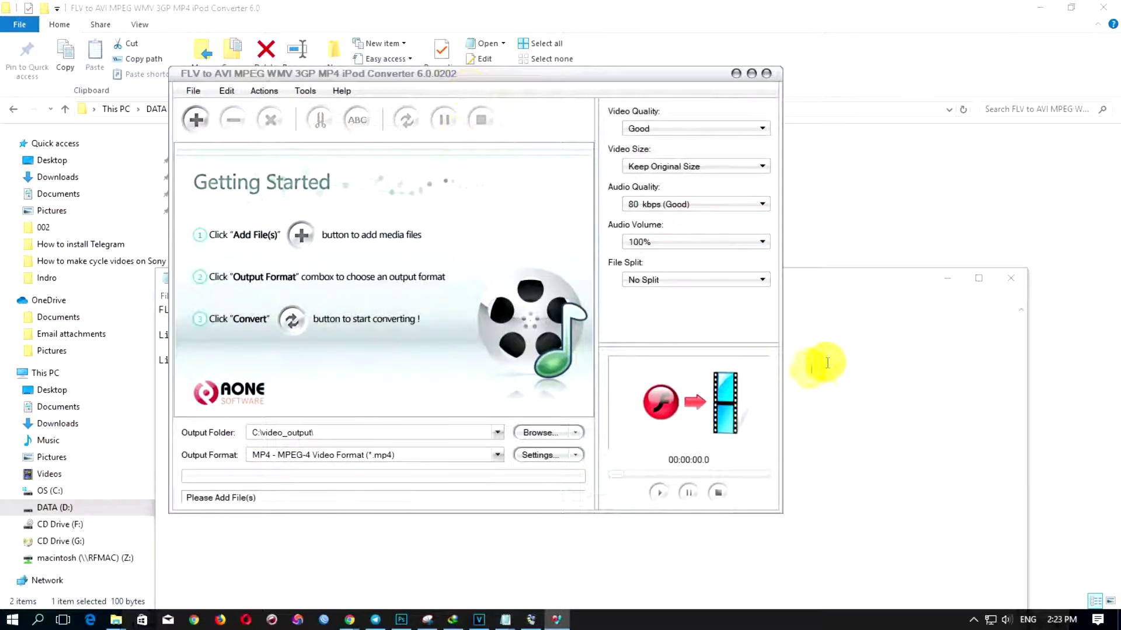
click(900, 333)
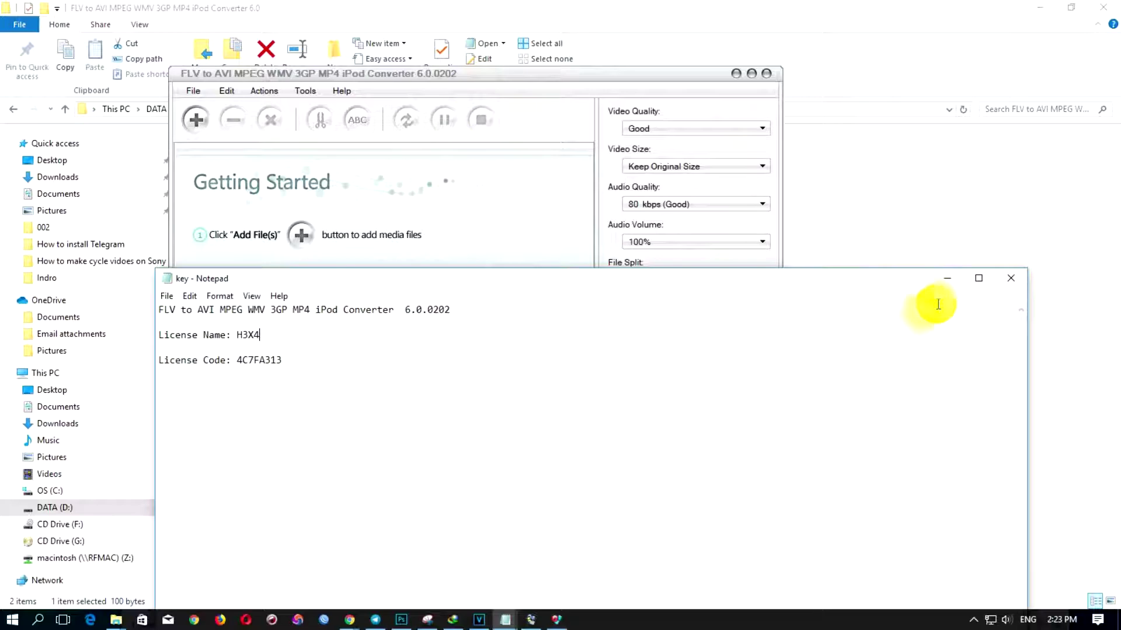
click(1009, 279)
drag(473, 82, 396, 81)
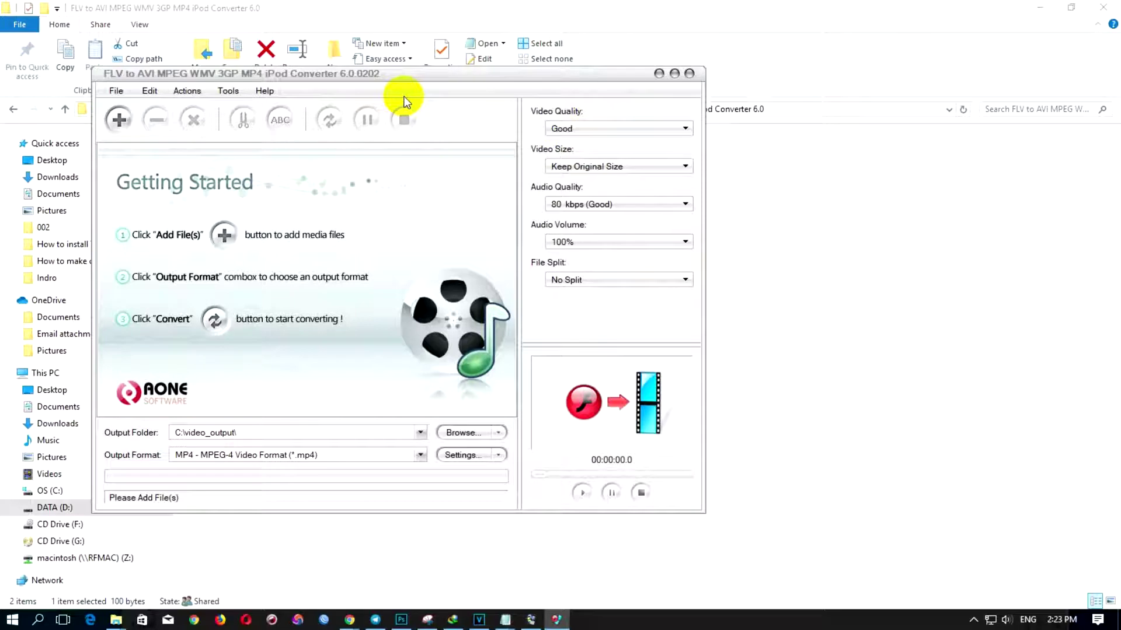
Place the Ultra Mobile 3GP Video Converter window below the FLV converter to compare their interfaces, and return to the FLV converter.
click(531, 620)
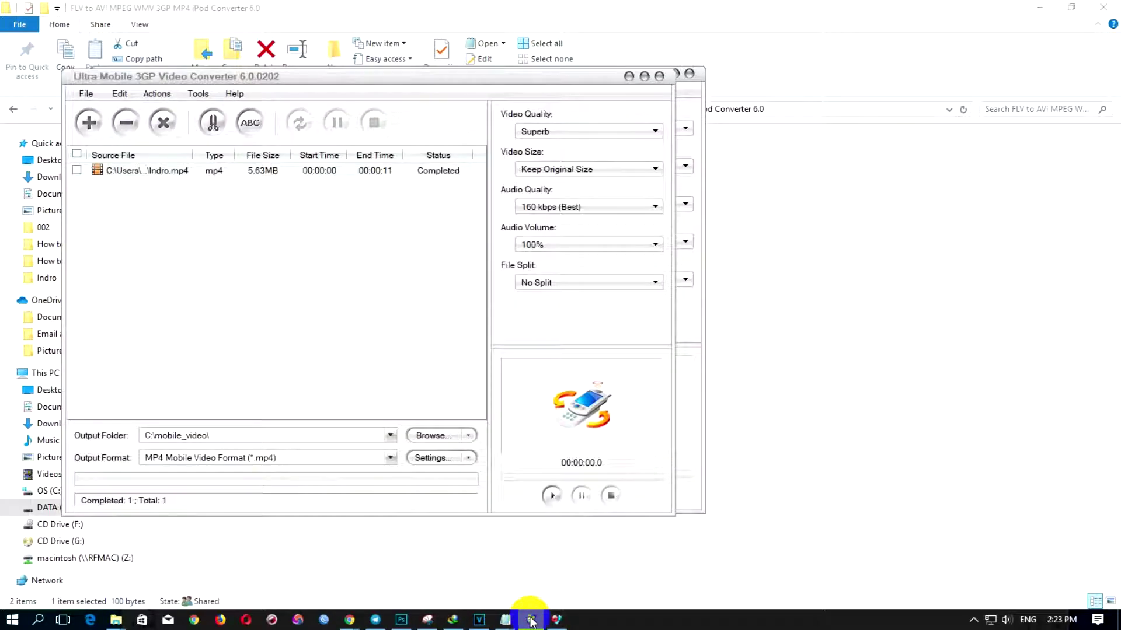
drag(282, 80, 300, 296)
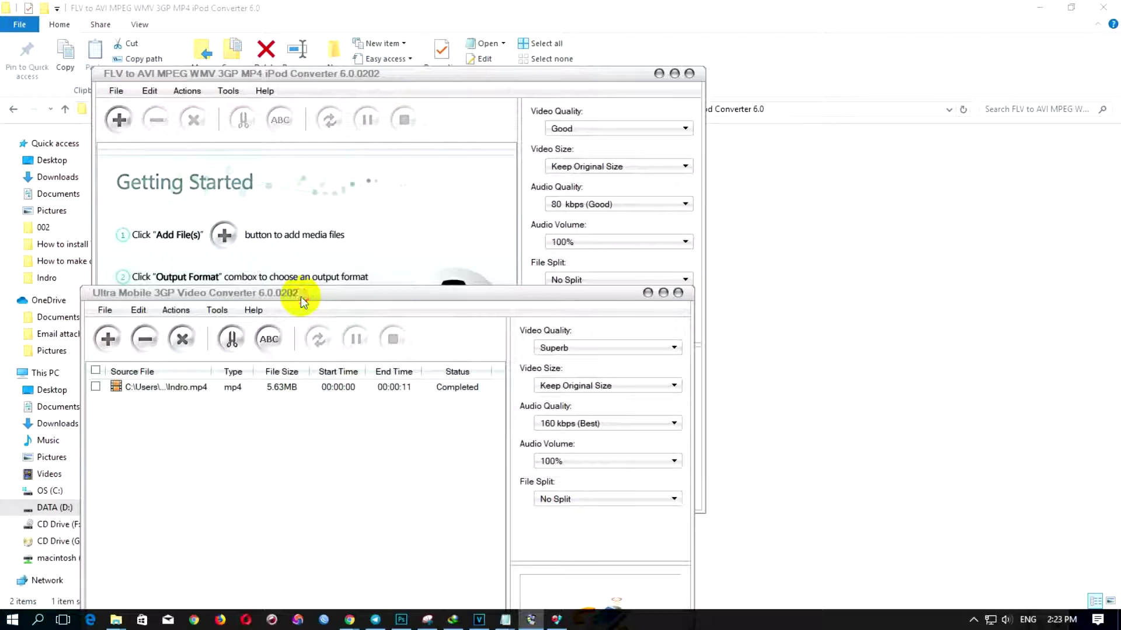
click(449, 82)
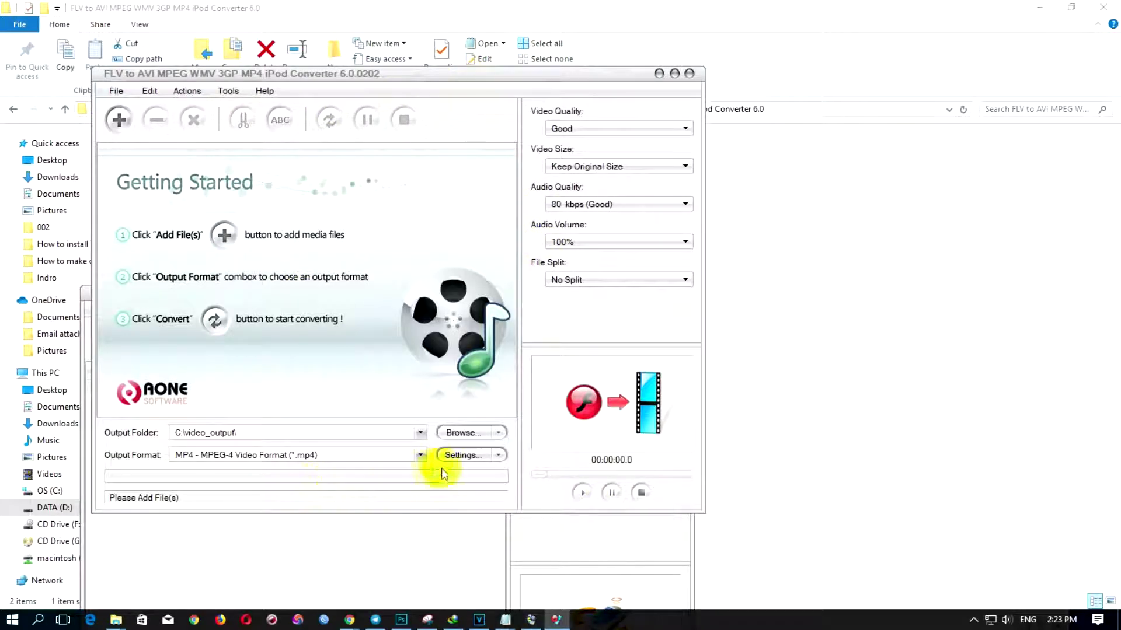
Set the FLV converter's output format to the General Video option MP4 - MPEG-4 Video Format (*.mp4).
click(420, 455)
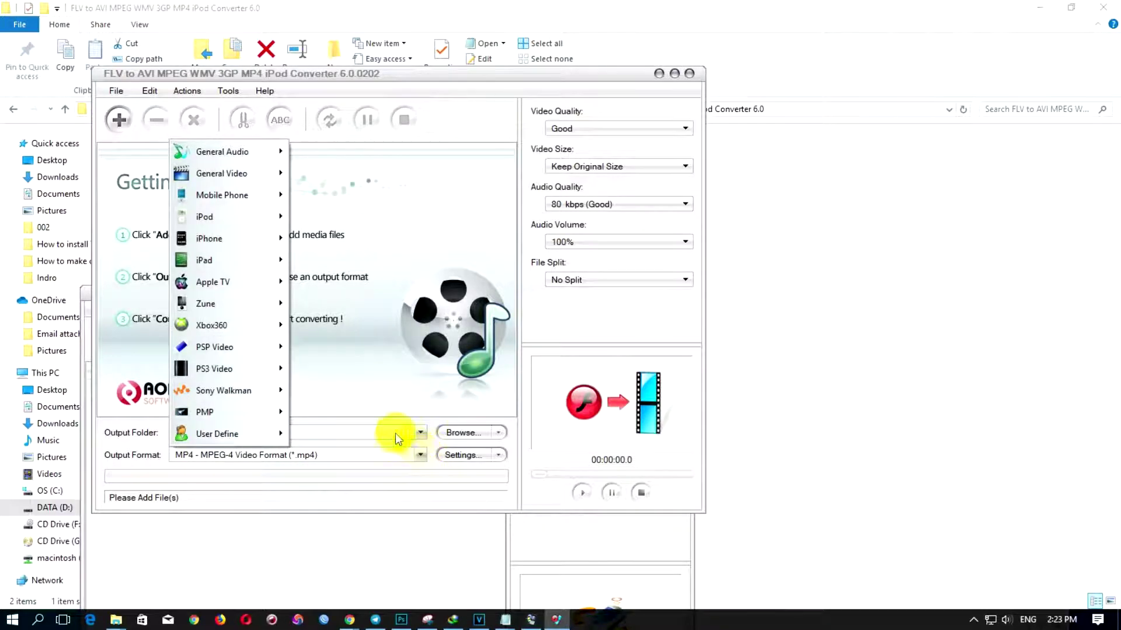
mouse_move(275, 185)
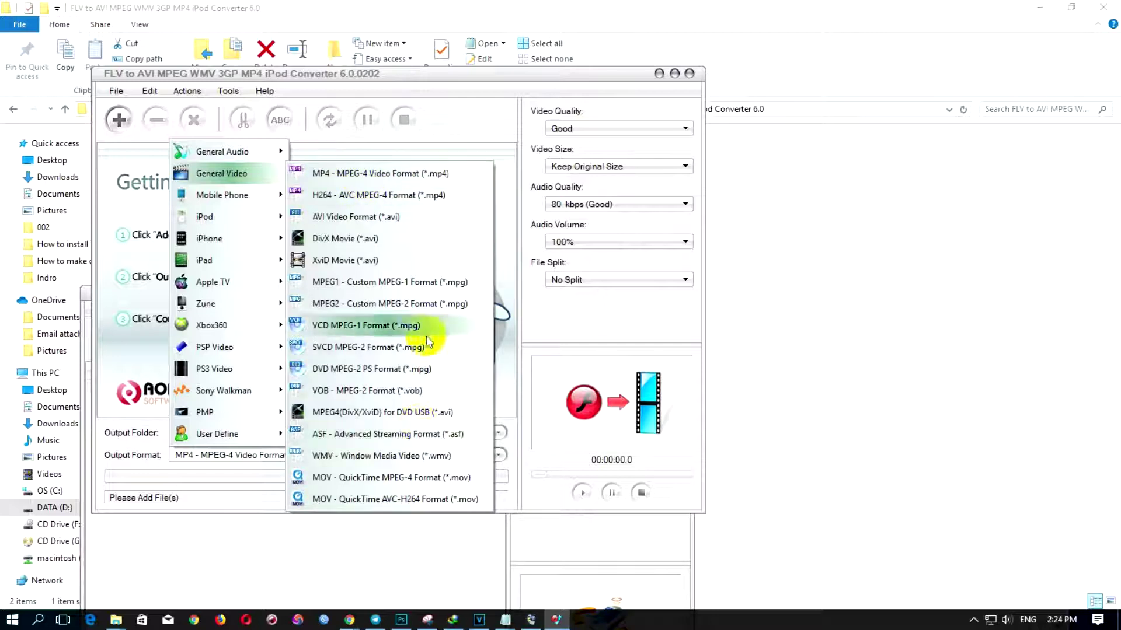
click(406, 176)
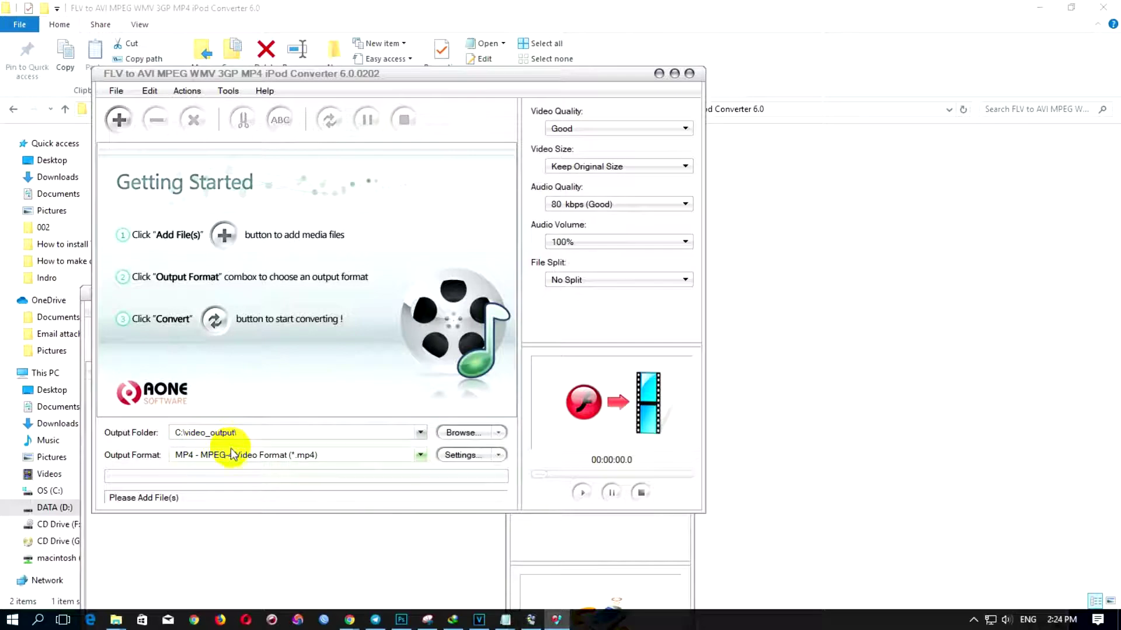
Bring up the For test only folder and place it partly over the FLV converter so both stay accessible.
drag(545, 78, 531, 75)
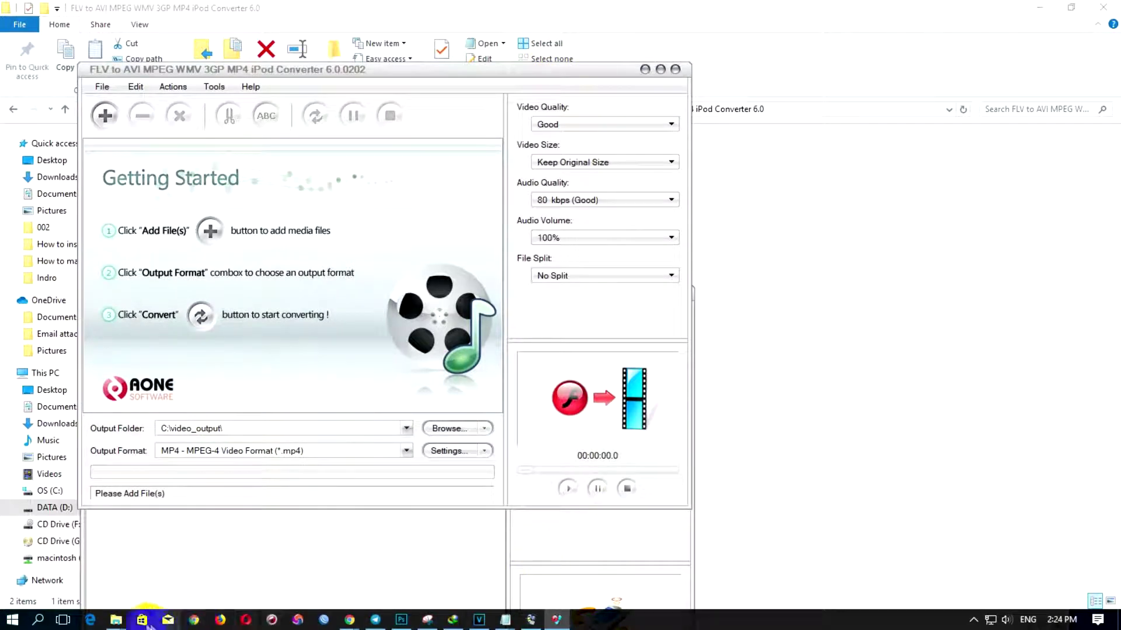
mouse_move(116, 619)
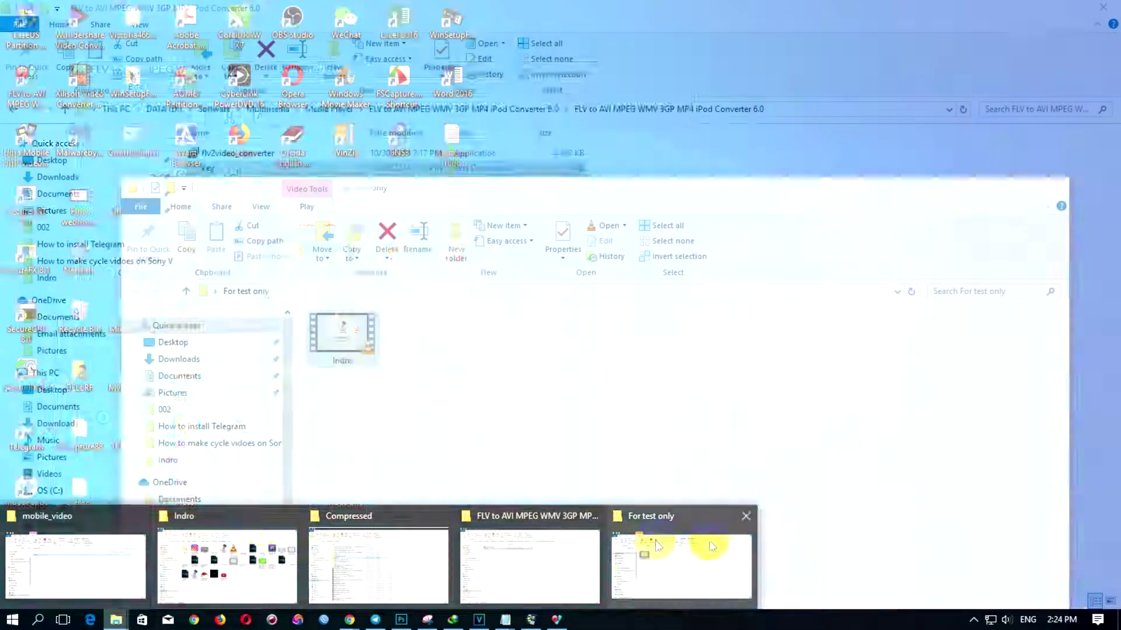
click(712, 545)
drag(500, 188, 677, 221)
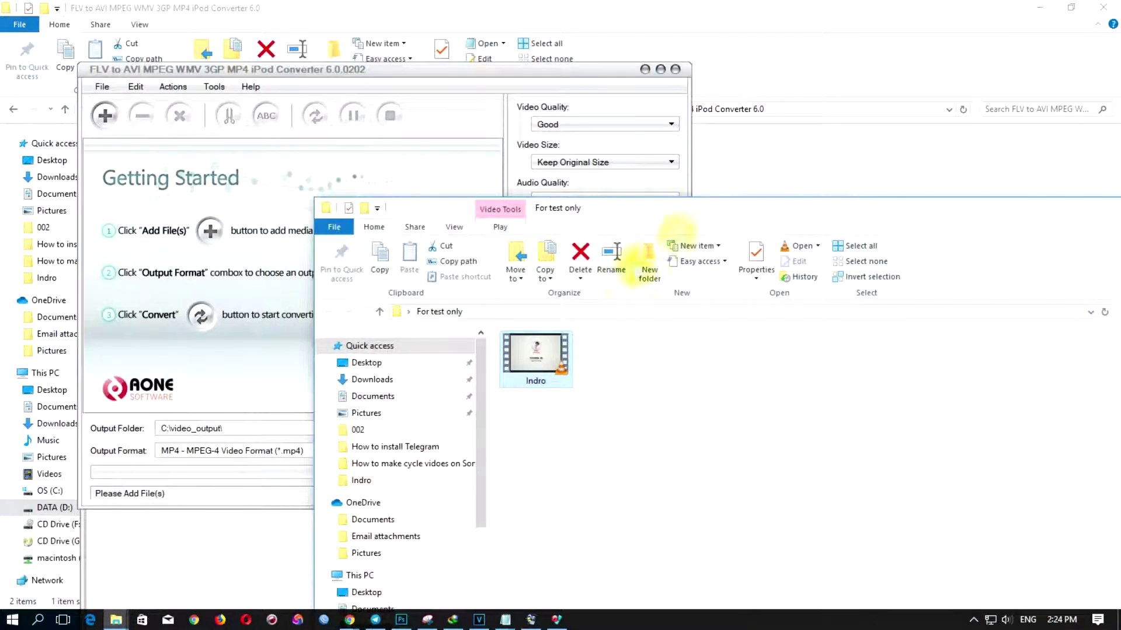
Set the converter's video quality to Superb and its video size to Keep Original Size.
click(587, 125)
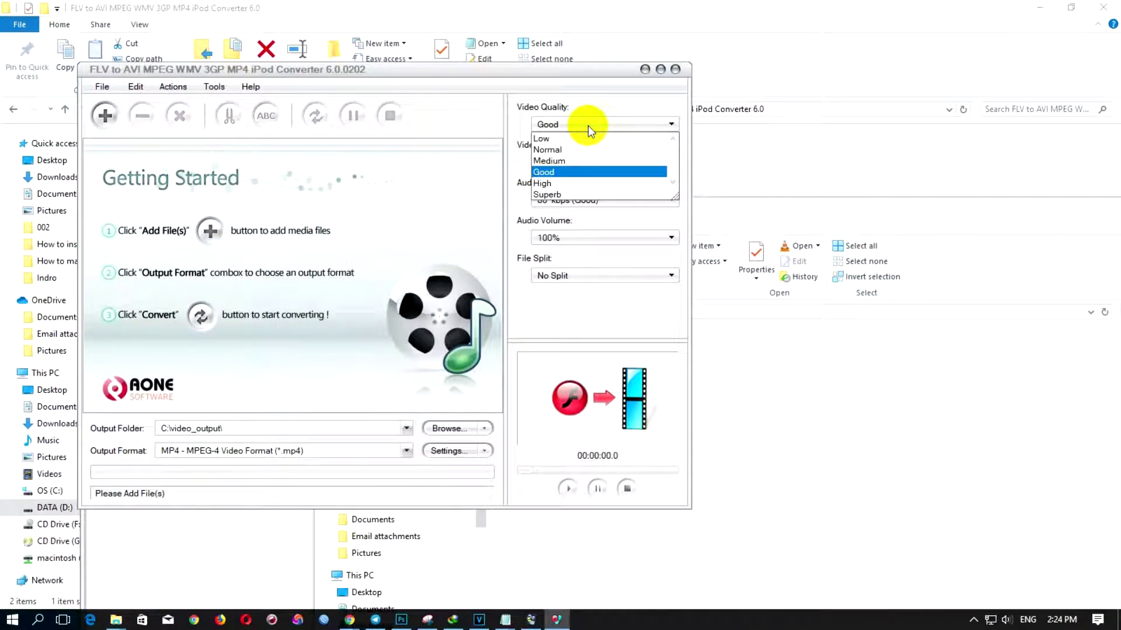
click(563, 196)
click(573, 166)
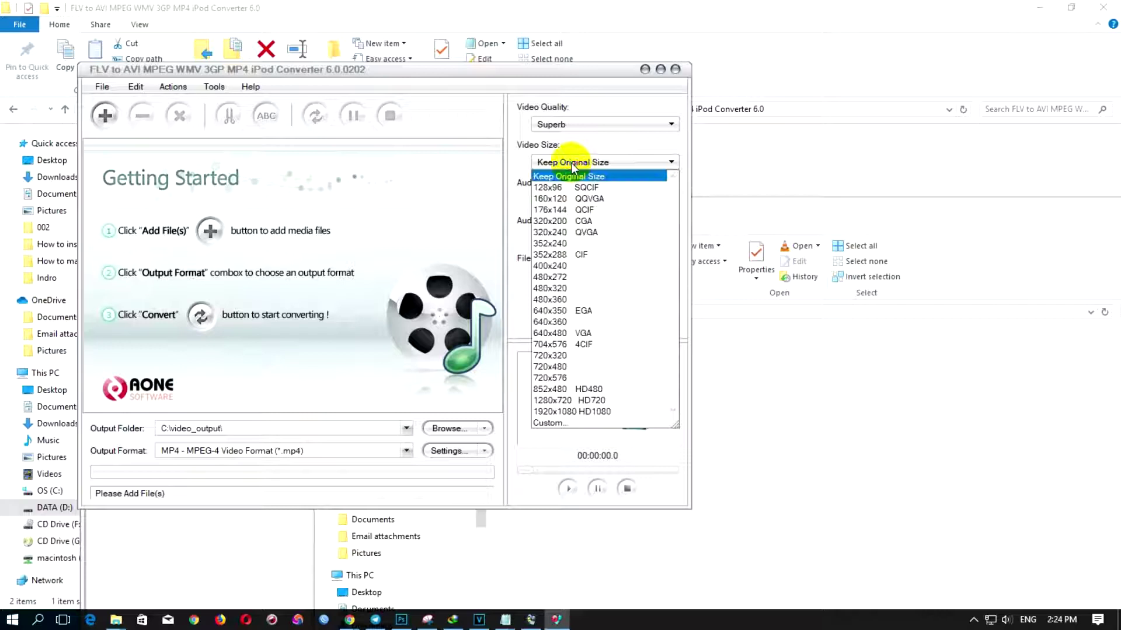
click(571, 177)
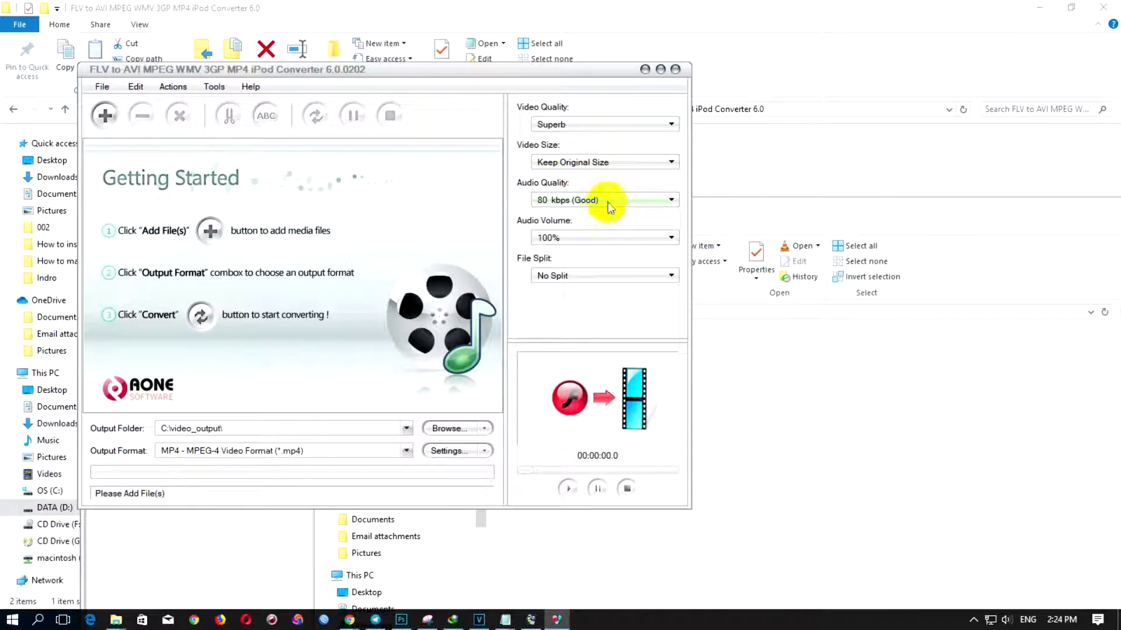
Set the audio quality to 160 kbps (Best) and the file split option to No Split.
click(574, 202)
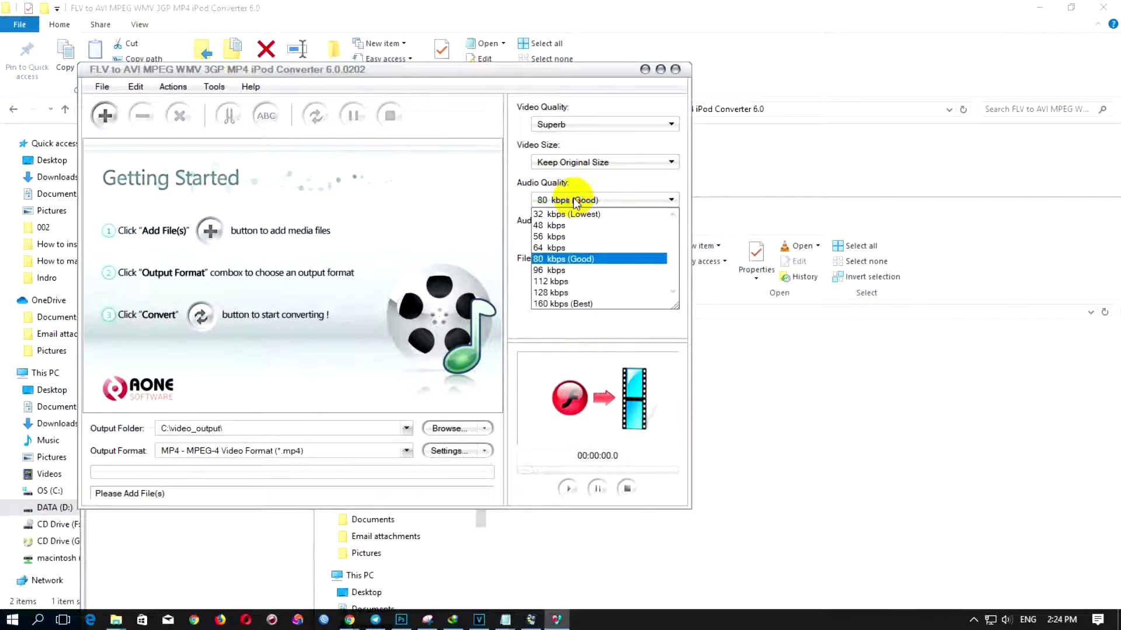
click(574, 304)
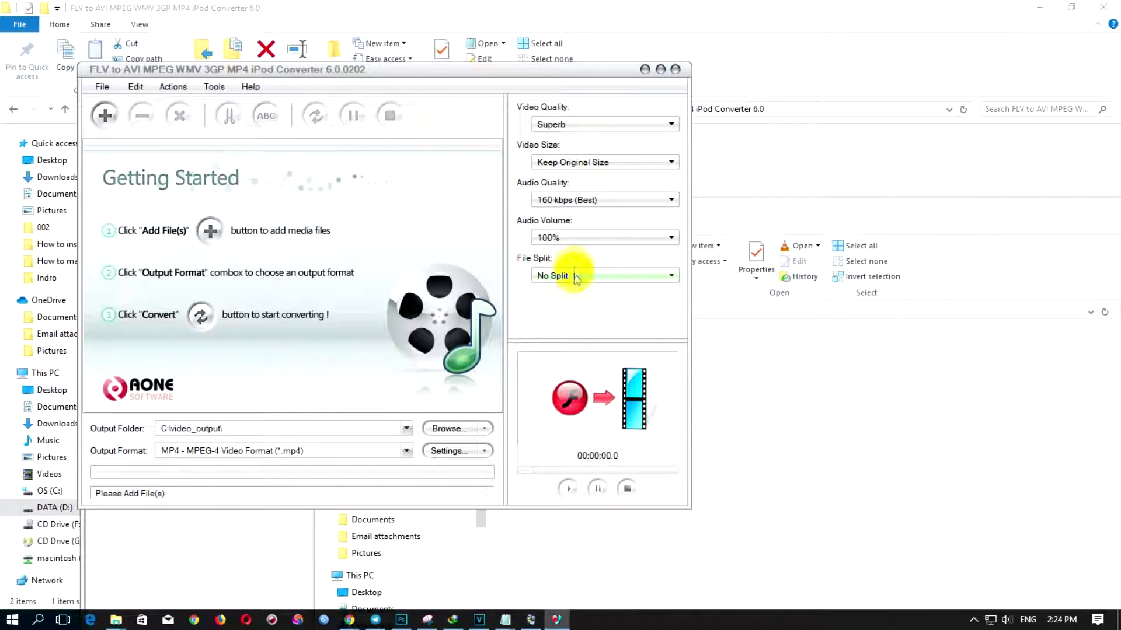
click(569, 277)
click(562, 286)
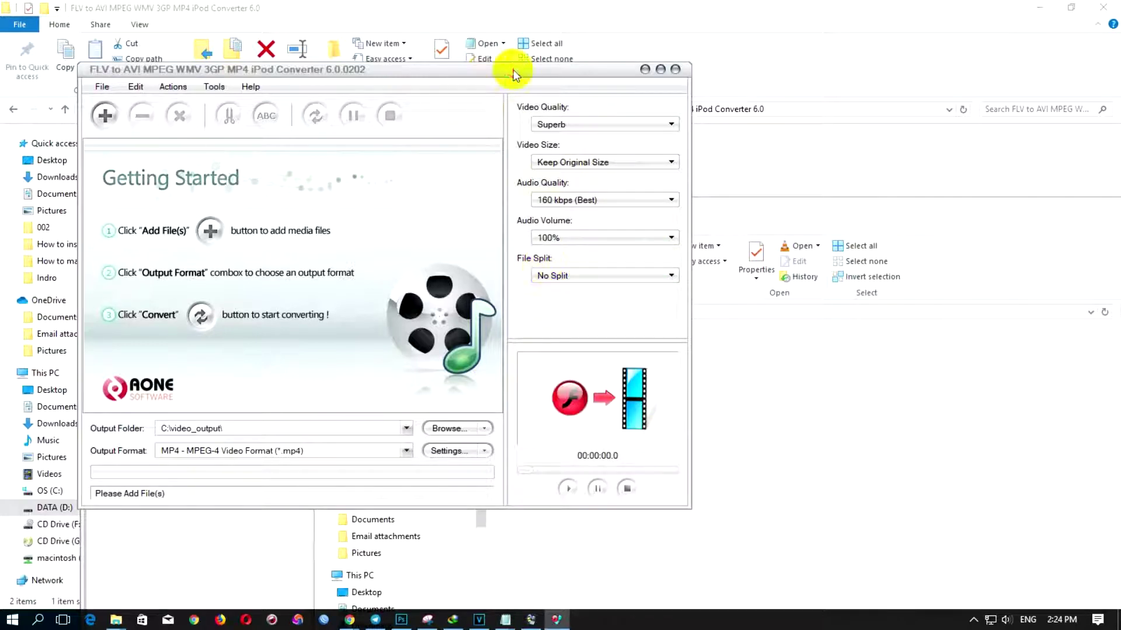
Add the Indro video from the For test only folder to the FLV converter and start converting it.
drag(513, 69, 506, 57)
mouse_move(119, 622)
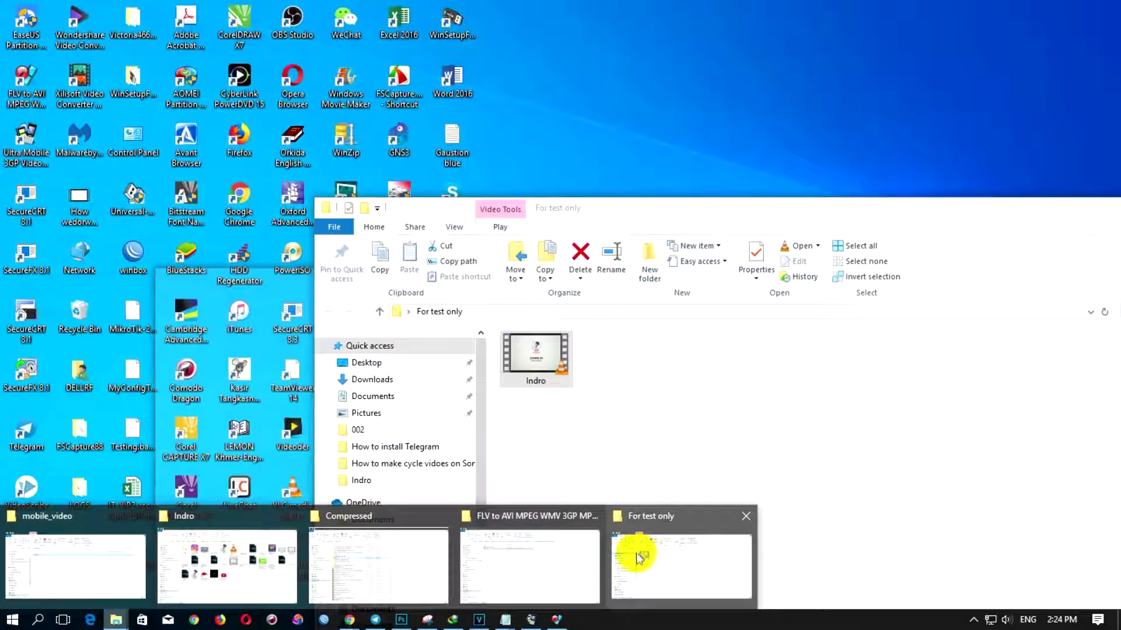
click(642, 557)
drag(536, 353, 205, 216)
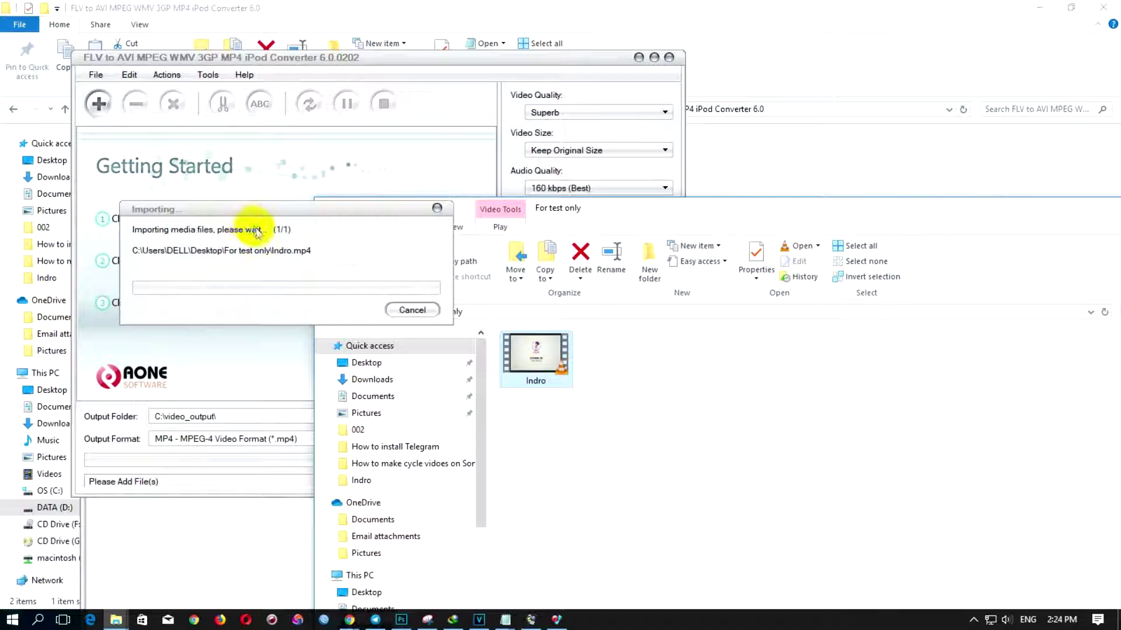
click(415, 67)
click(310, 104)
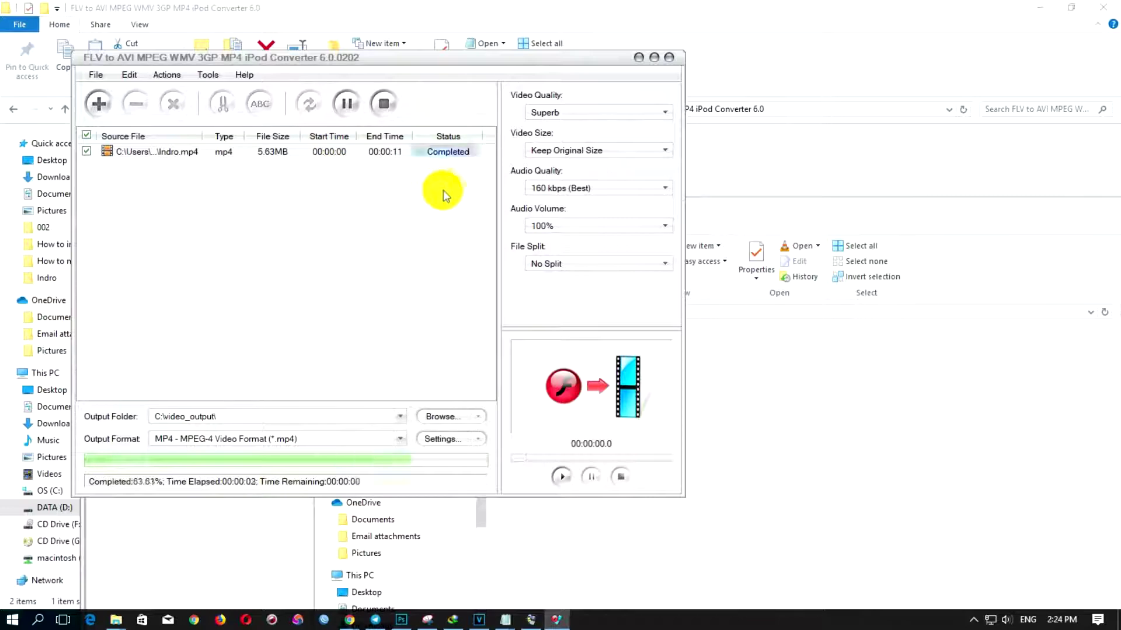
Look for the converted video on drive C:, checking the mobile_video folder.
mouse_move(117, 623)
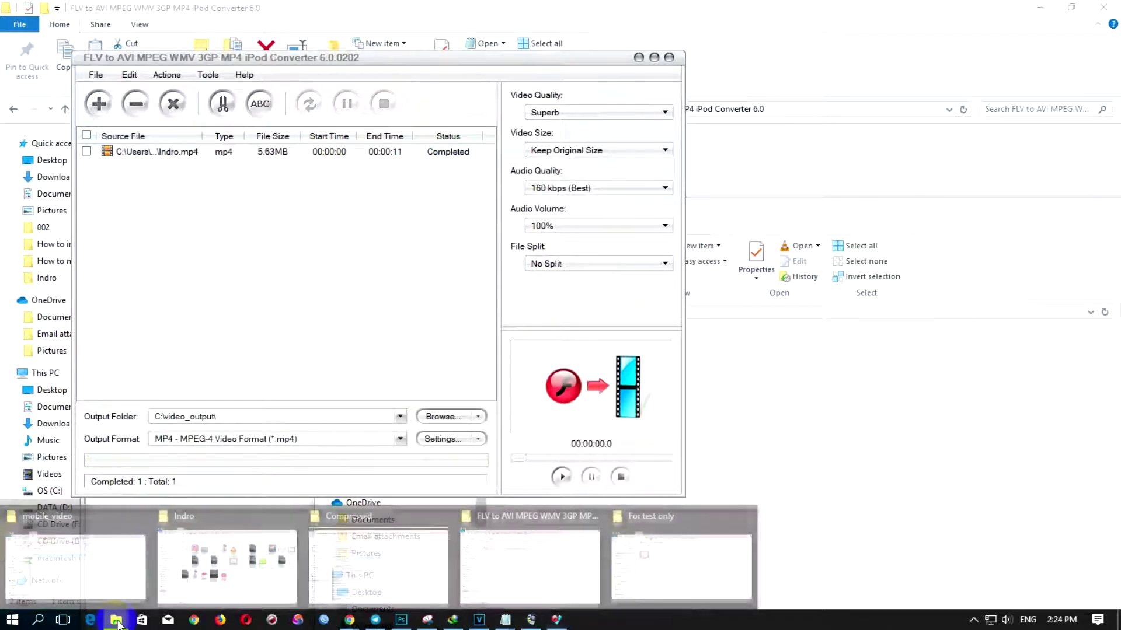
click(74, 566)
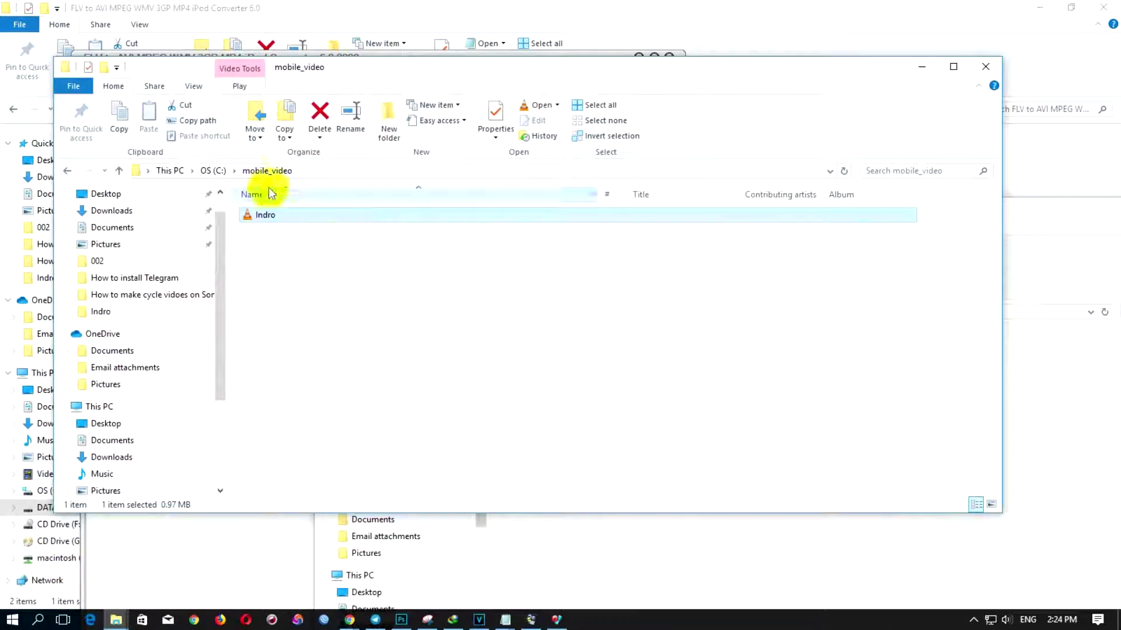
click(217, 171)
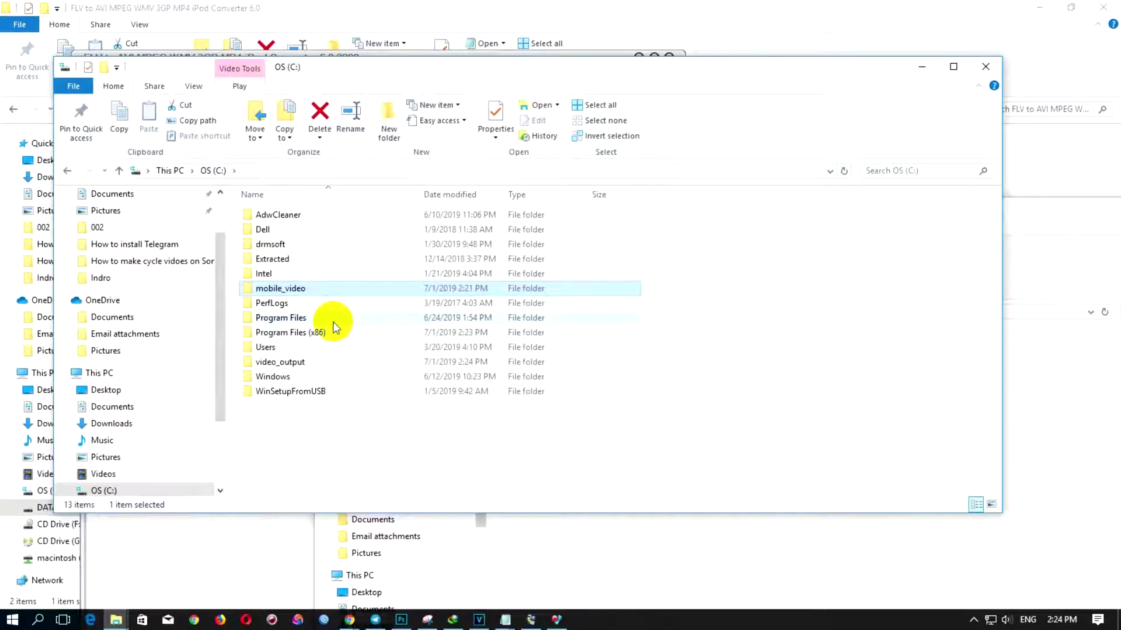
double_click(283, 289)
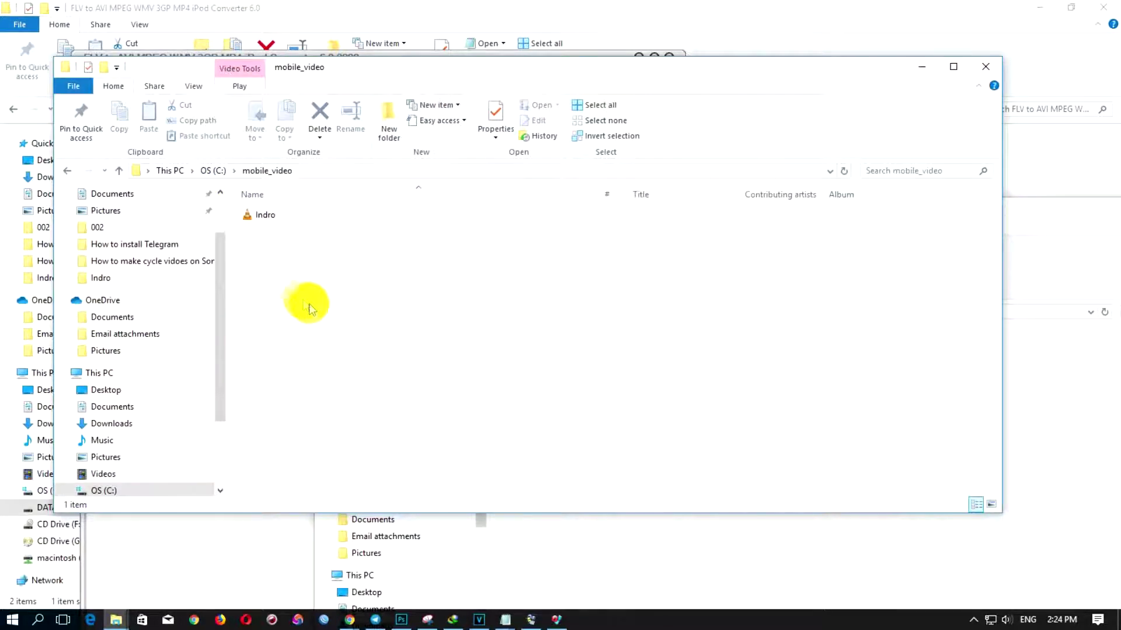
Return to the FLV converter and examine its output folder location in the folder browser, leaving without choosing another.
click(556, 619)
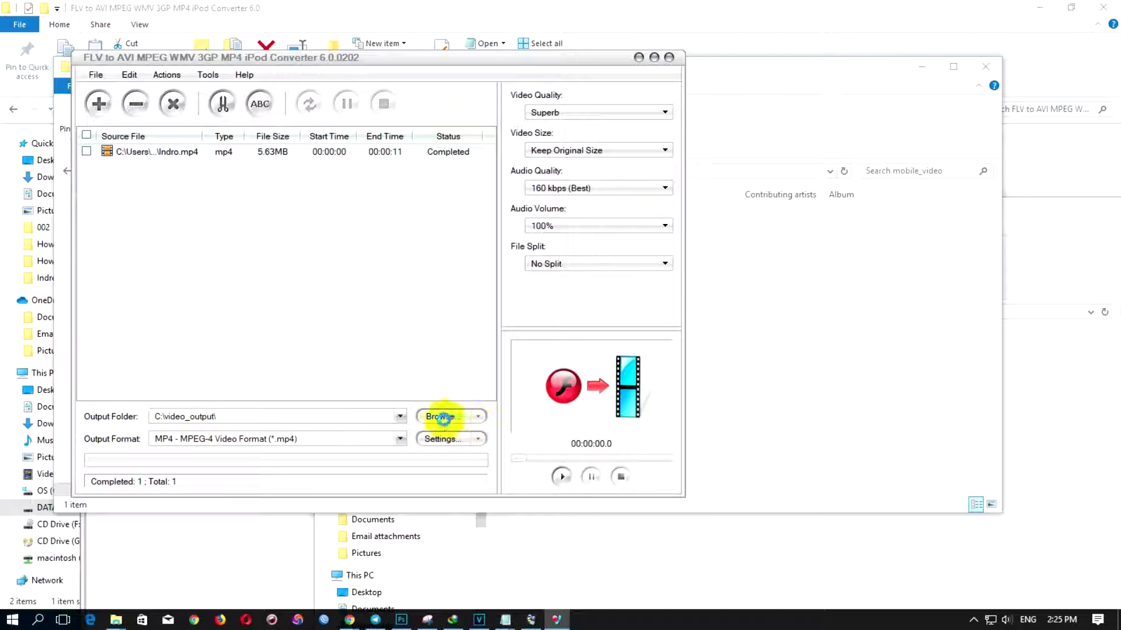
click(450, 417)
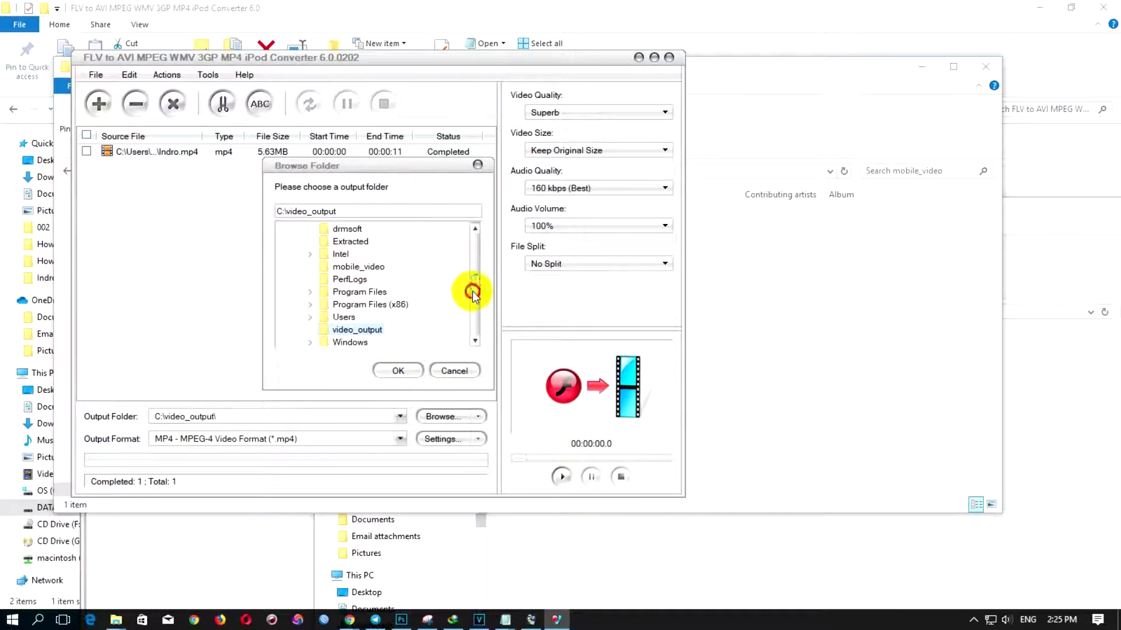
click(475, 341)
click(475, 341)
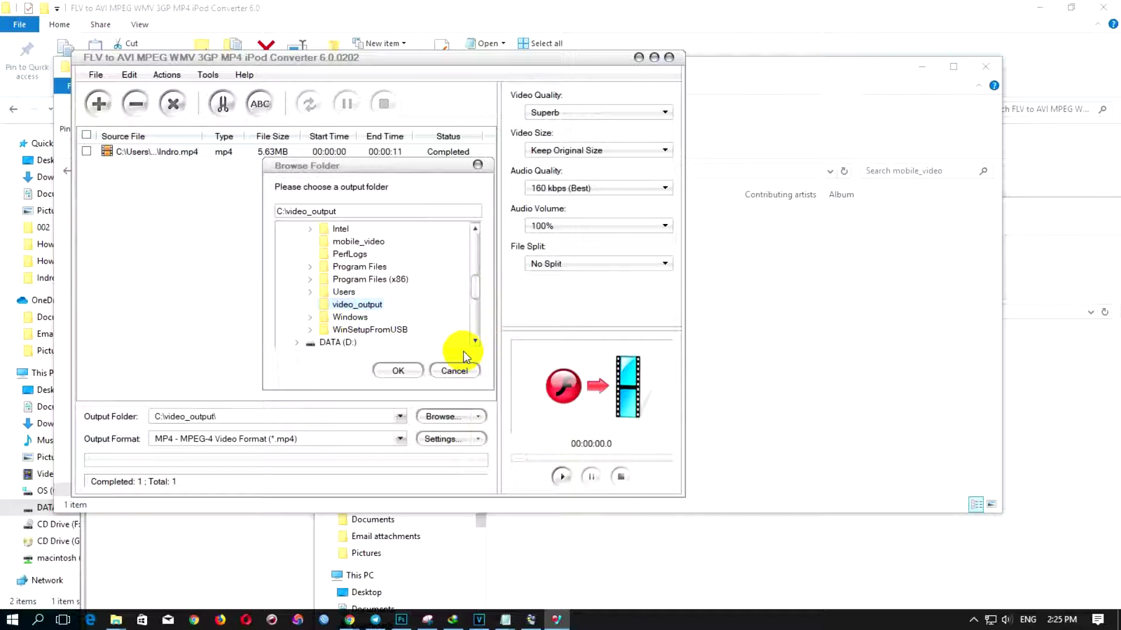
click(454, 373)
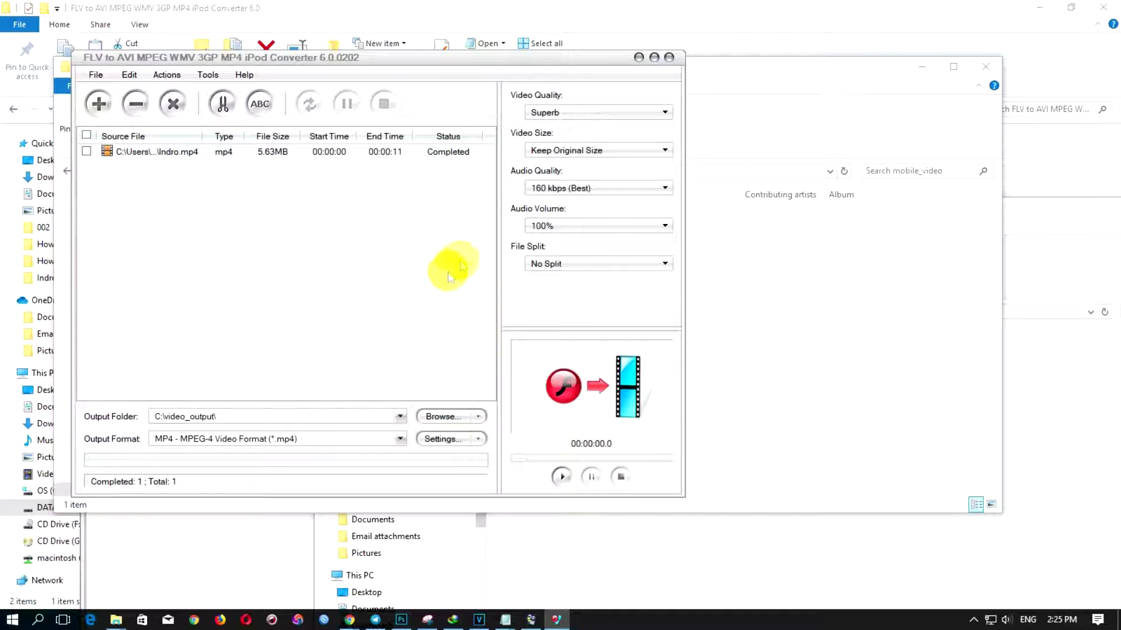
Open the video_output folder on drive C: and select the converted Indro video to check its file size.
click(116, 621)
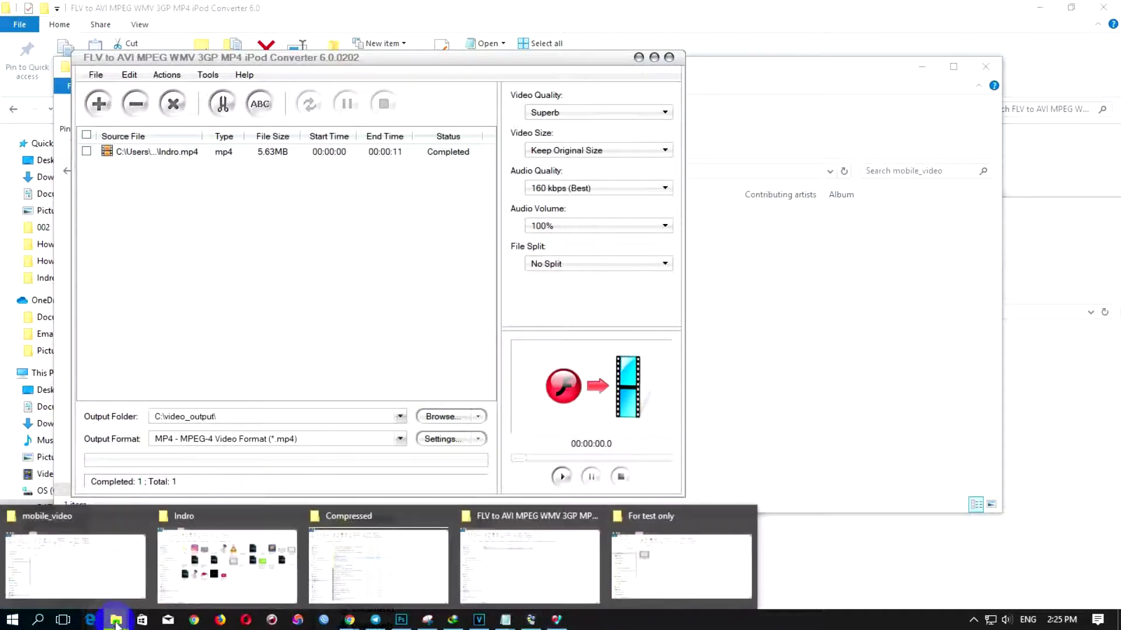
mouse_move(347, 574)
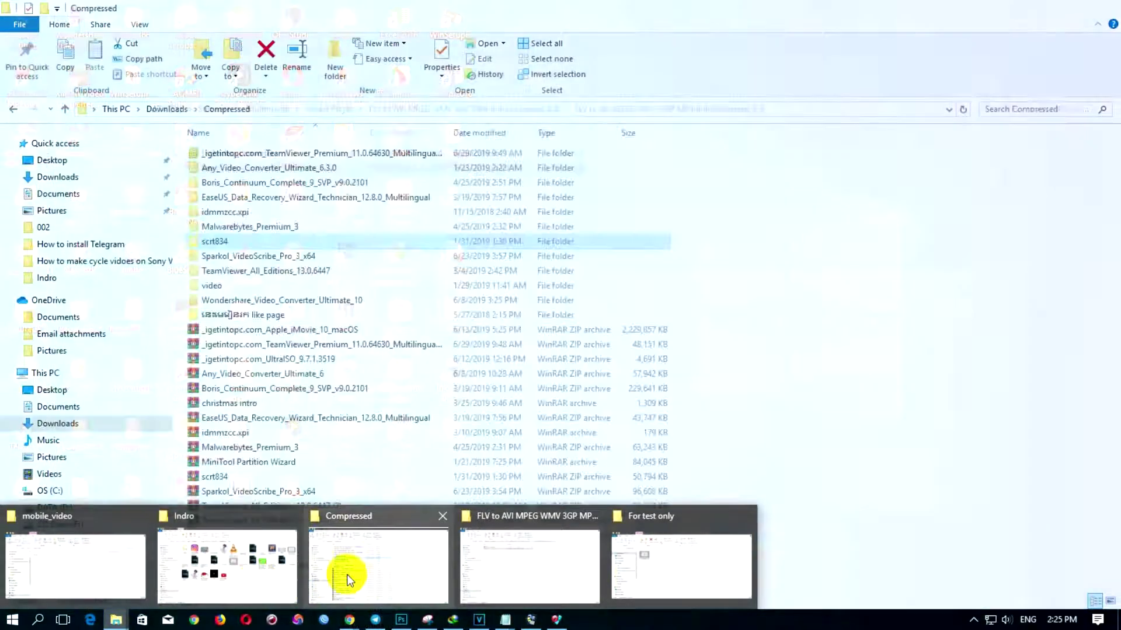
click(56, 561)
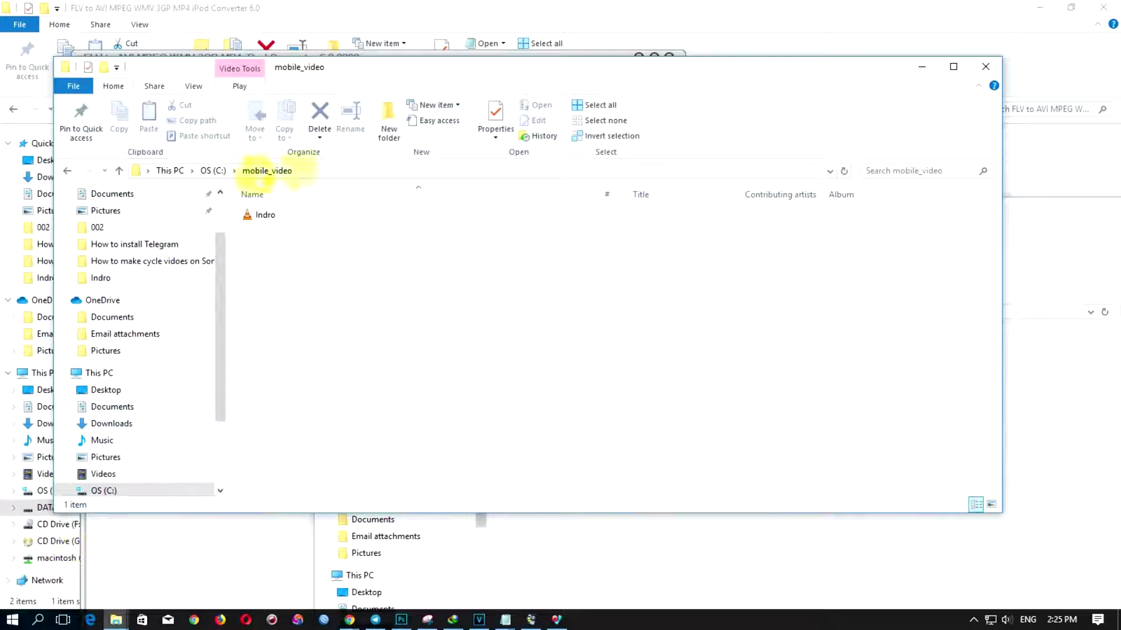
click(213, 170)
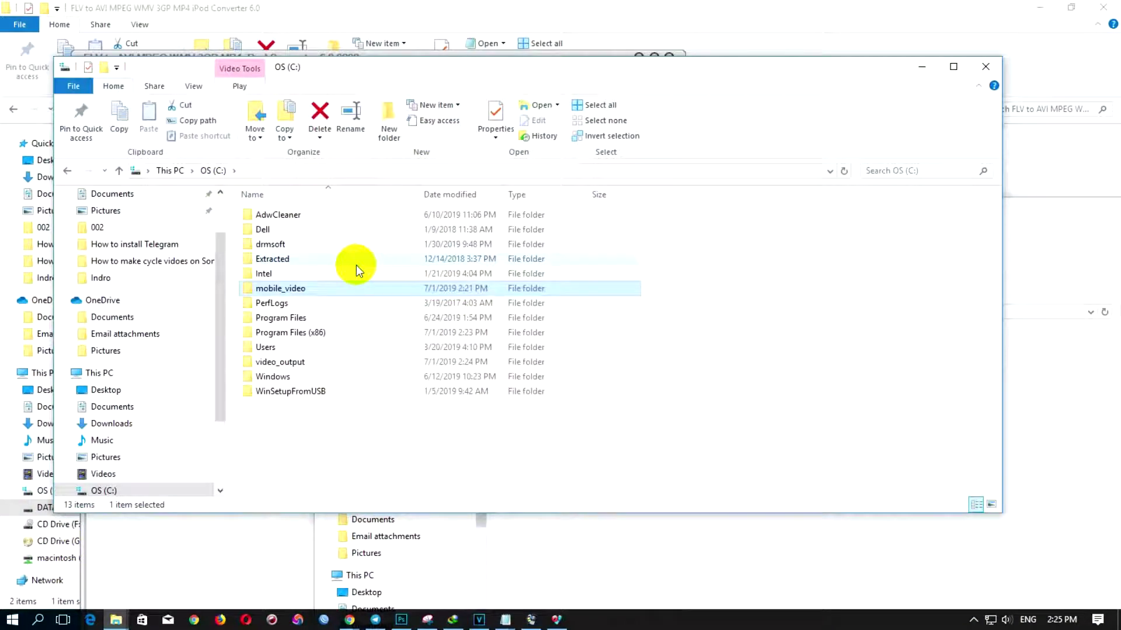
double_click(292, 362)
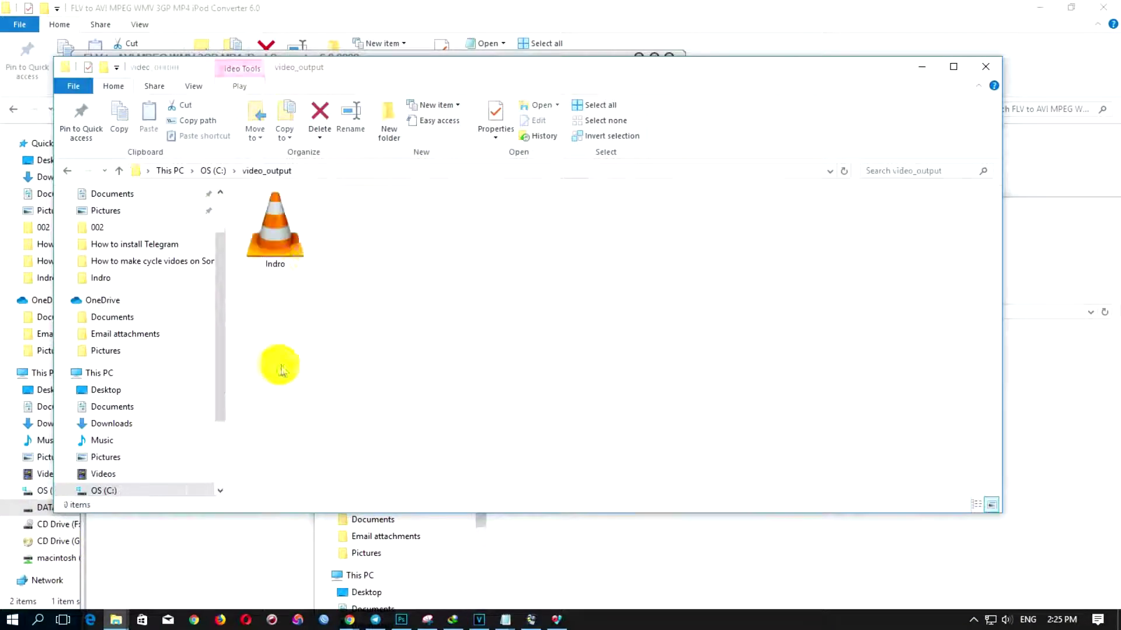
click(268, 241)
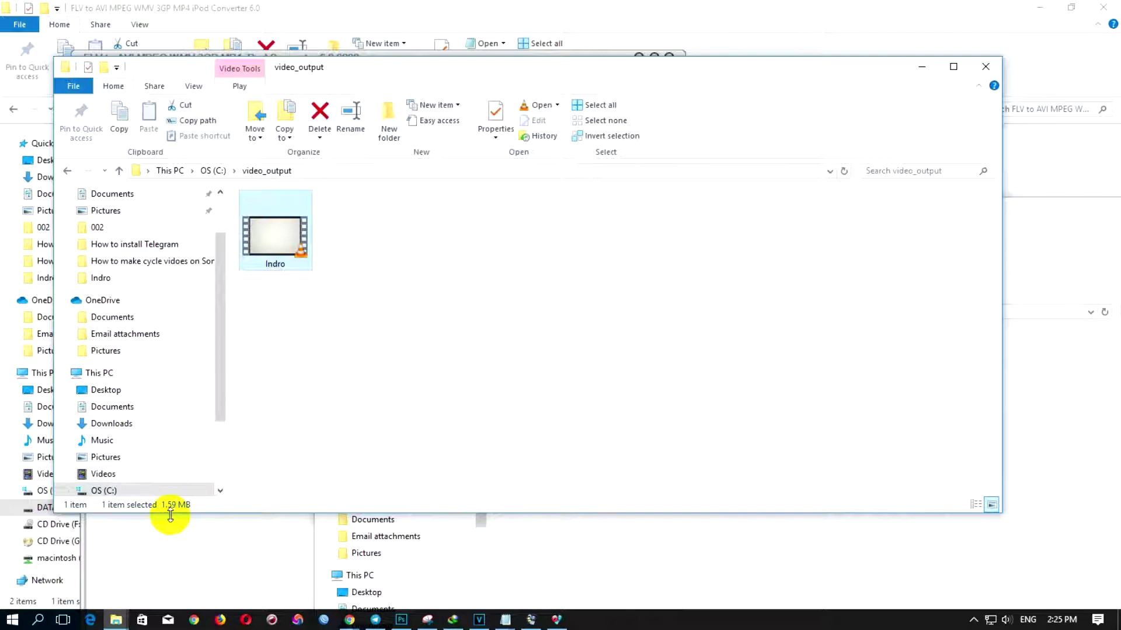
Play the converted Indro video in full screen to check its quality, and leave full screen.
double_click(272, 240)
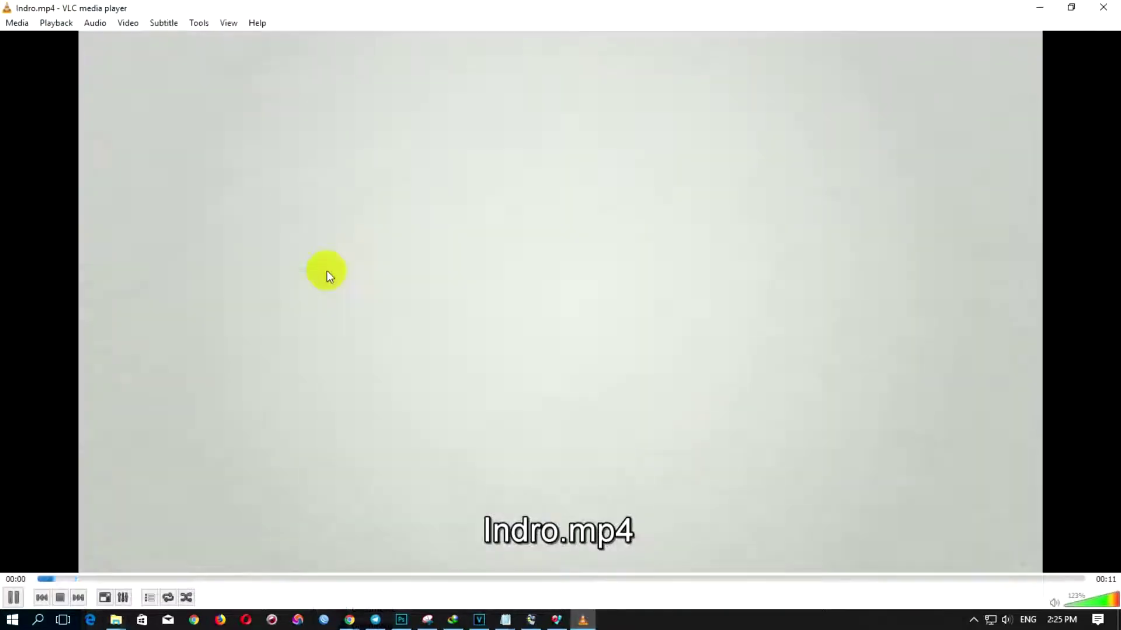
double_click(454, 486)
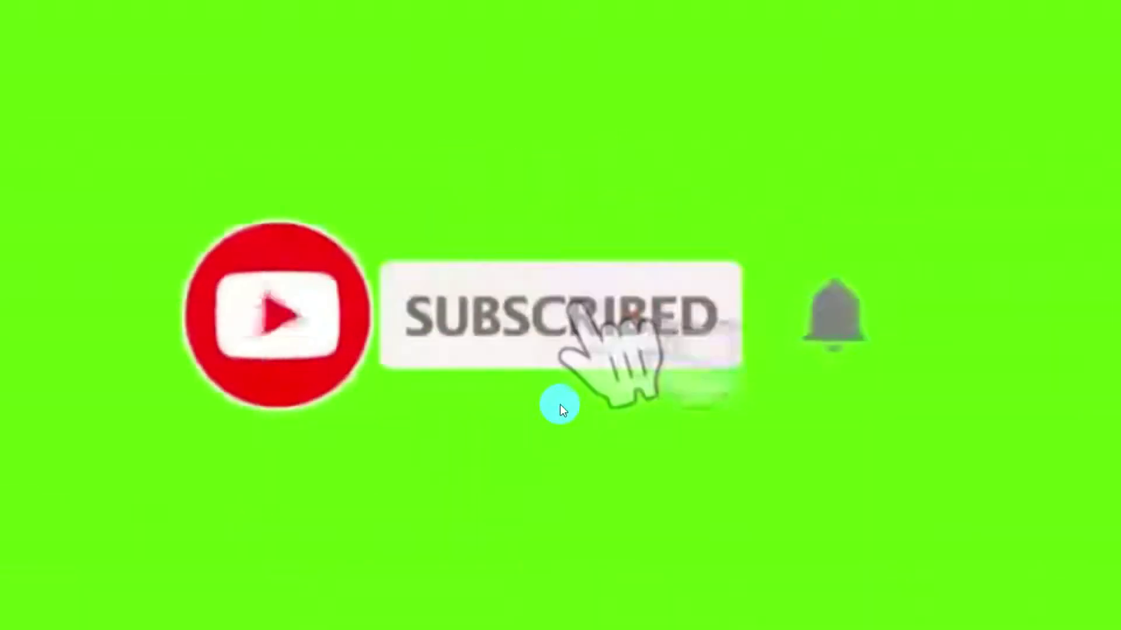
key(Escape)
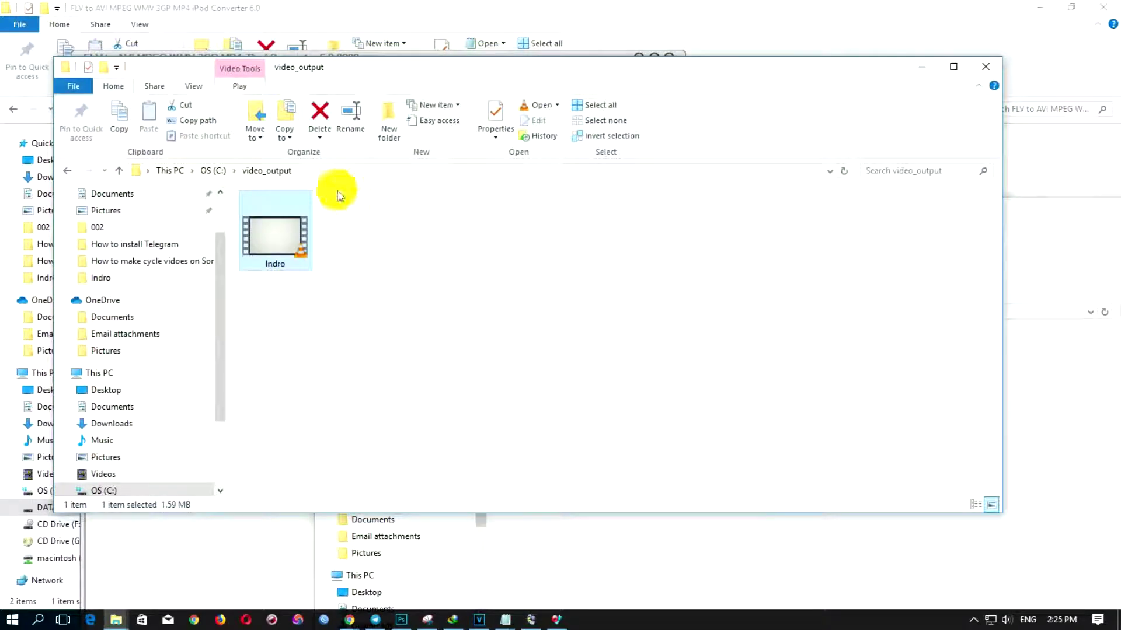
Replay the converted Indro video with the sound muted, and close VLC media player when it ends.
double_click(282, 262)
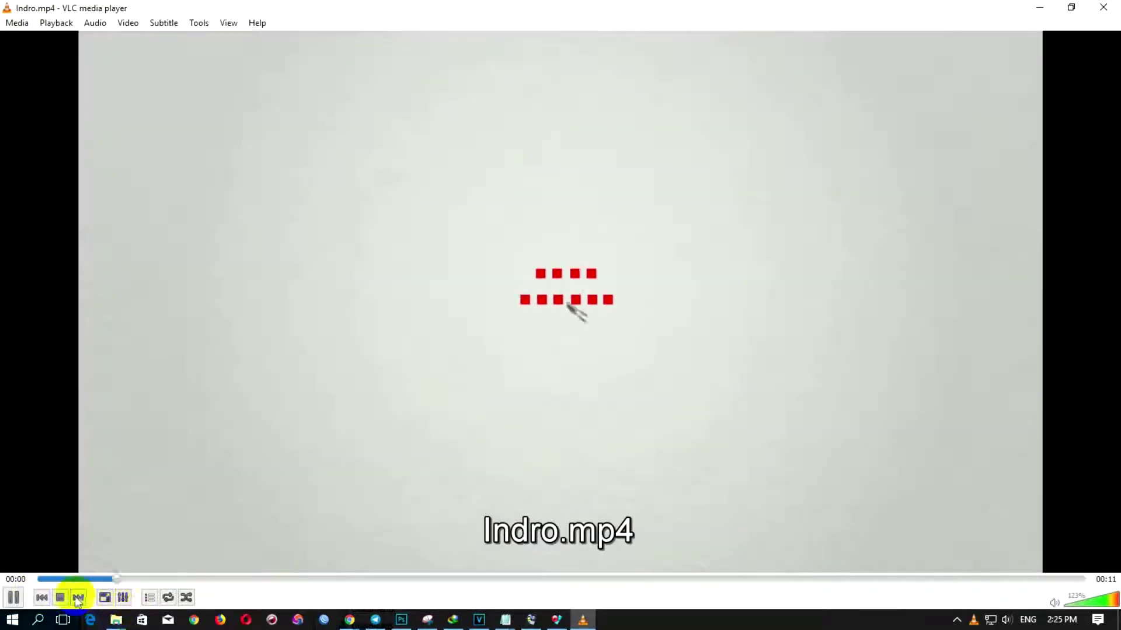
click(1054, 602)
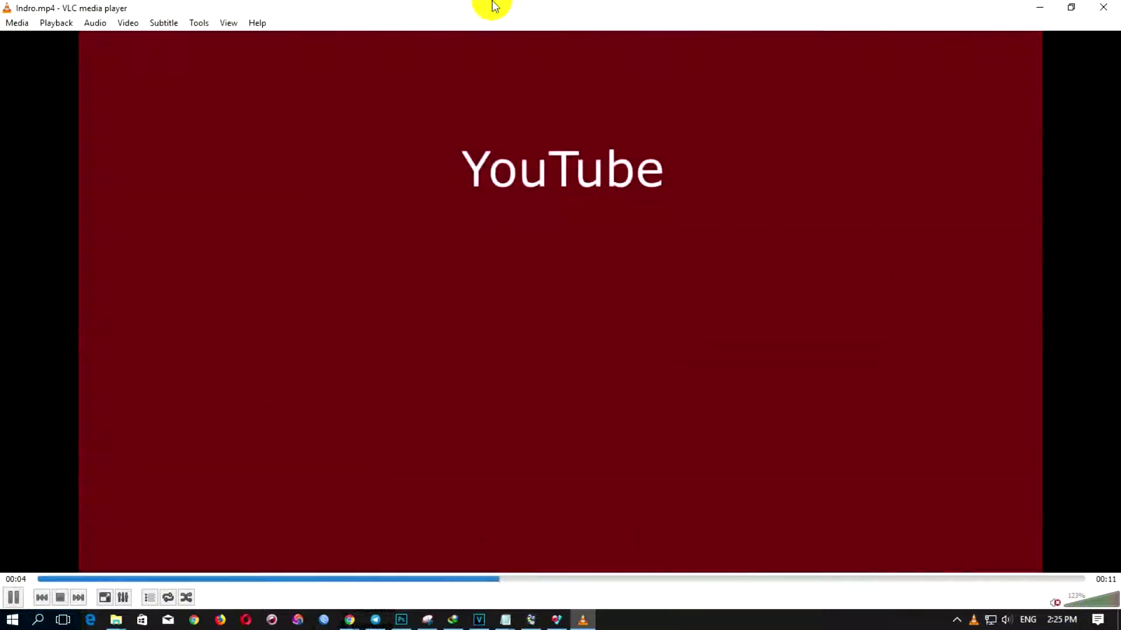
drag(499, 6, 433, 4)
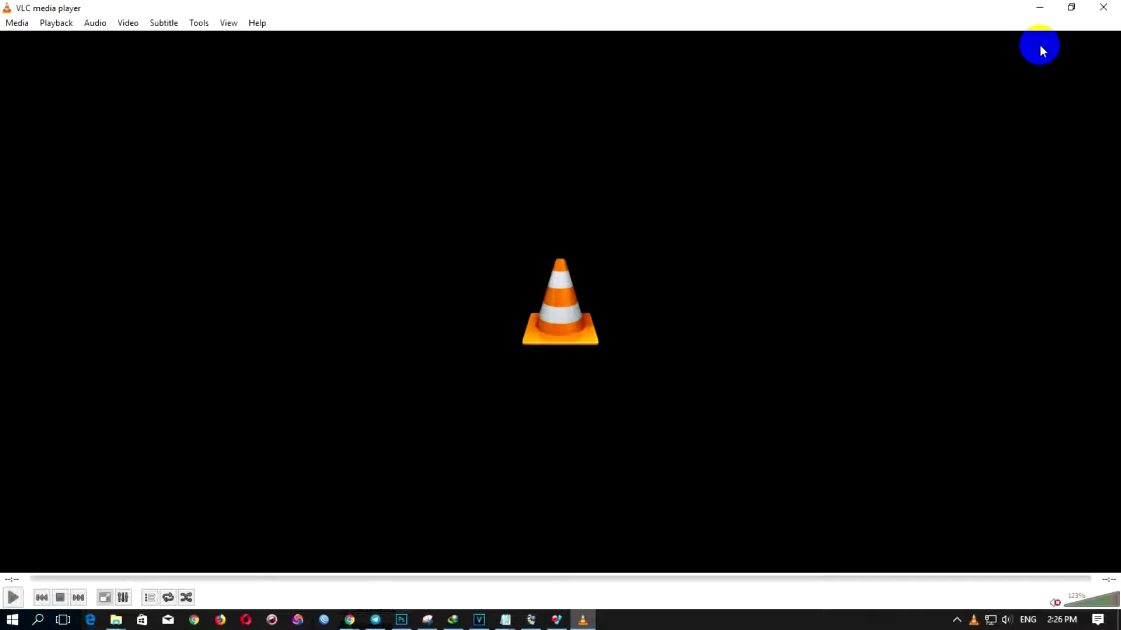
click(1101, 17)
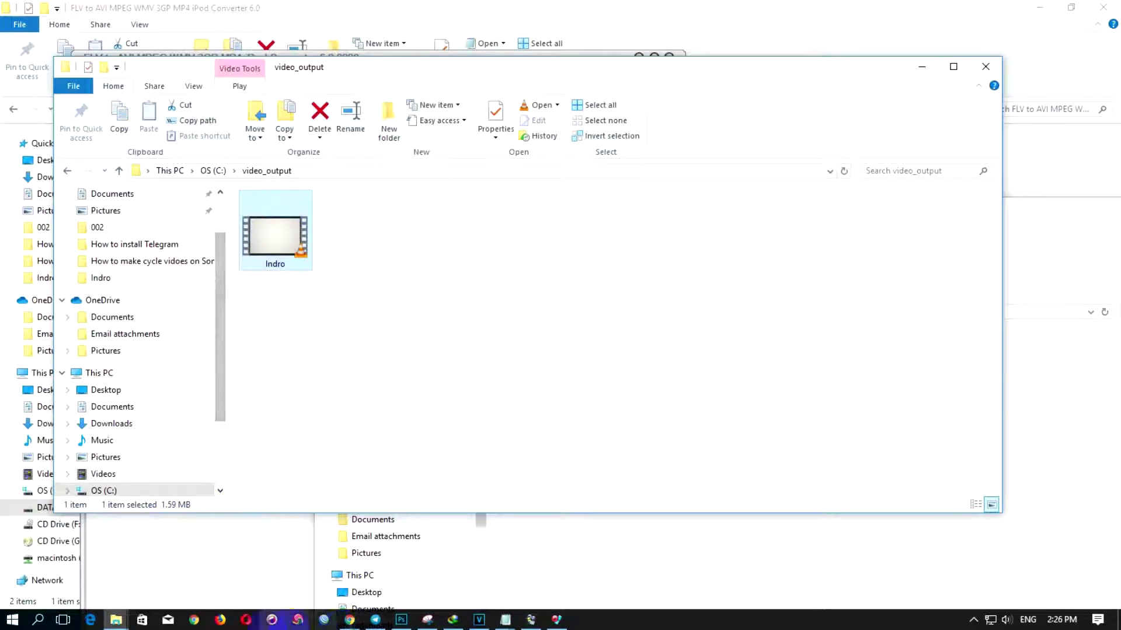
Select the original Indro video in the For test only folder and overlap that window with video_output to compare file sizes.
click(119, 623)
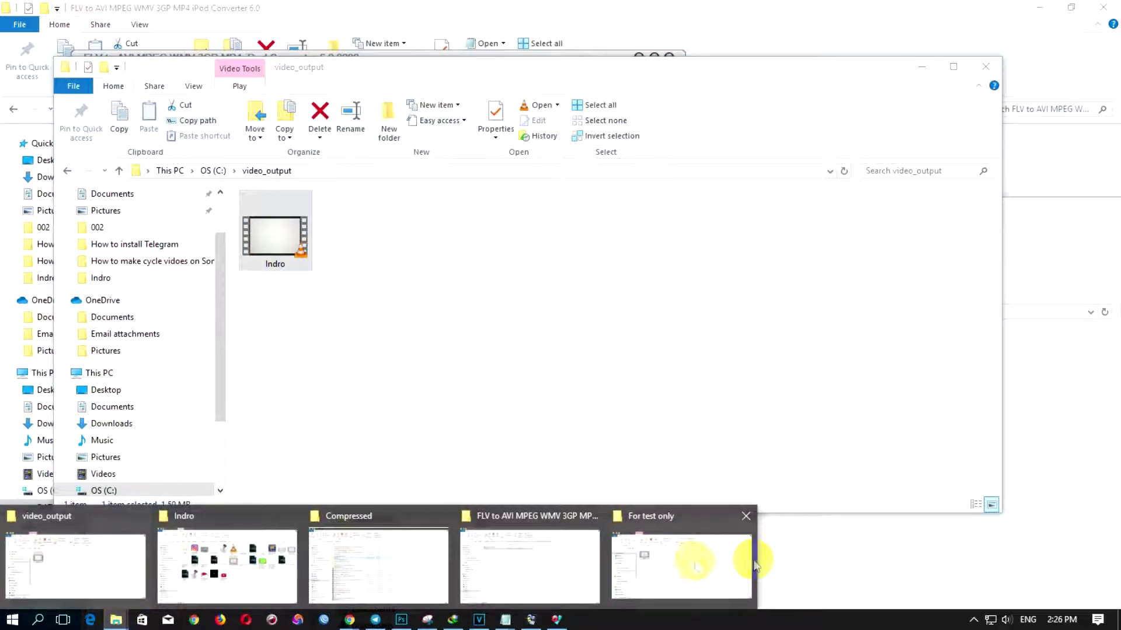
click(671, 563)
click(548, 381)
drag(584, 208, 498, 58)
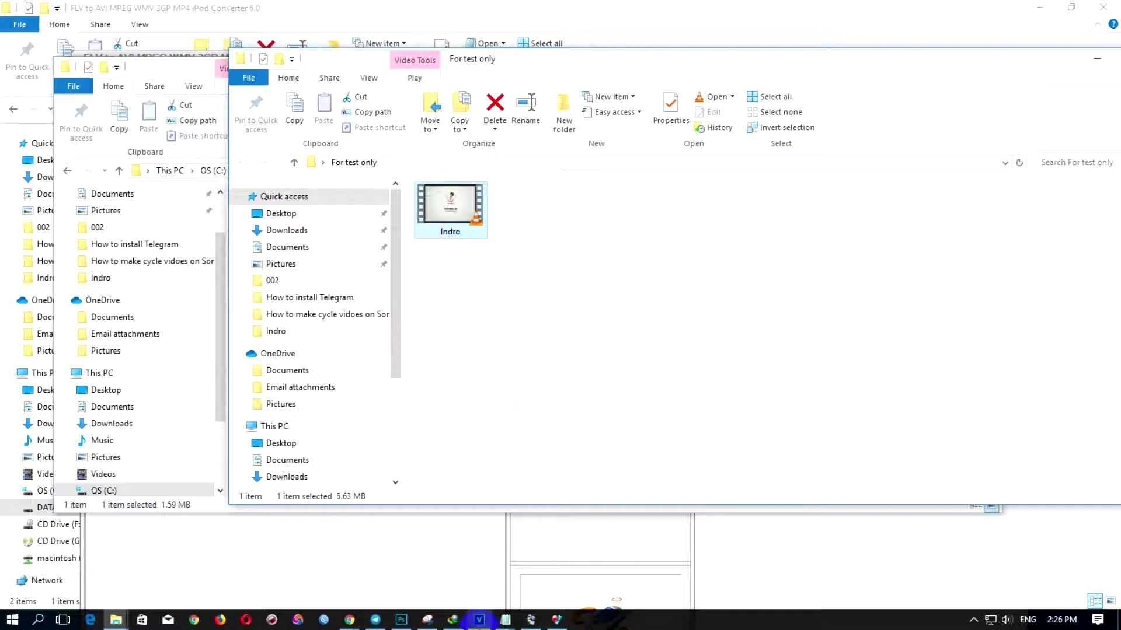
Switch to VEGAS Pro to view the Indro.veg project.
click(478, 620)
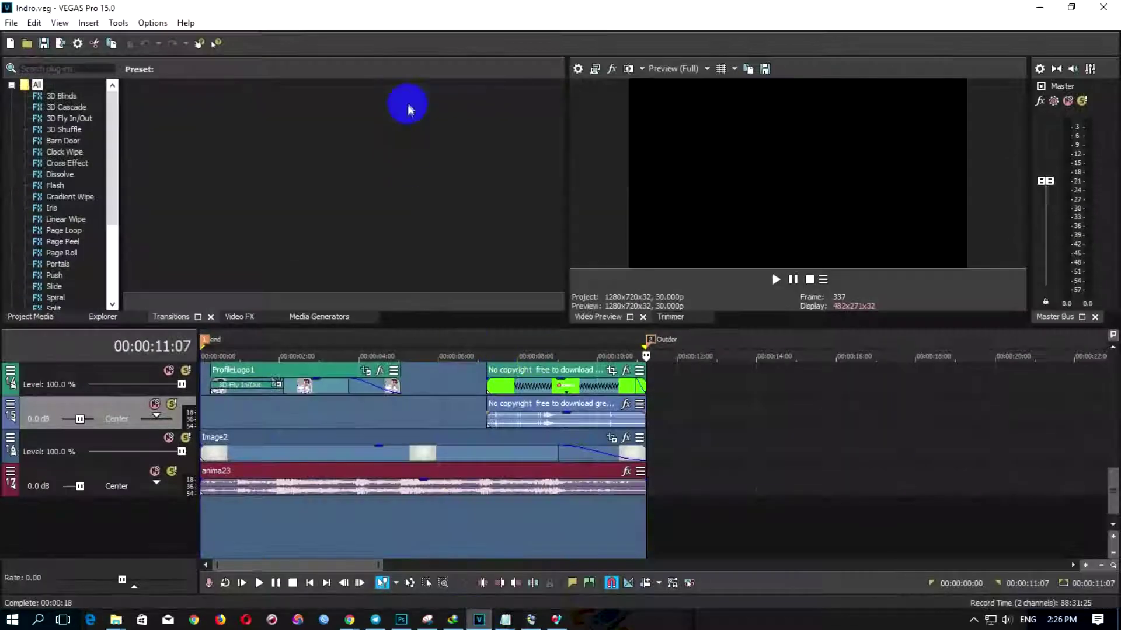